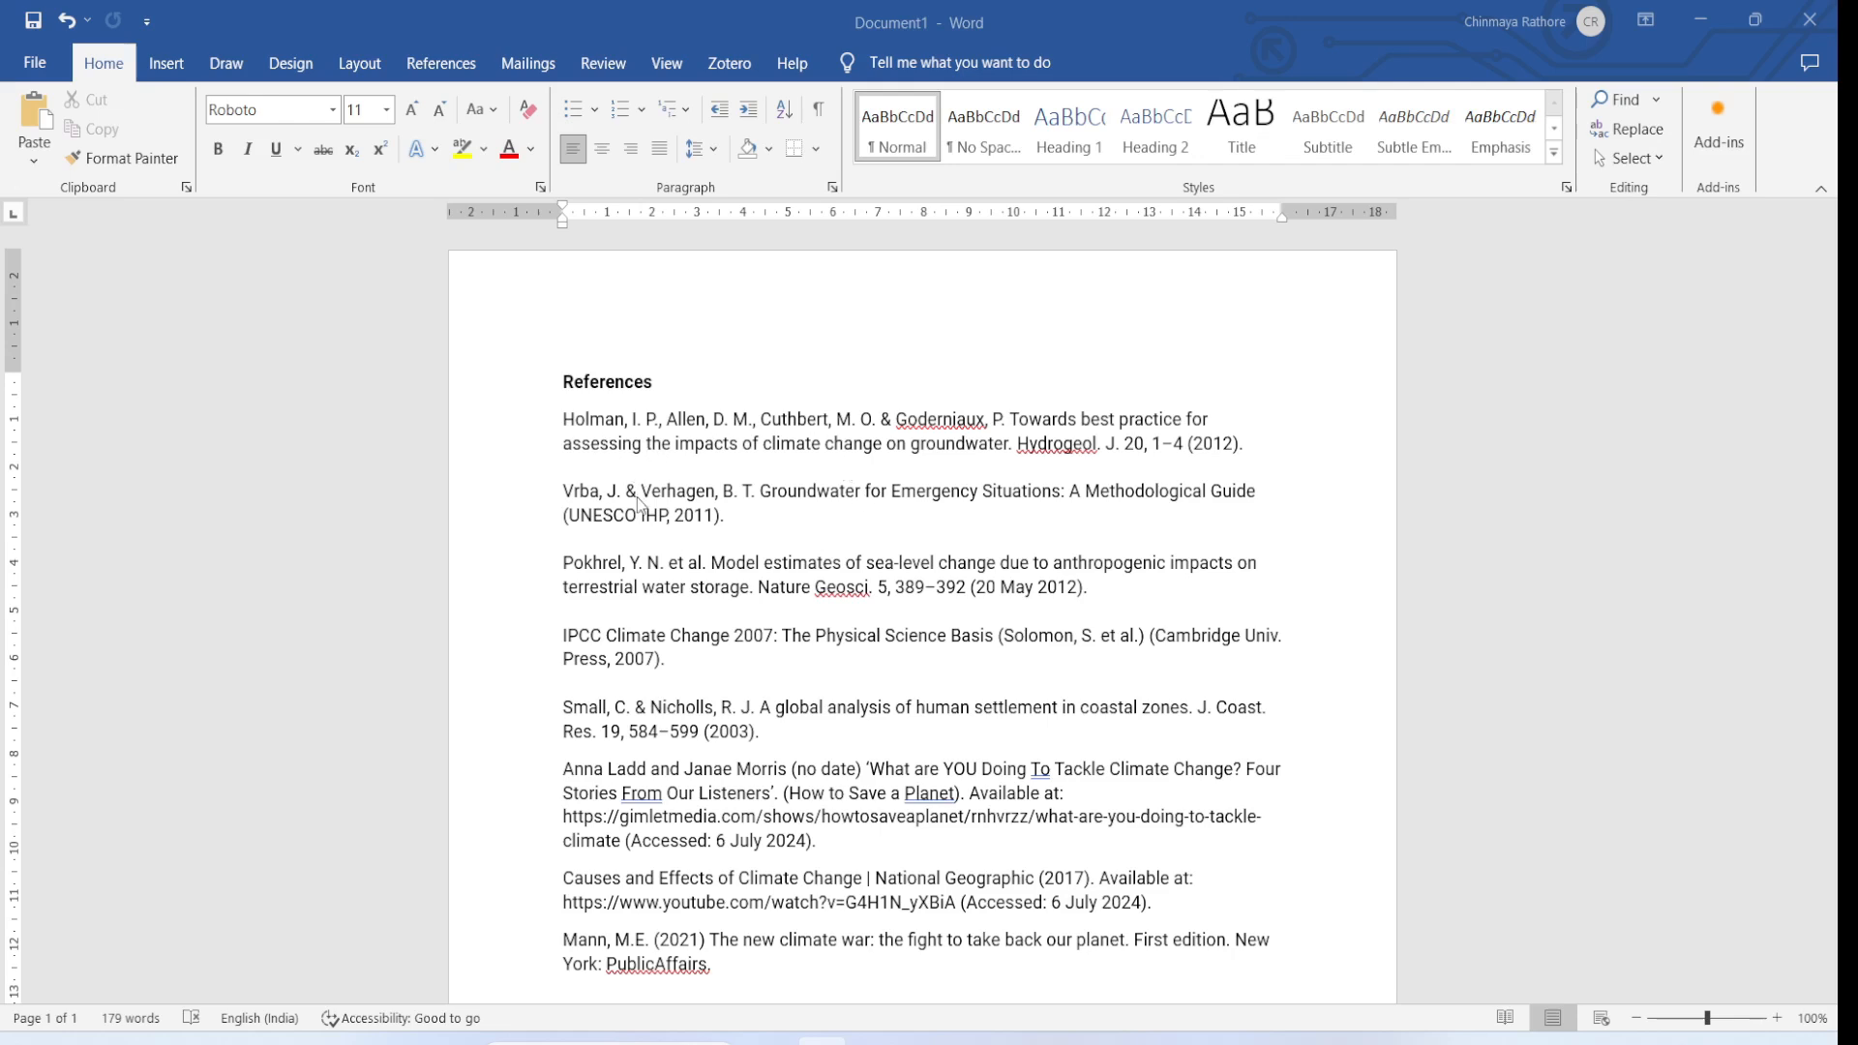
pyautogui.click(673, 444)
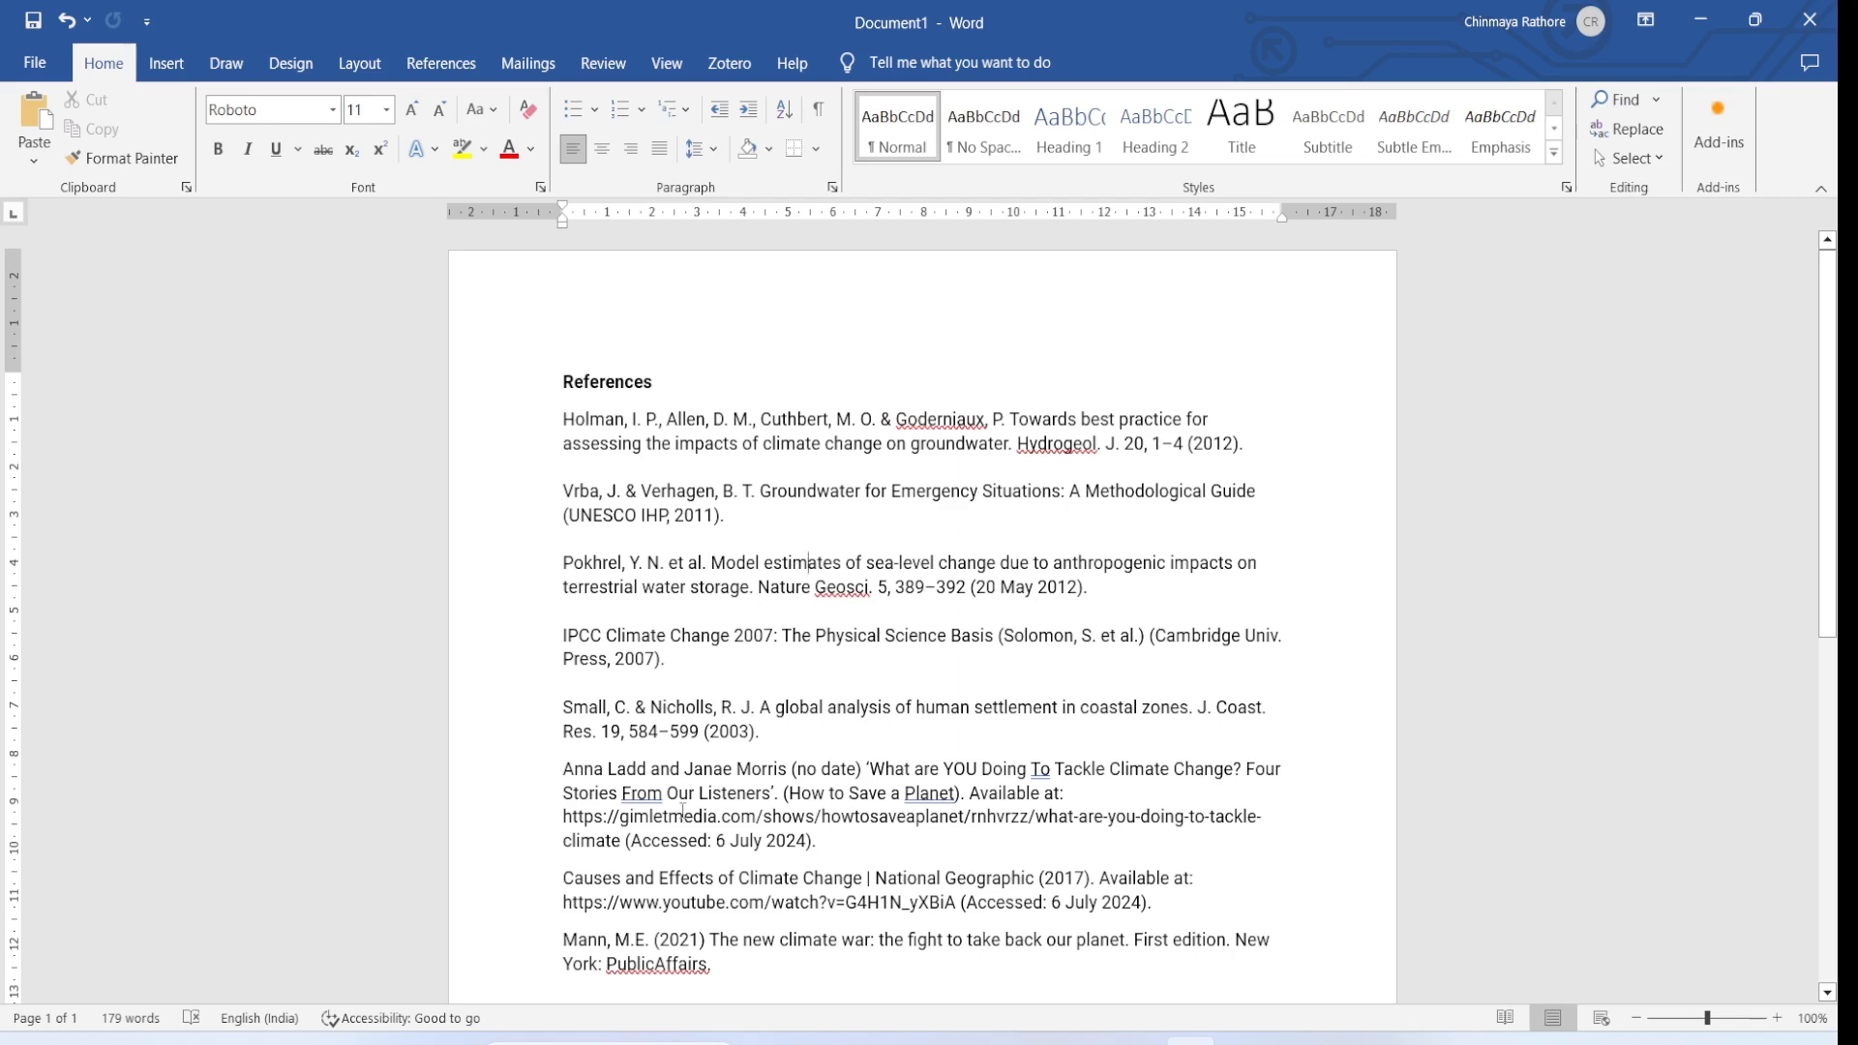
pyautogui.click(1243, 1039)
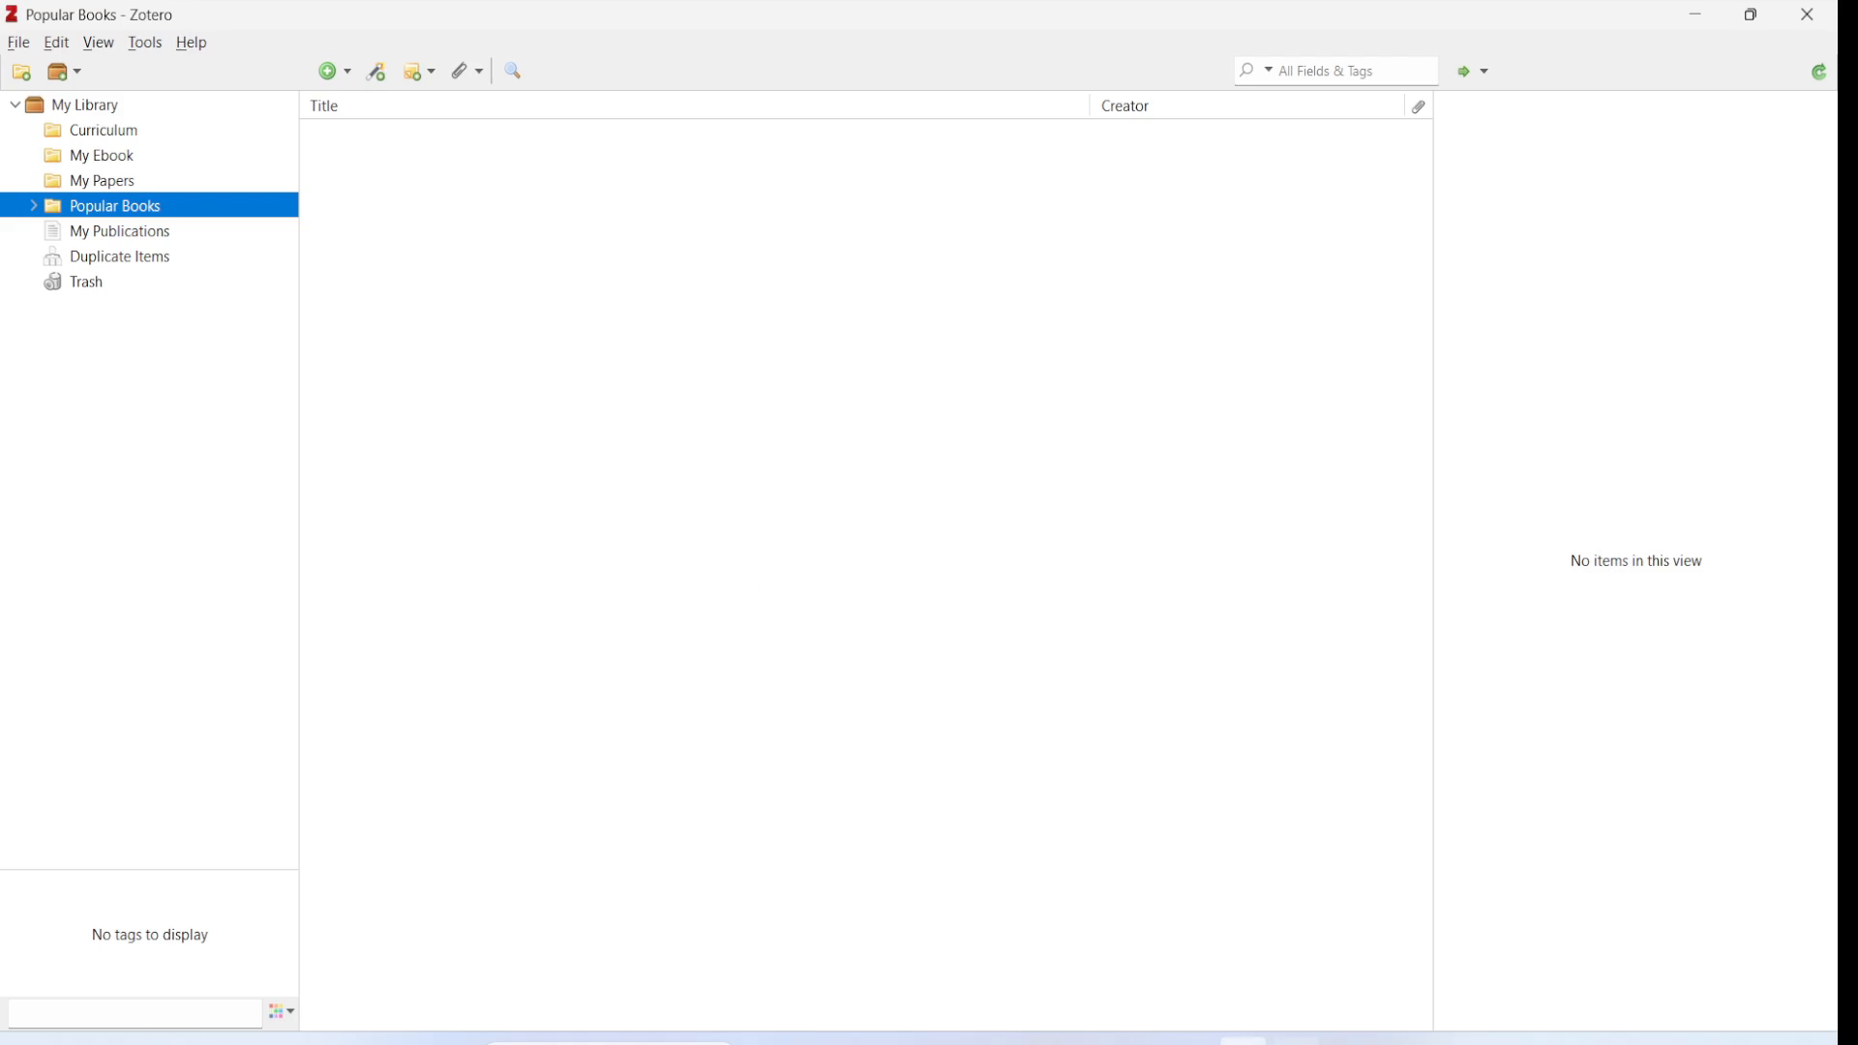
pyautogui.click(1297, 1041)
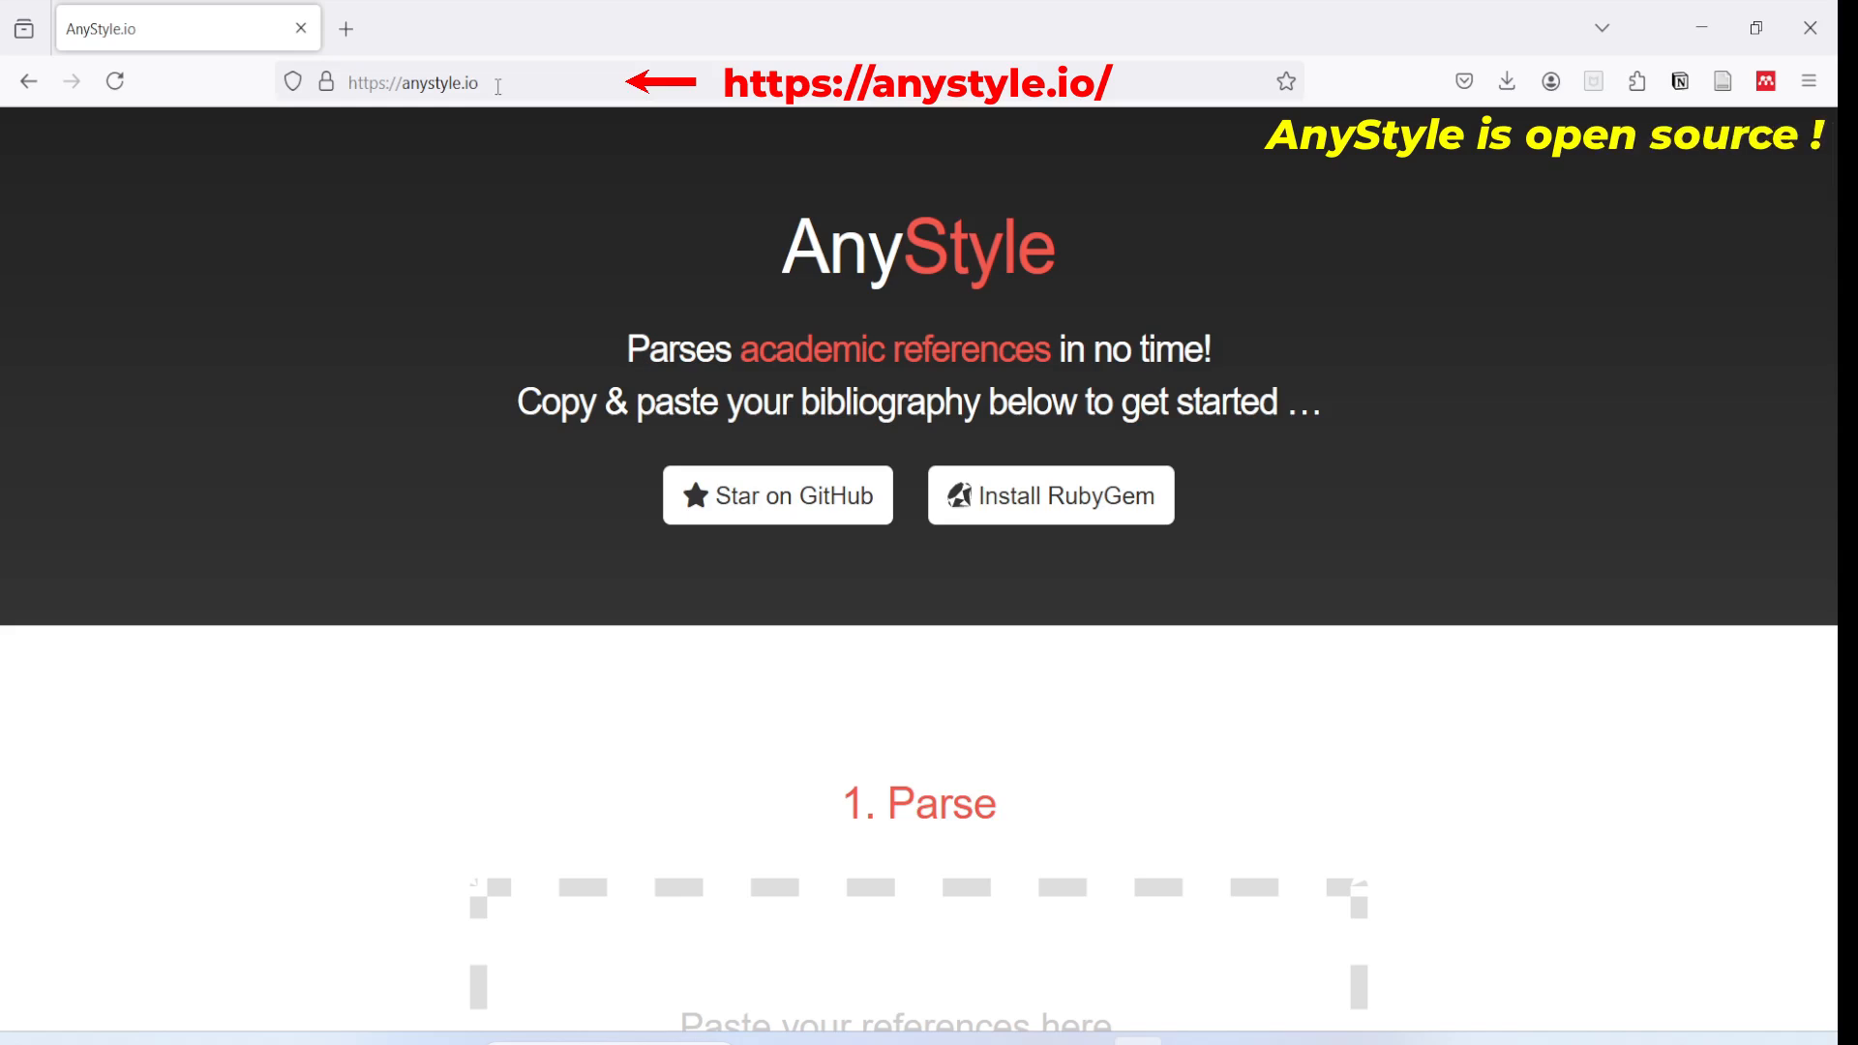
pyautogui.moveTo(499, 85); pyautogui.dragTo(341, 81)
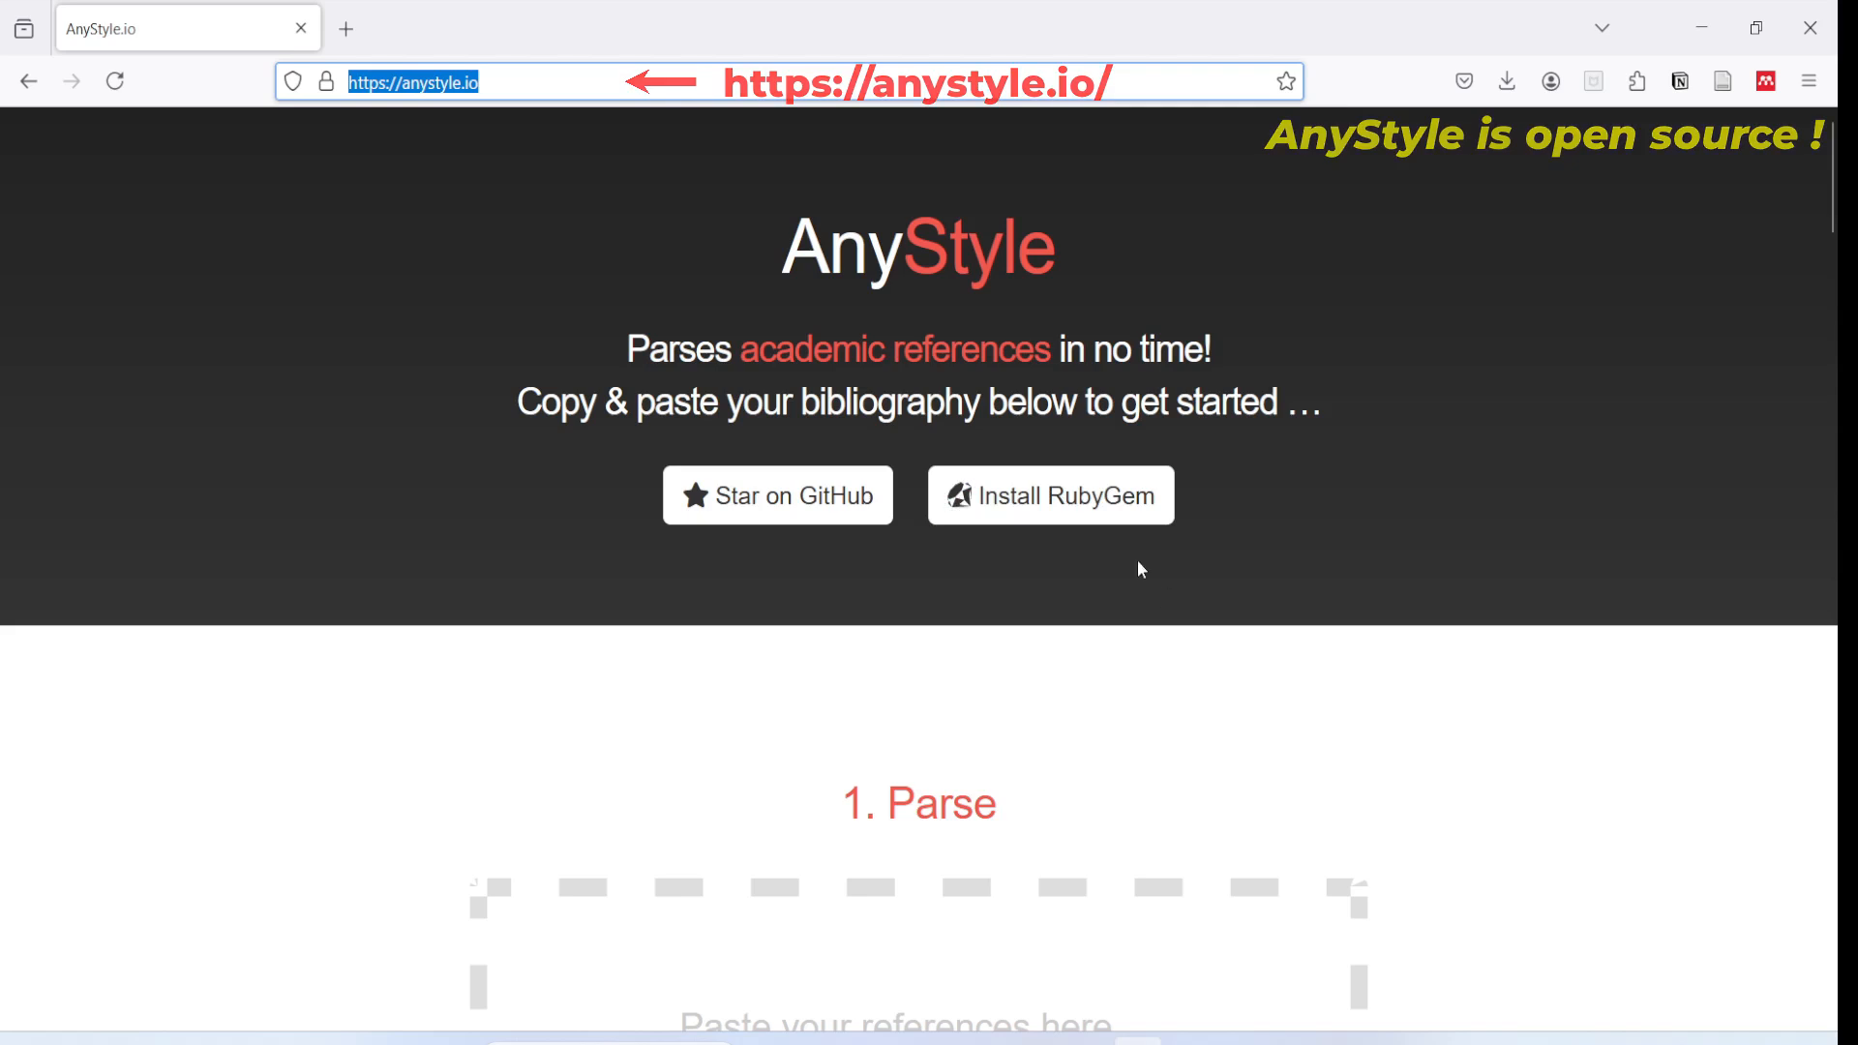
pyautogui.scroll(-5, 1285, 513)
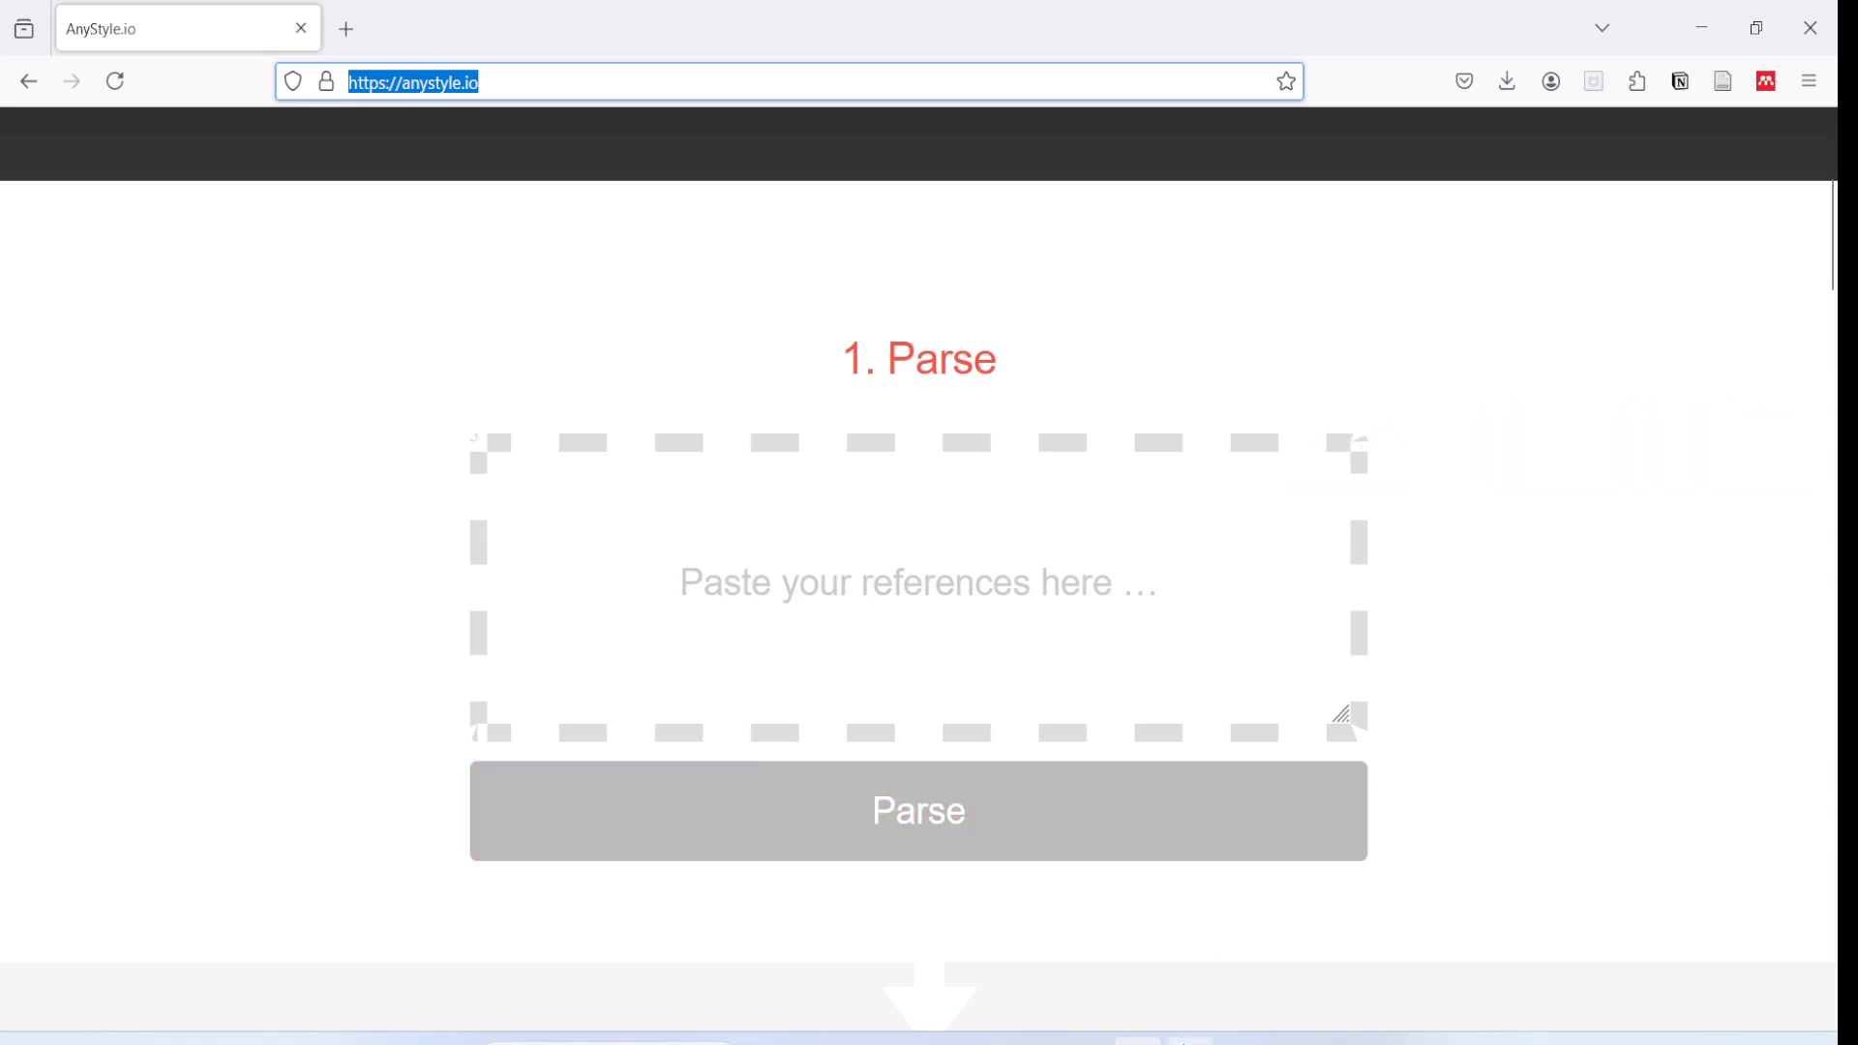
# Switch to Word and copy all the references listed below the References heading.
pyautogui.click(1190, 1037)
pyautogui.moveTo(565, 427); pyautogui.dragTo(747, 988)
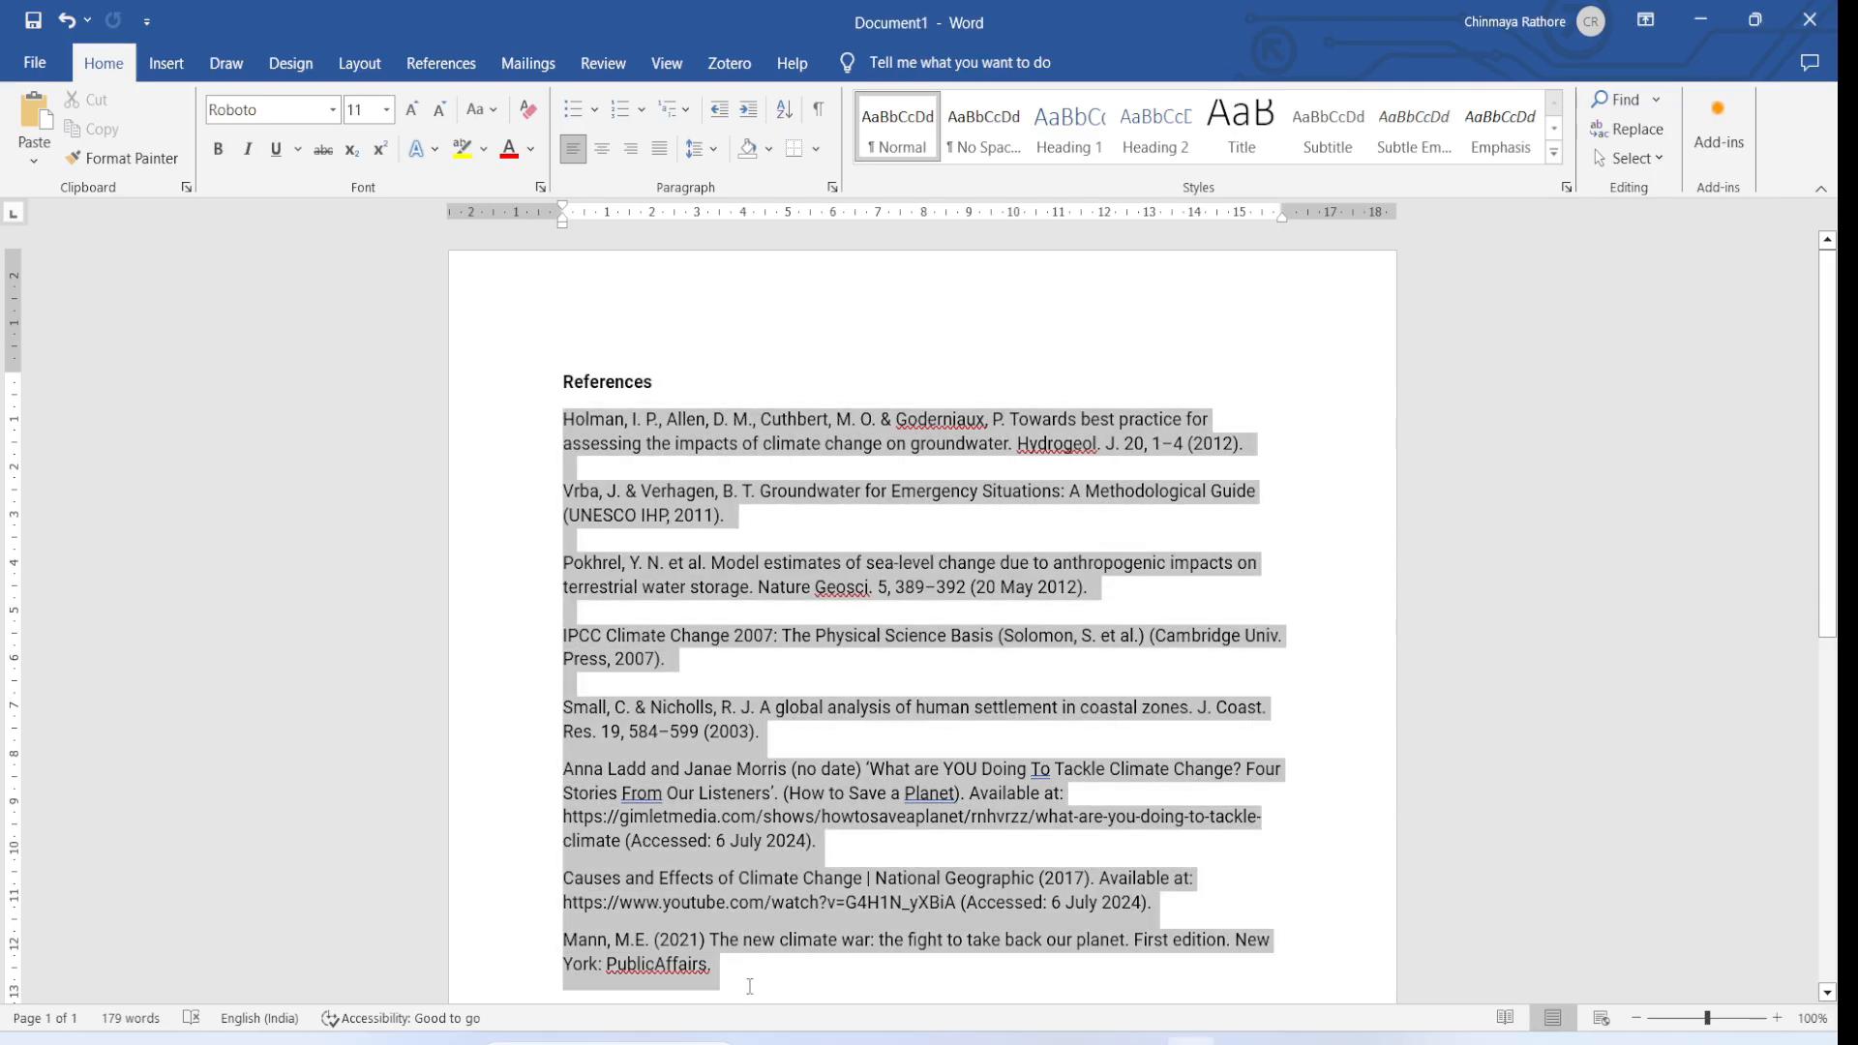
pyautogui.rightClick(714, 739)
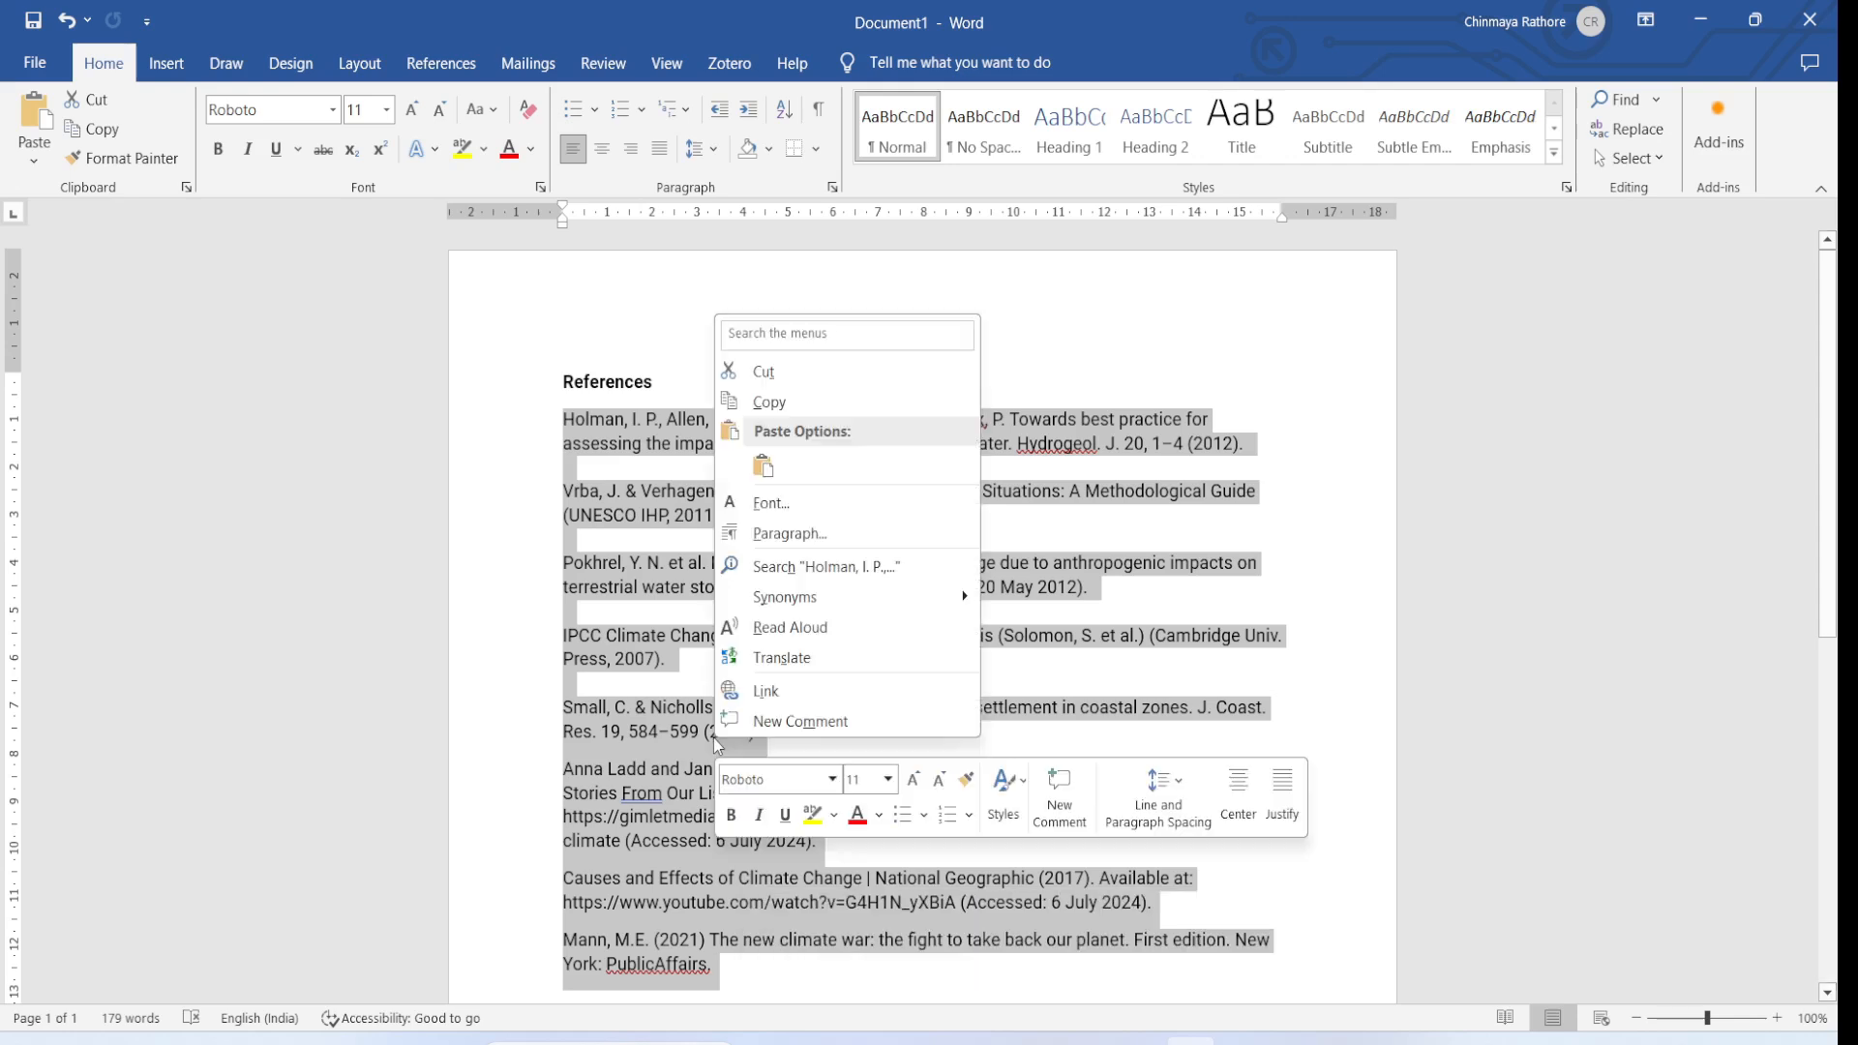
pyautogui.click(787, 403)
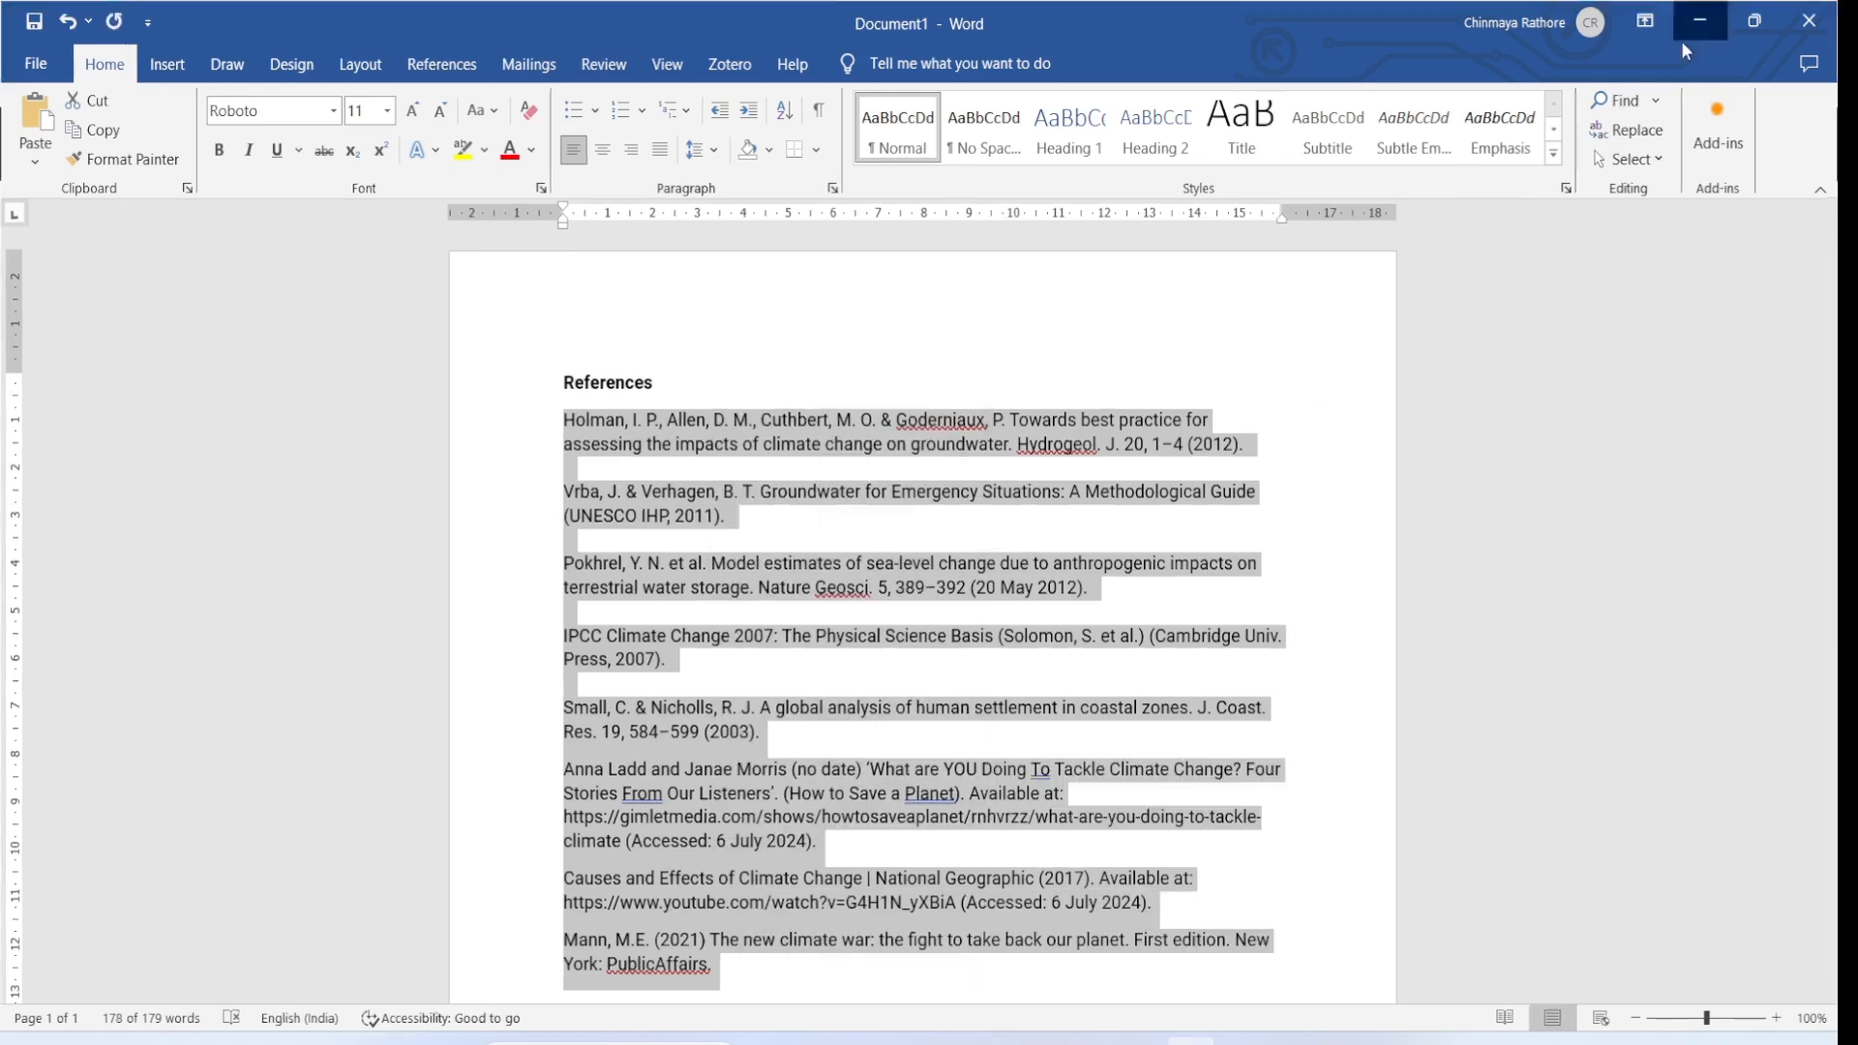
# Return to the AnyStyle page, paste the copied references into the Parse area and parse them.
pyautogui.click(1683, 47)
pyautogui.click(651, 496)
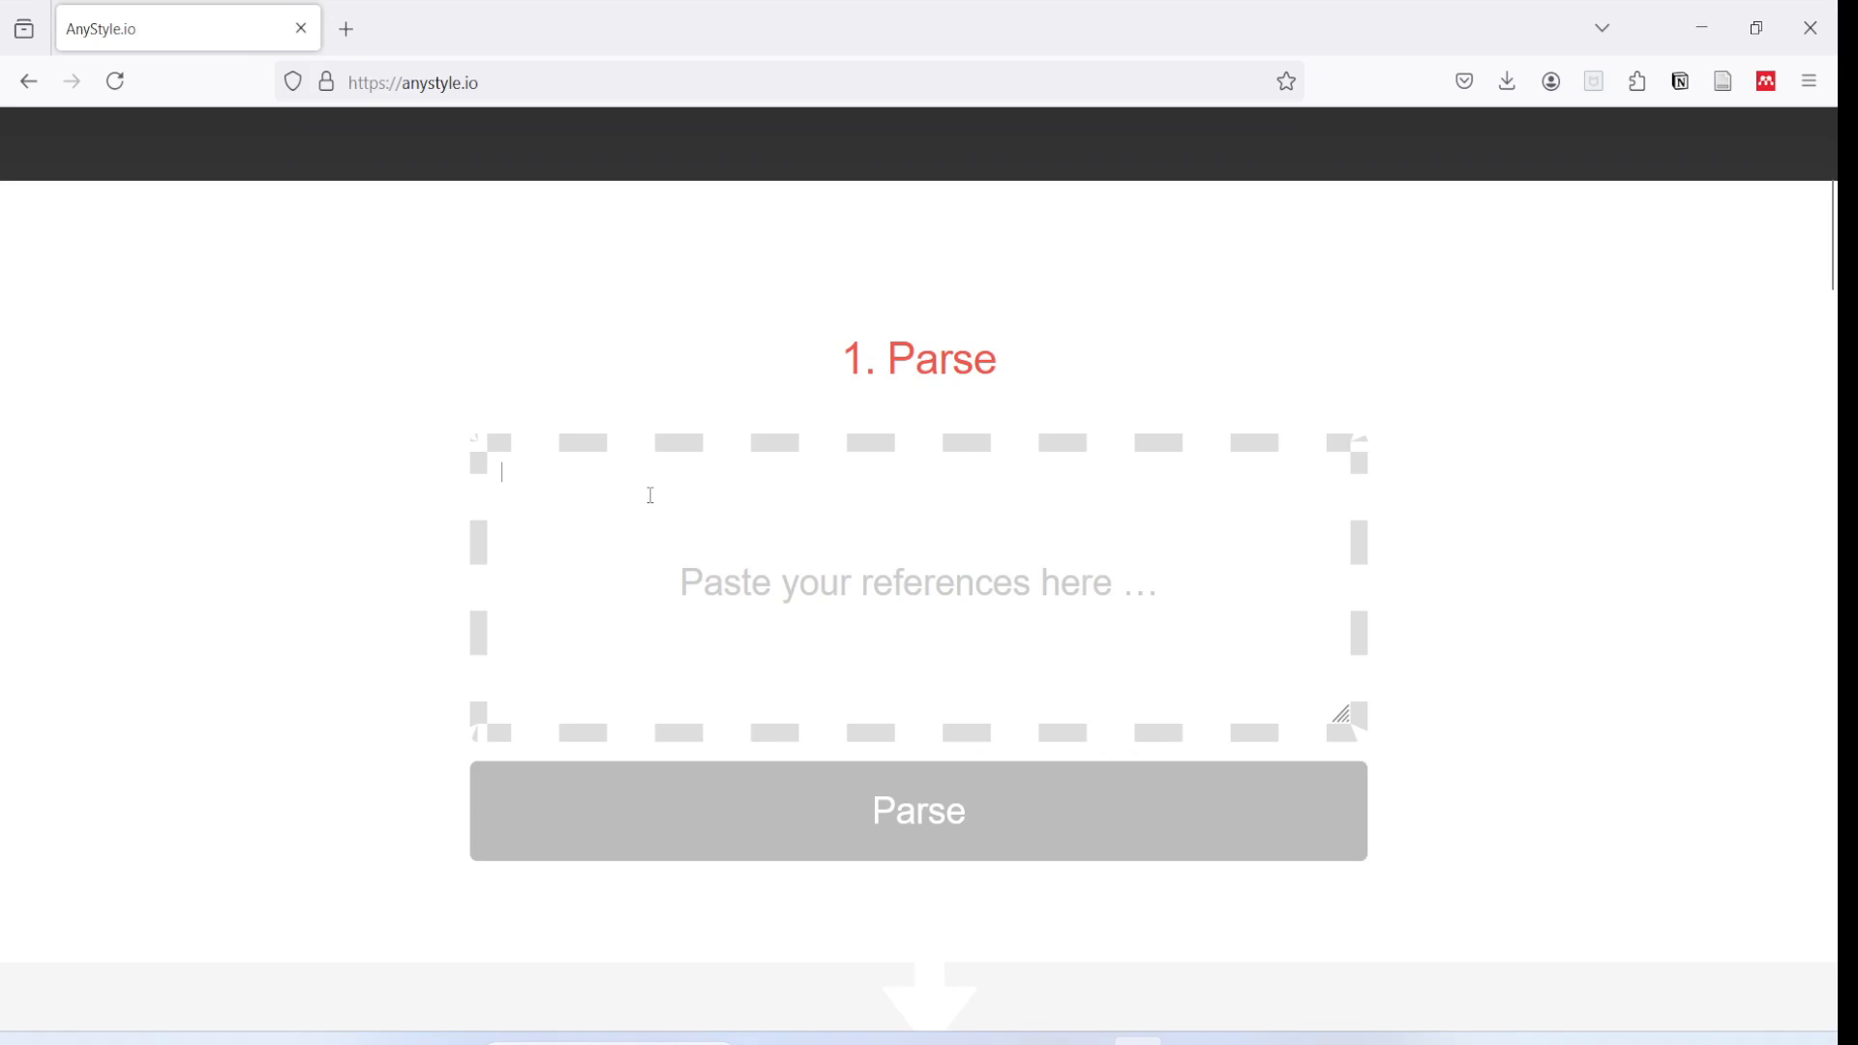
pyautogui.rightClick(651, 496)
pyautogui.click(716, 684)
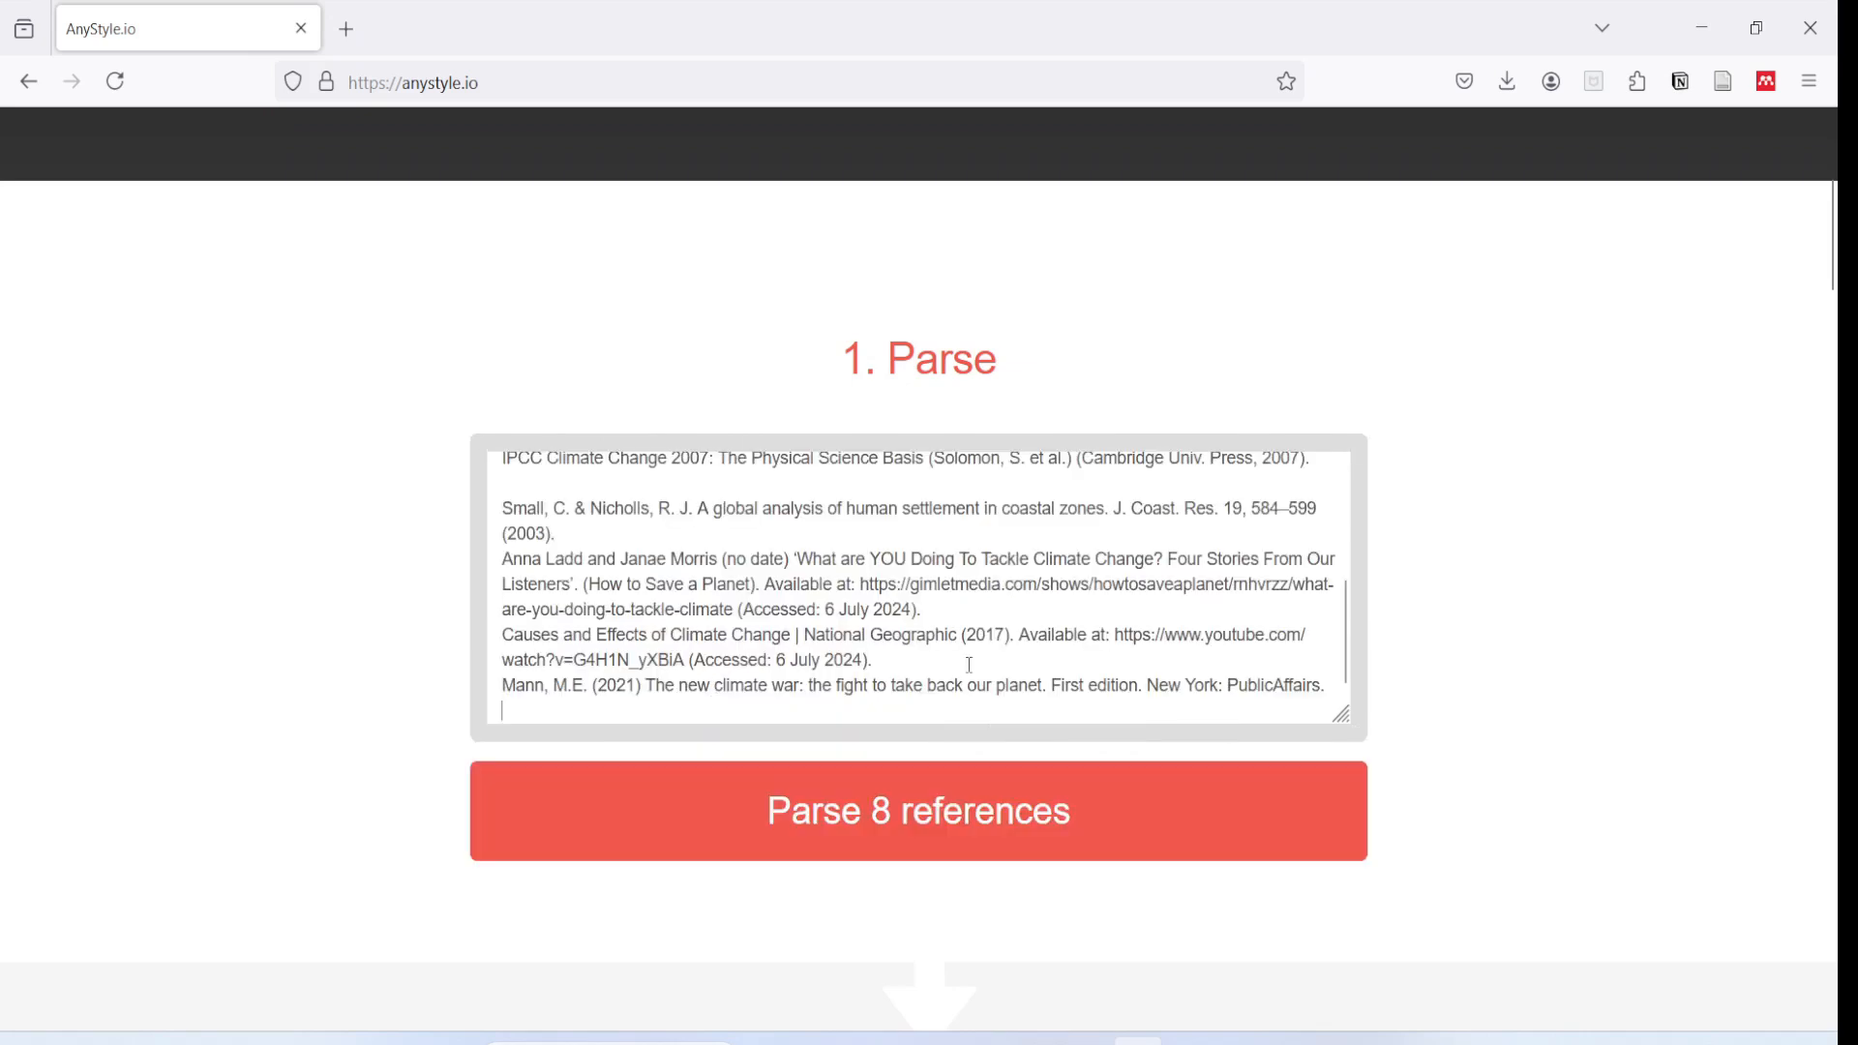
pyautogui.scroll(3, 895, 619)
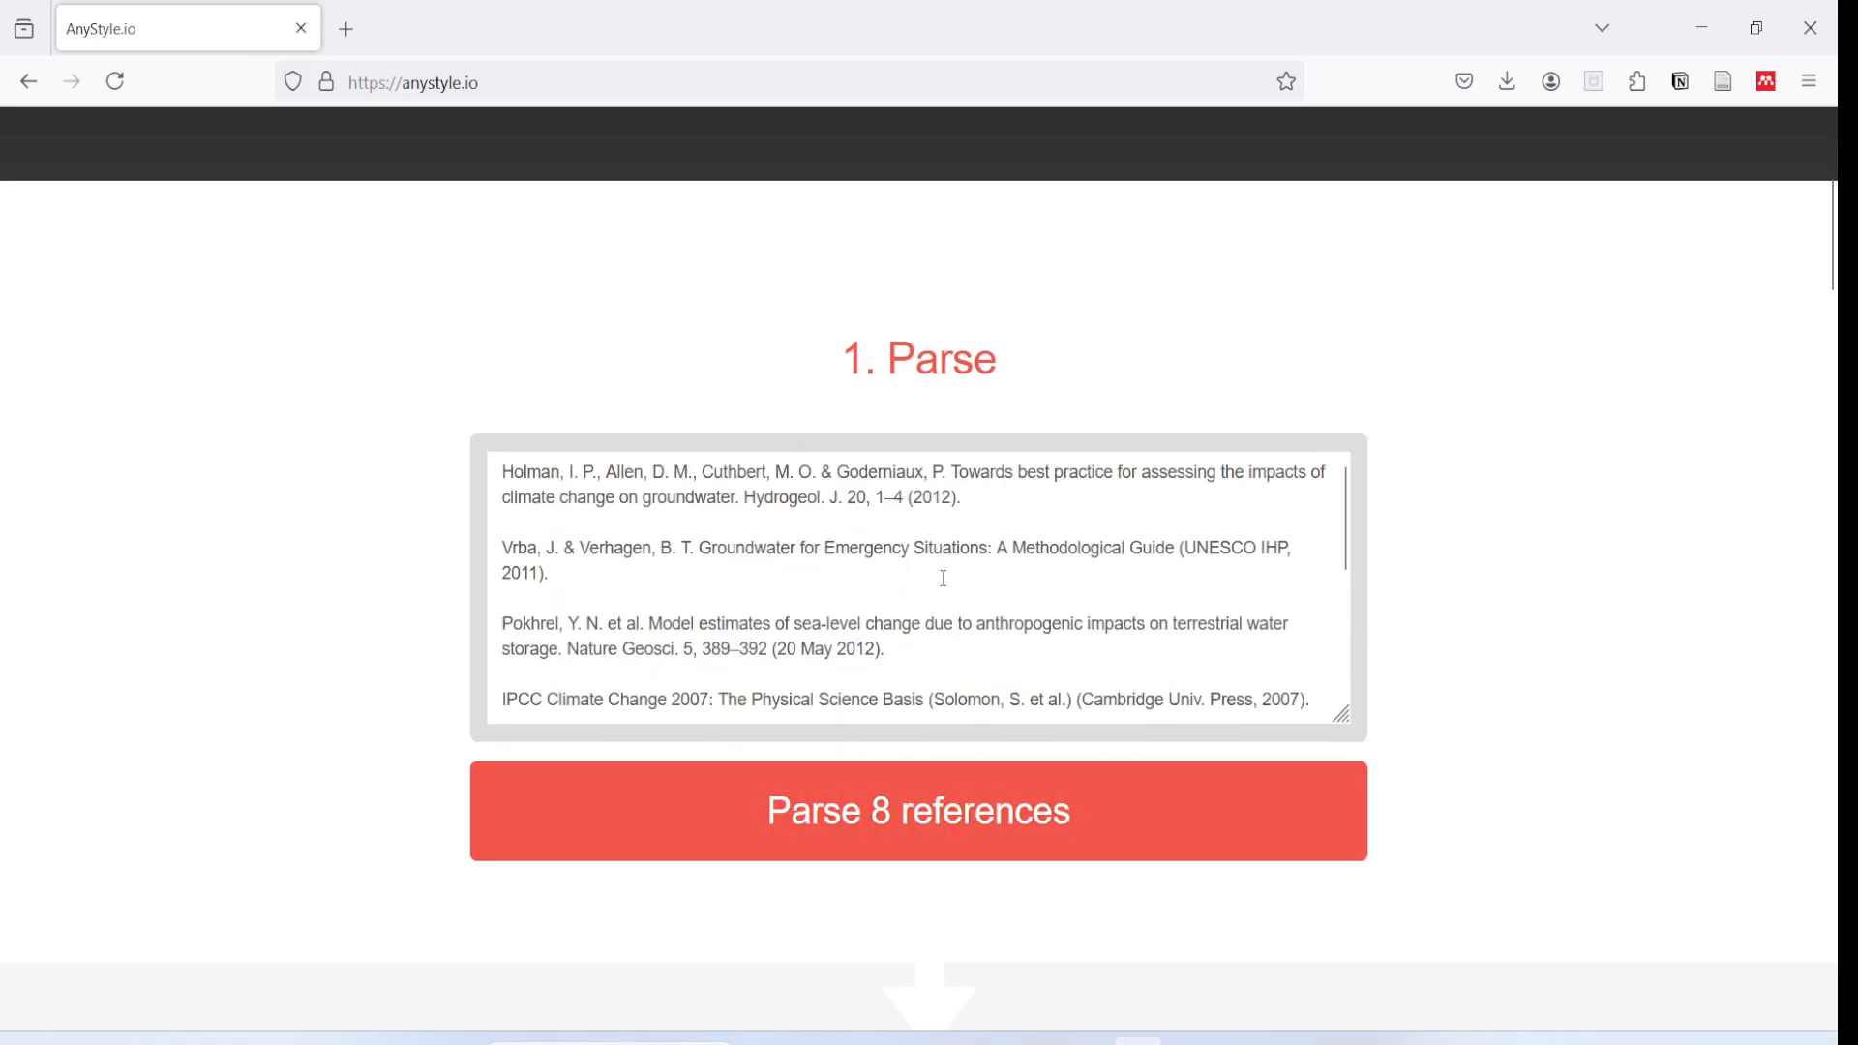
pyautogui.scroll(-3, 935, 587)
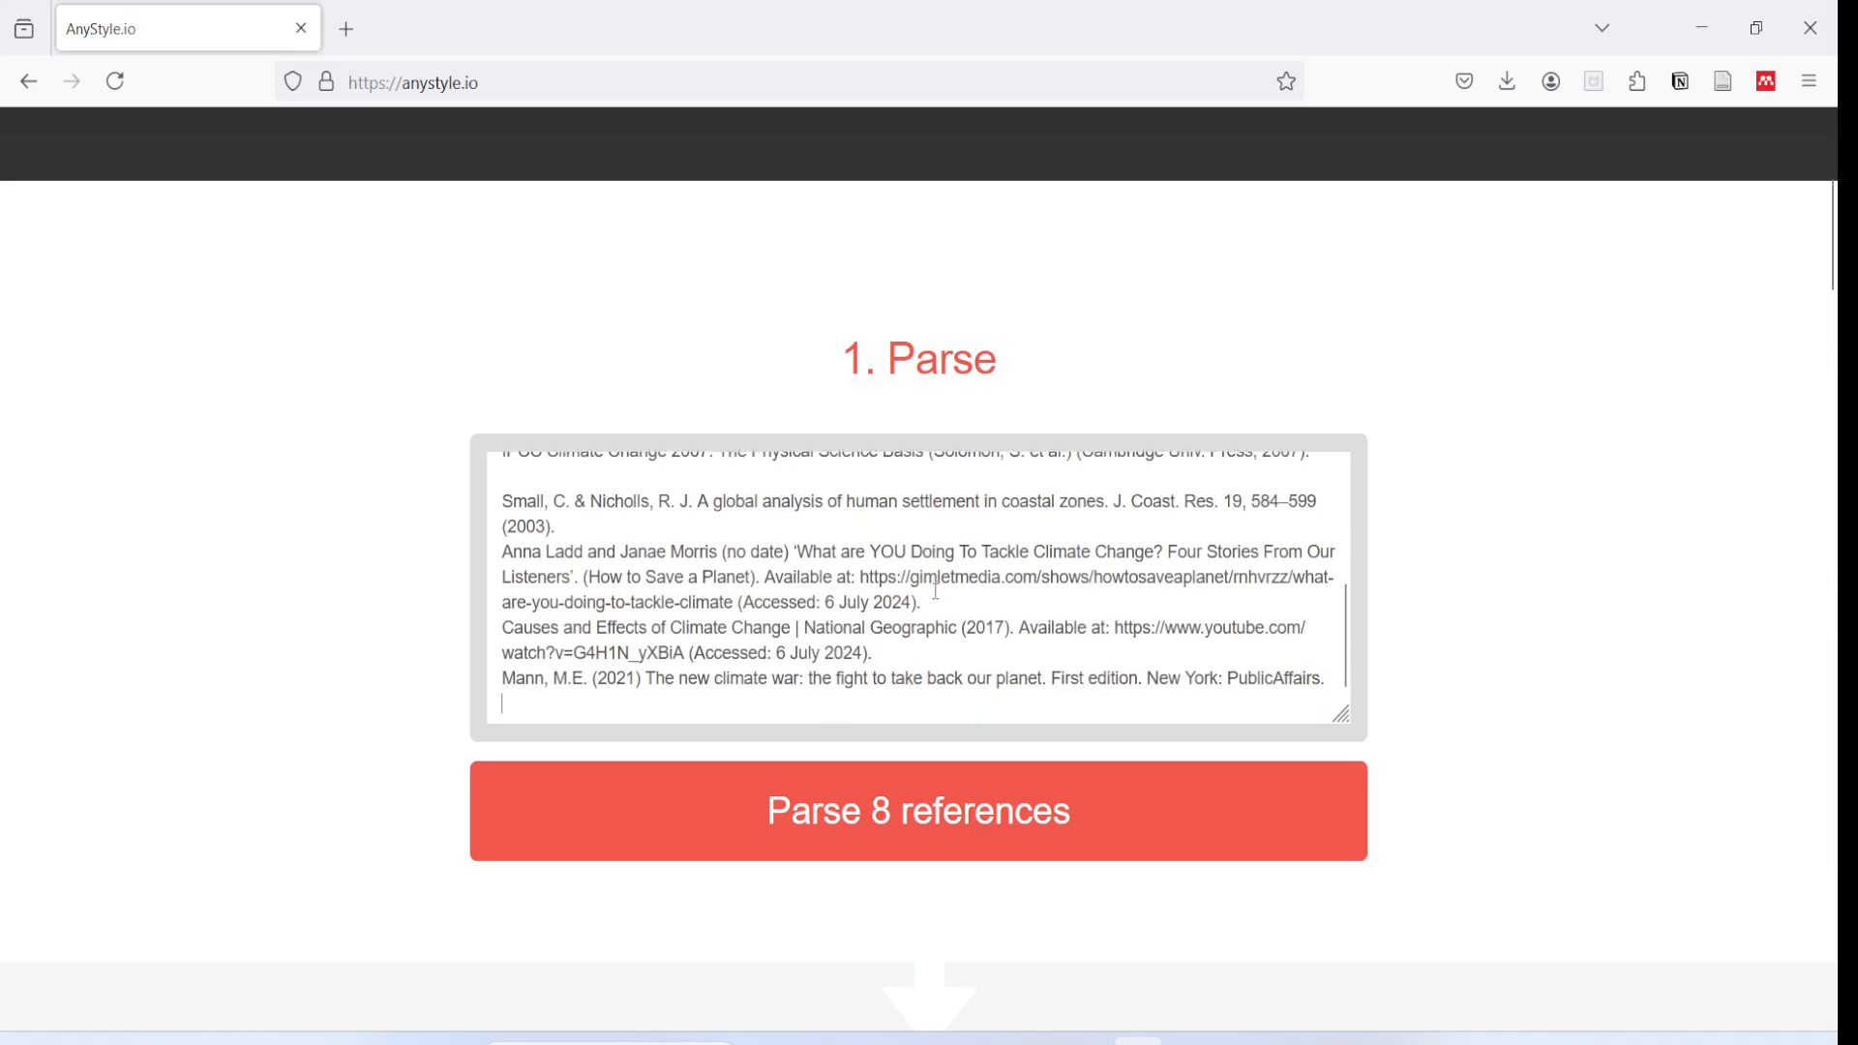
pyautogui.click(932, 838)
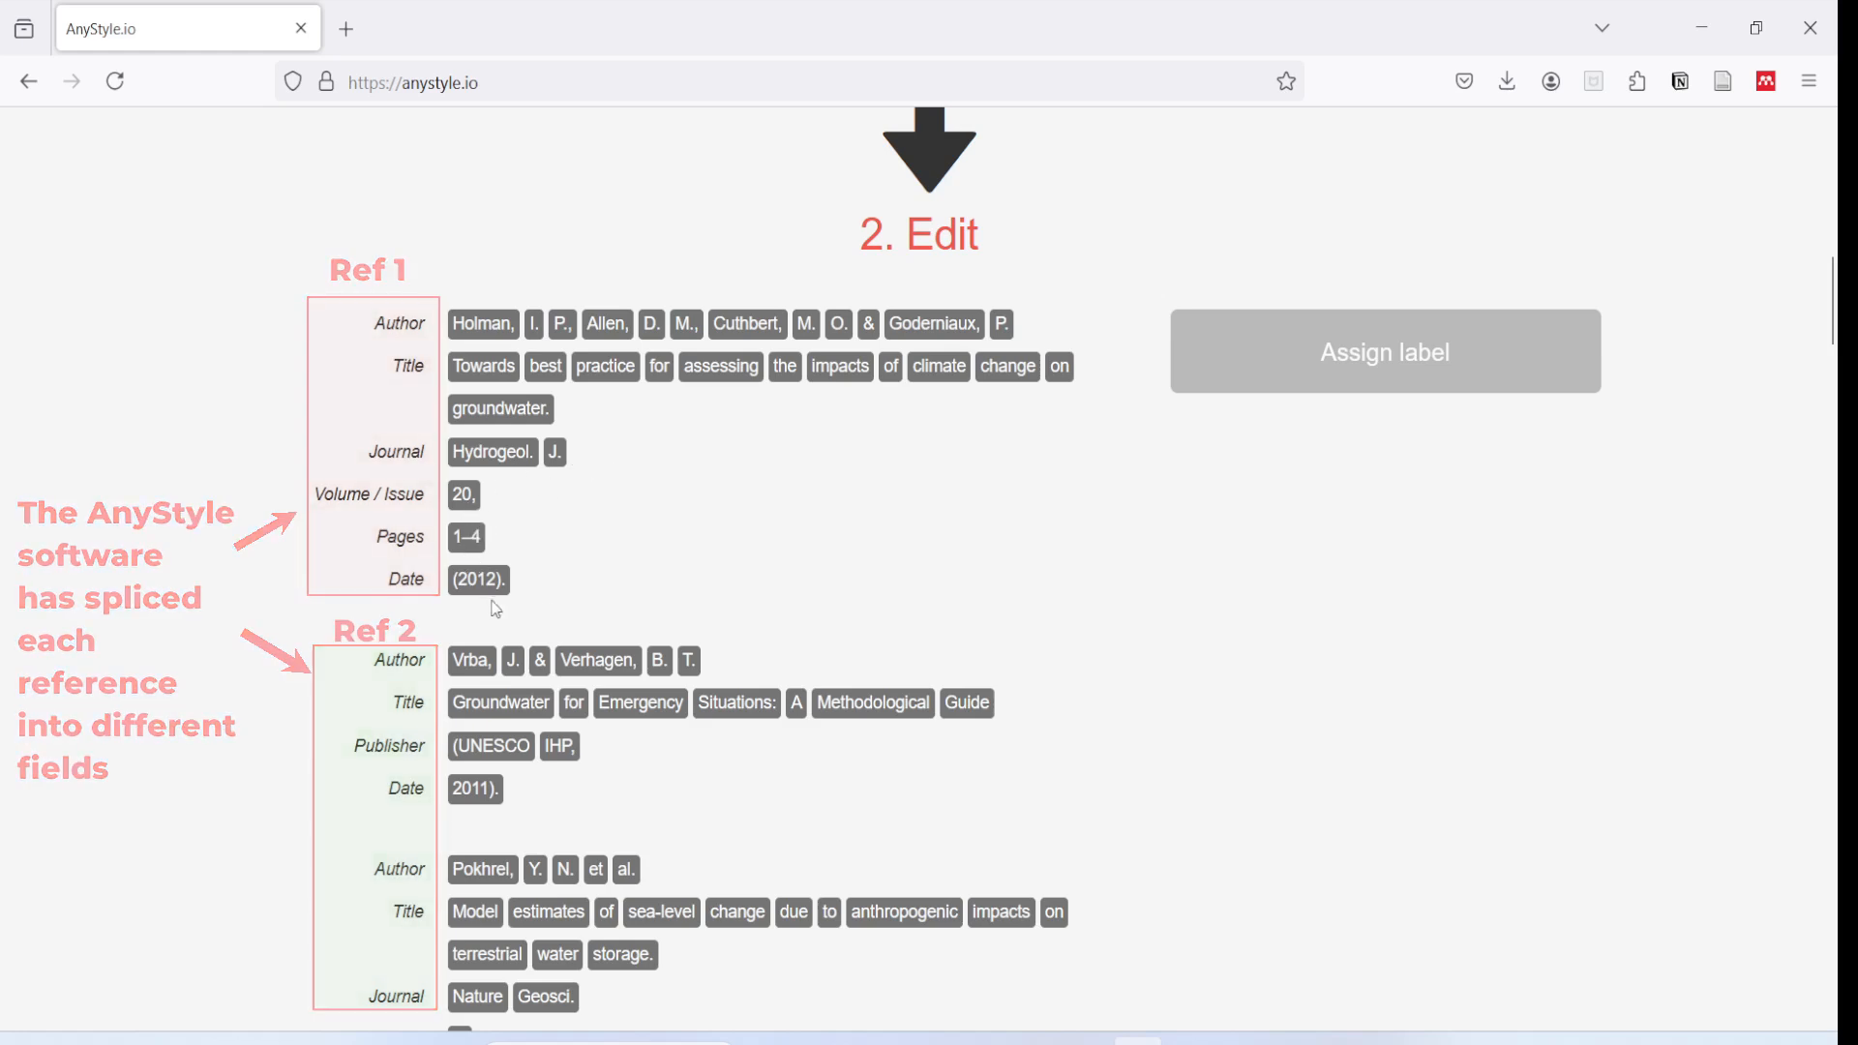
# Assign the URL label to the word "edition." in the last parsed reference on results page 2.
pyautogui.scroll(-5, 709, 576)
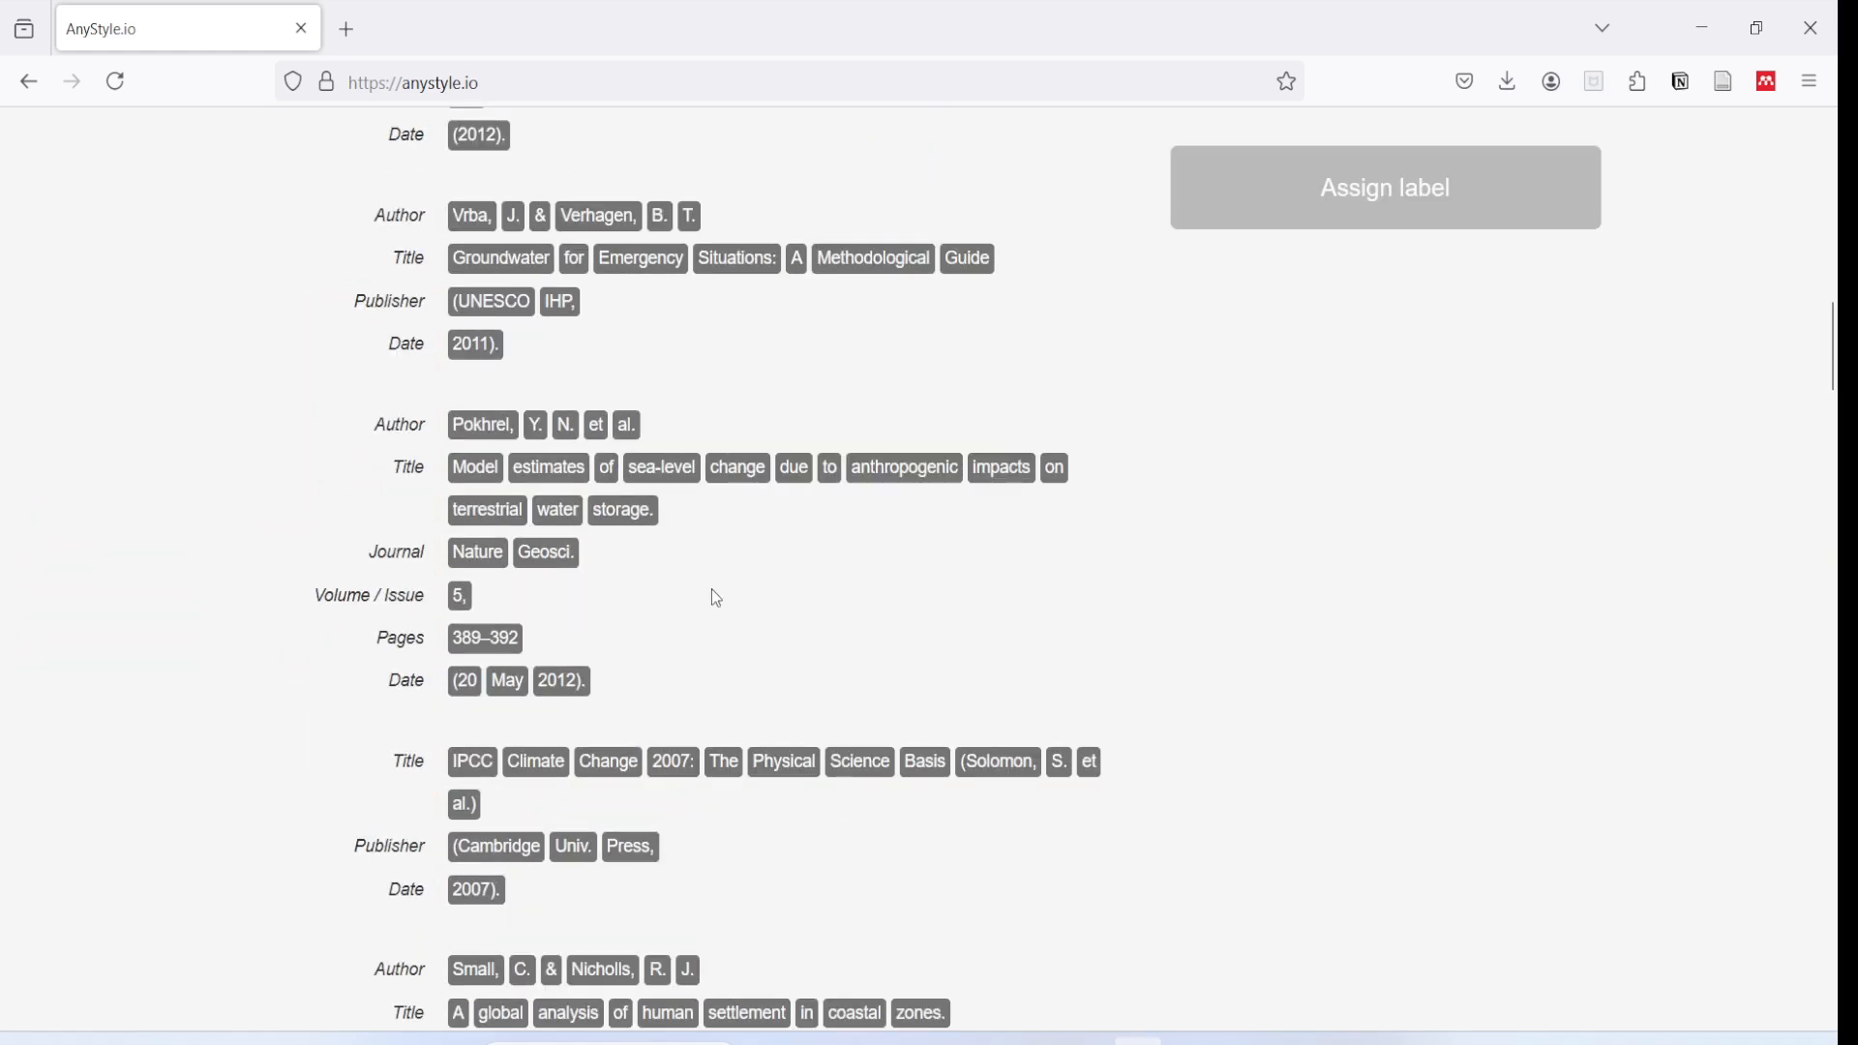
pyautogui.scroll(-5, 717, 598)
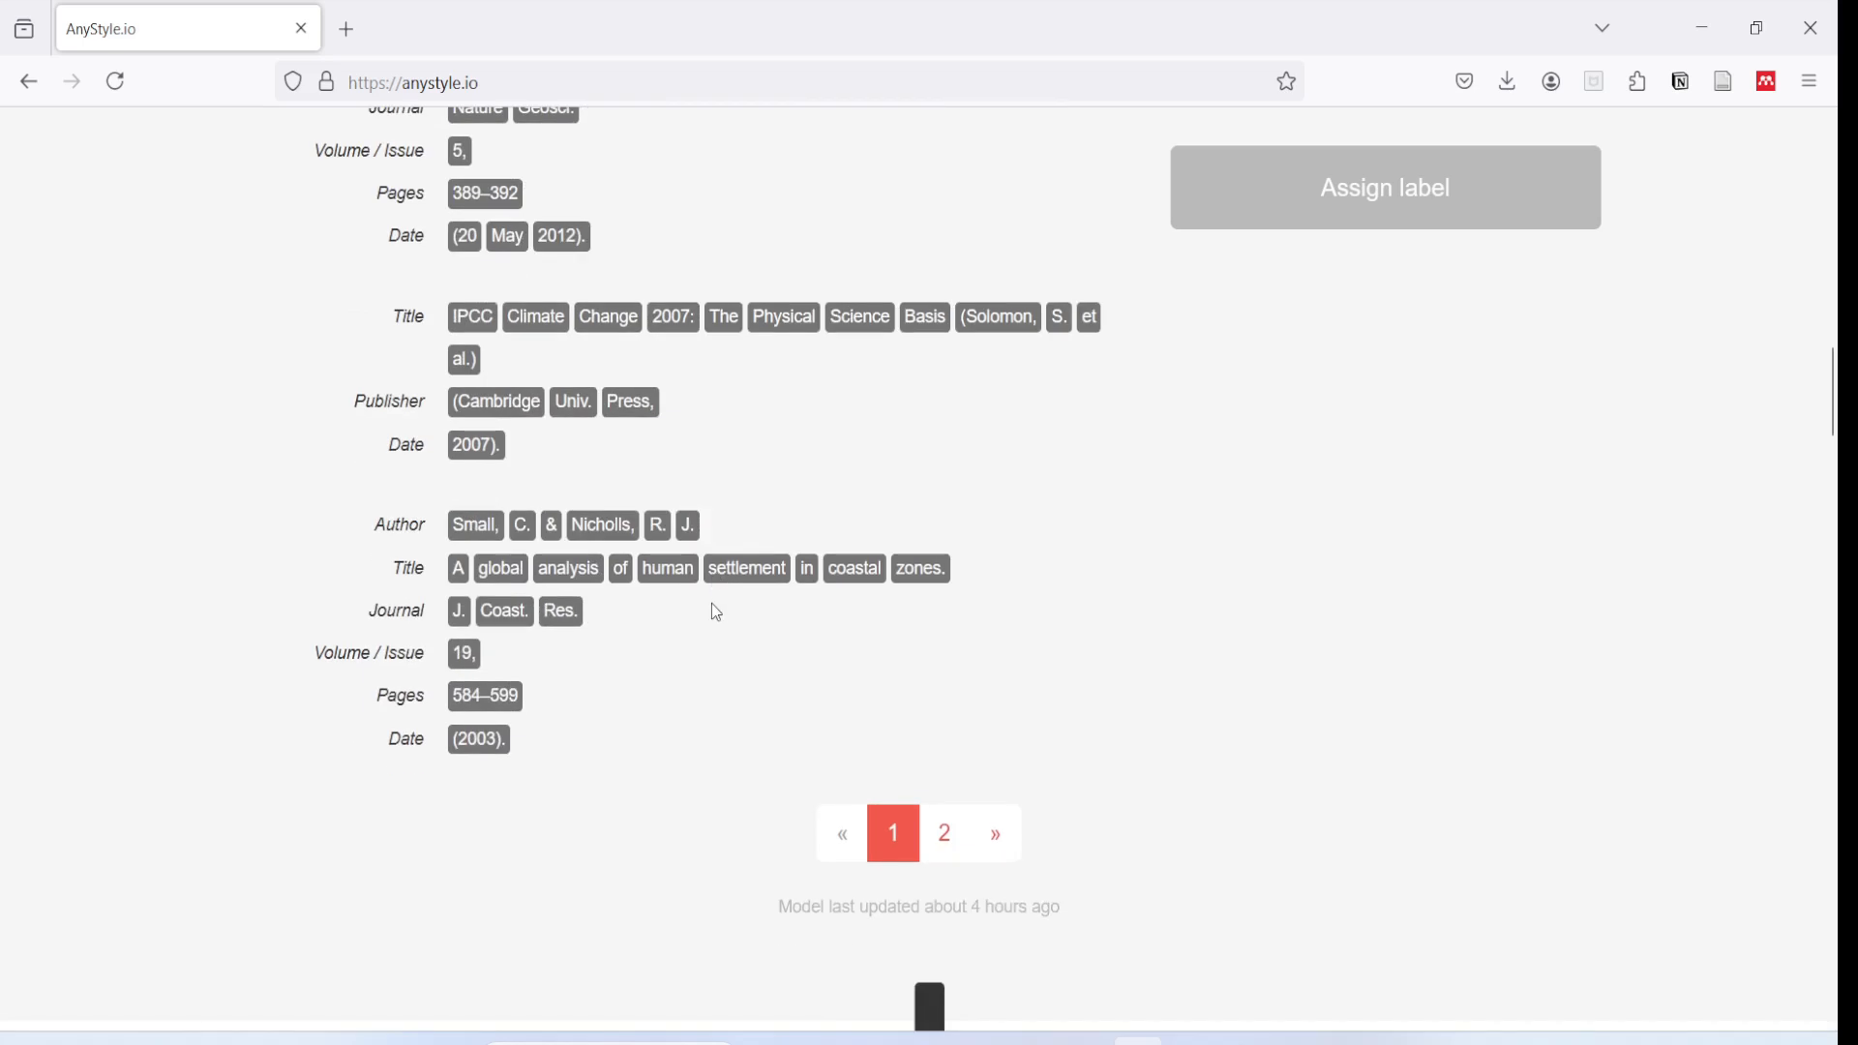
pyautogui.click(945, 834)
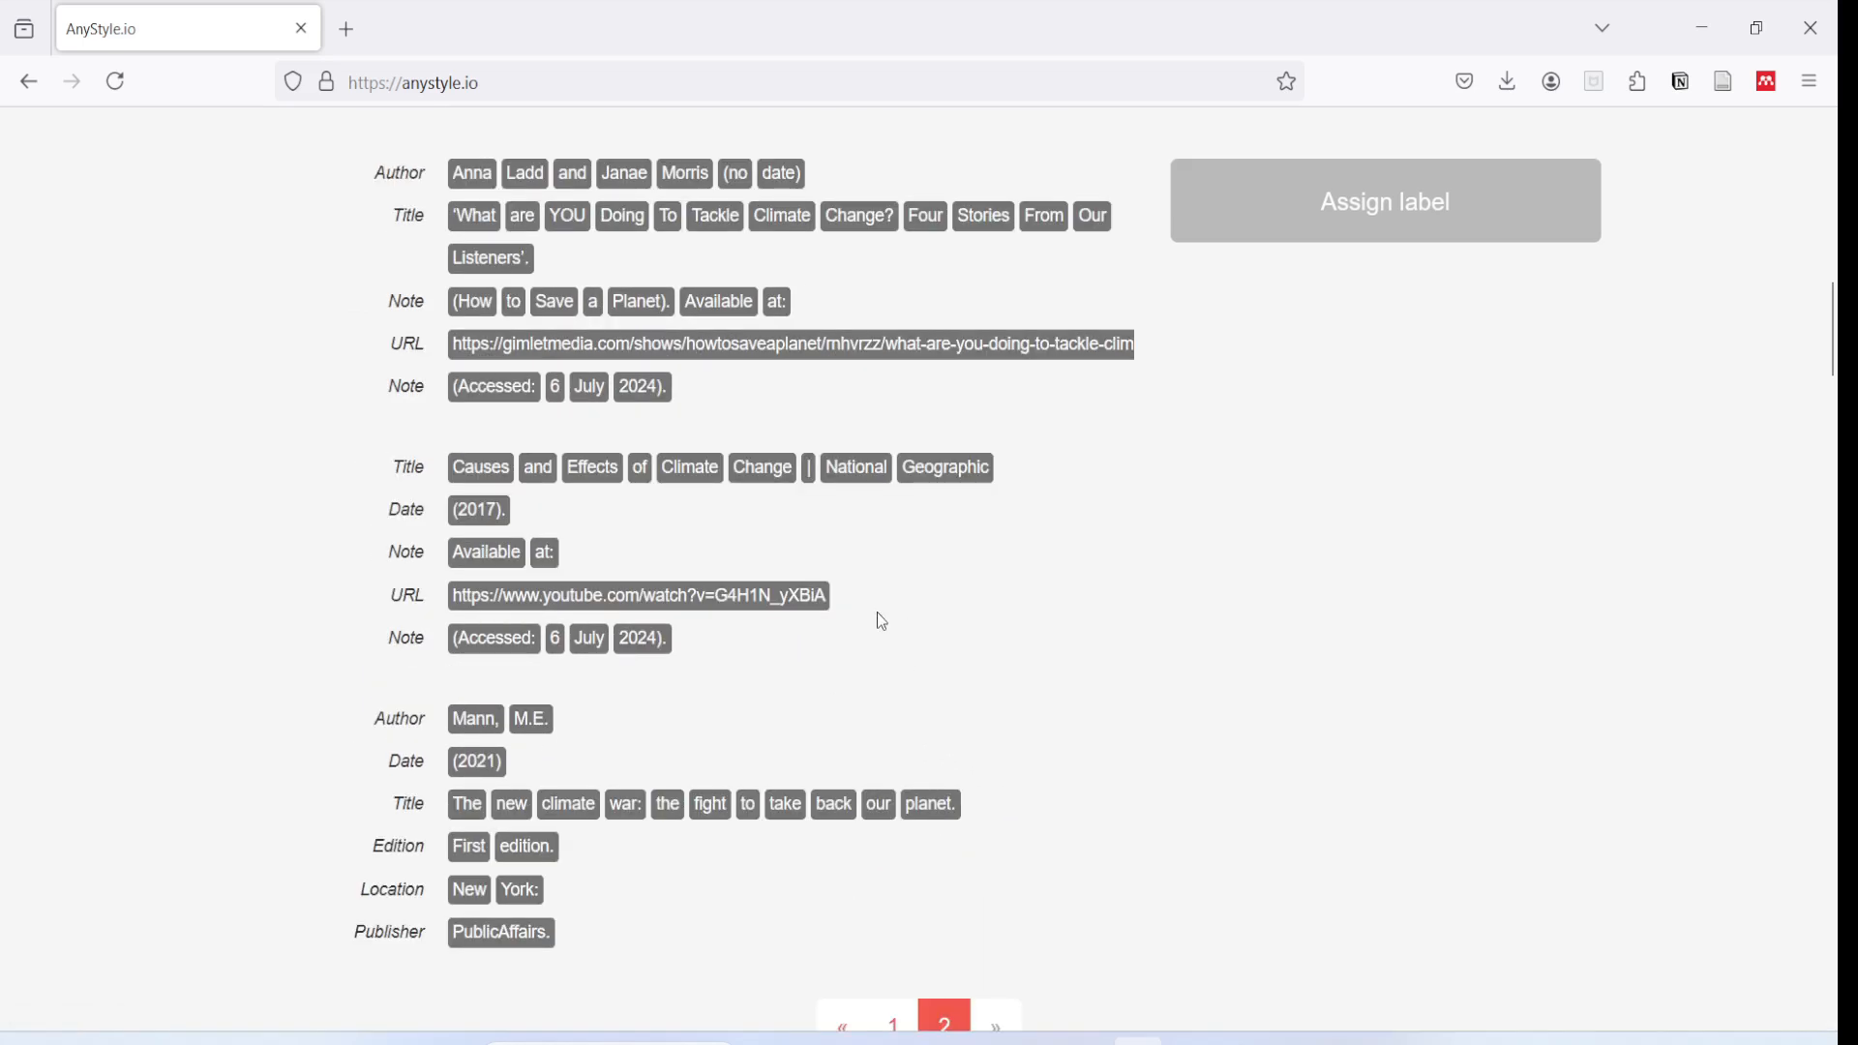
pyautogui.scroll(-5, 877, 615)
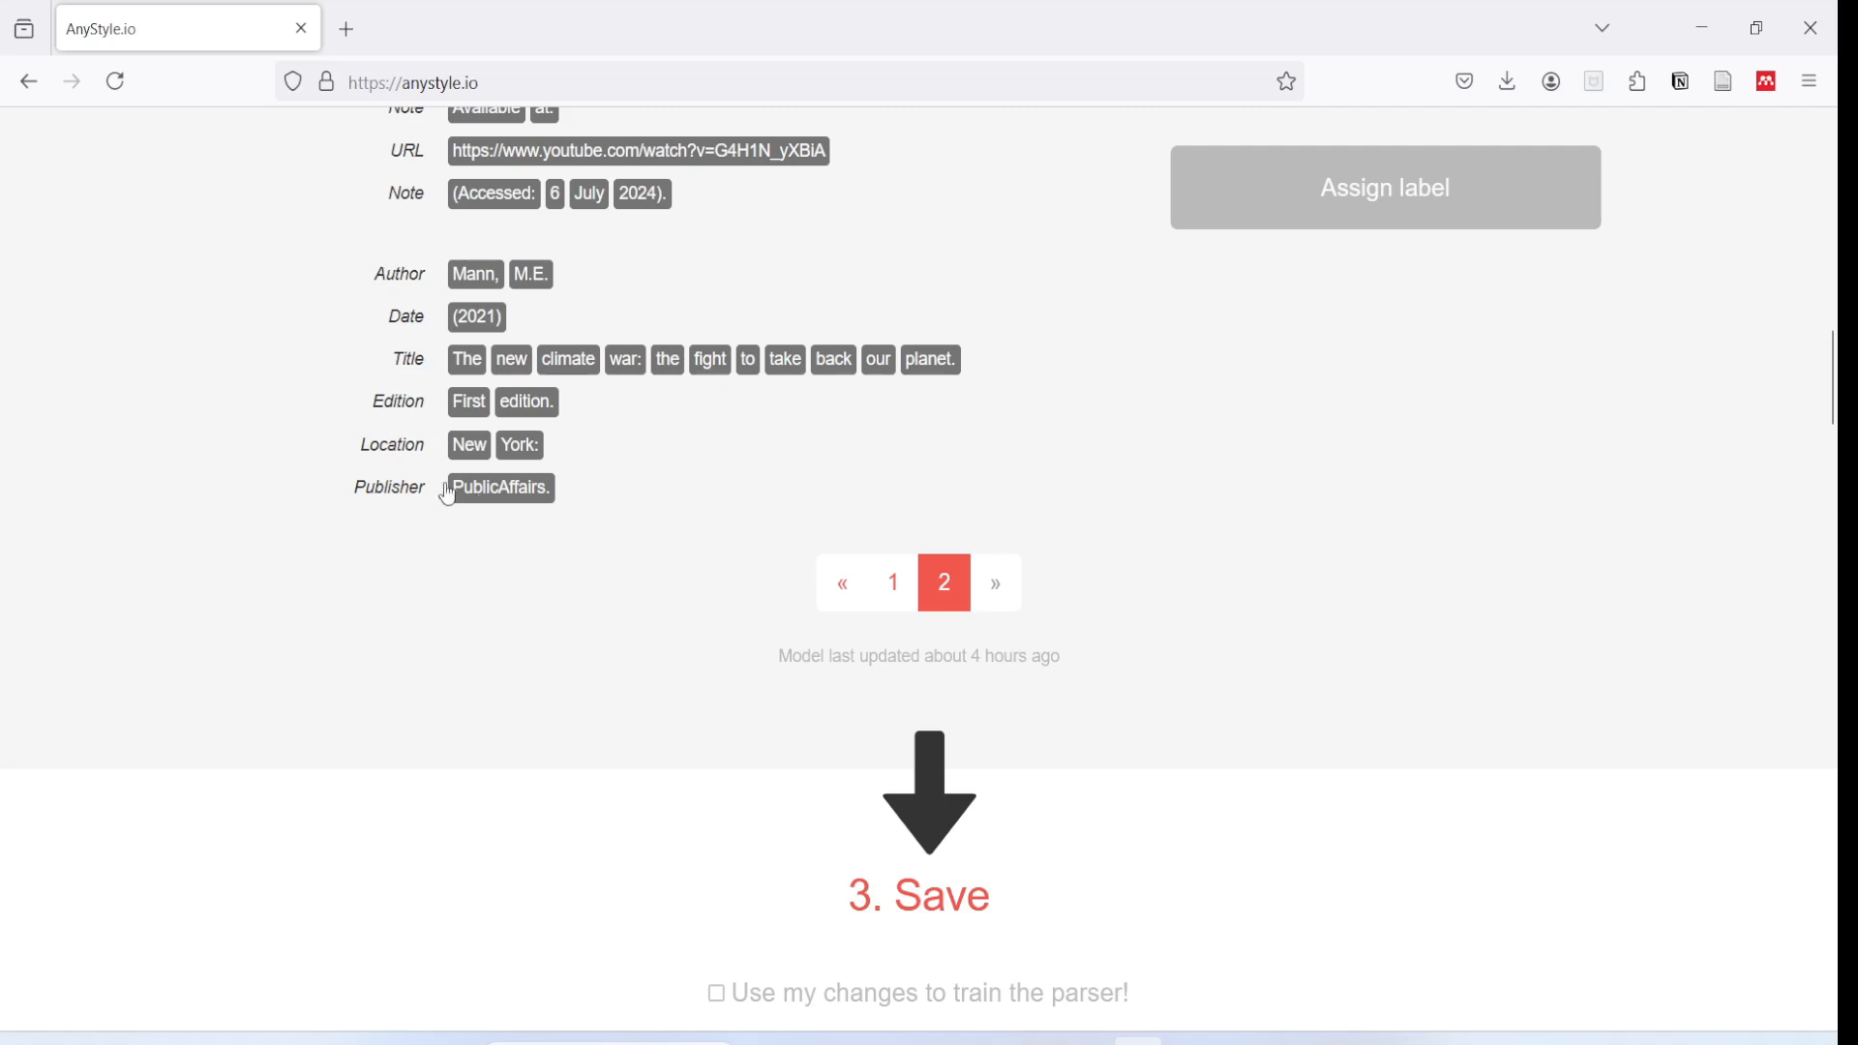
pyautogui.click(538, 414)
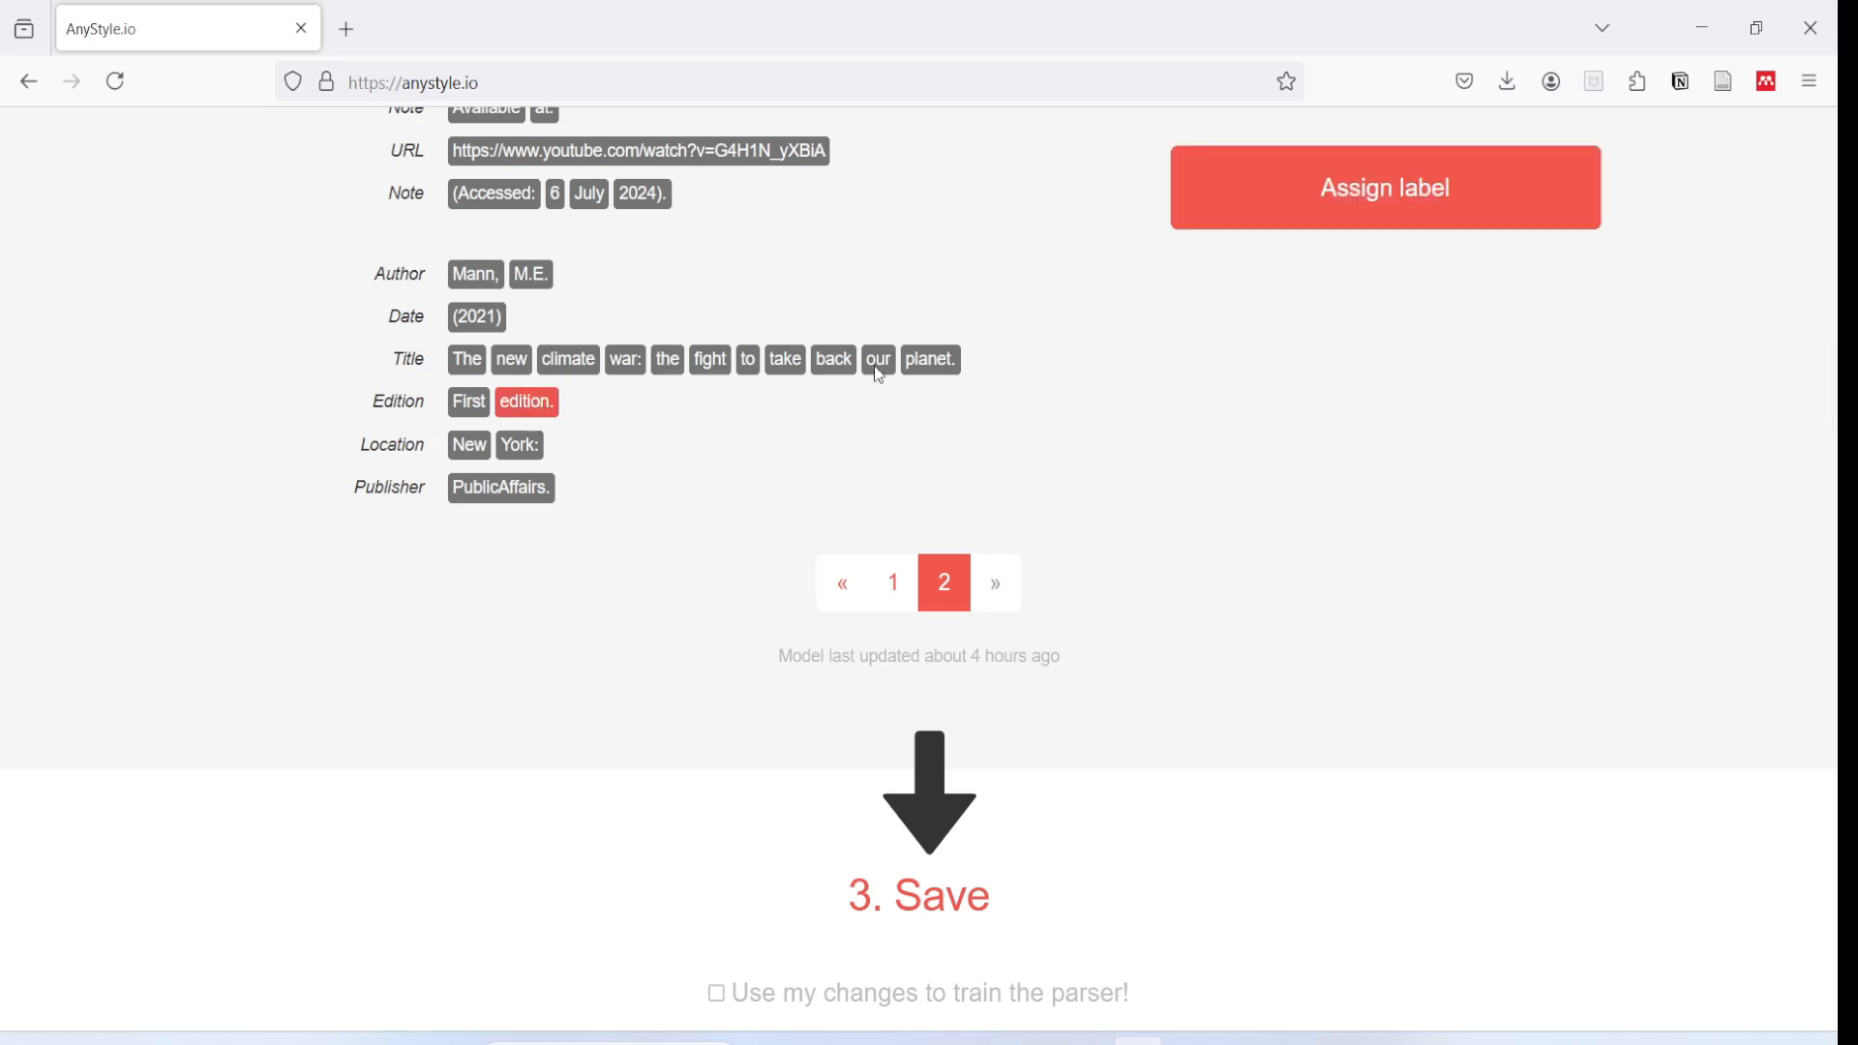
pyautogui.click(1373, 210)
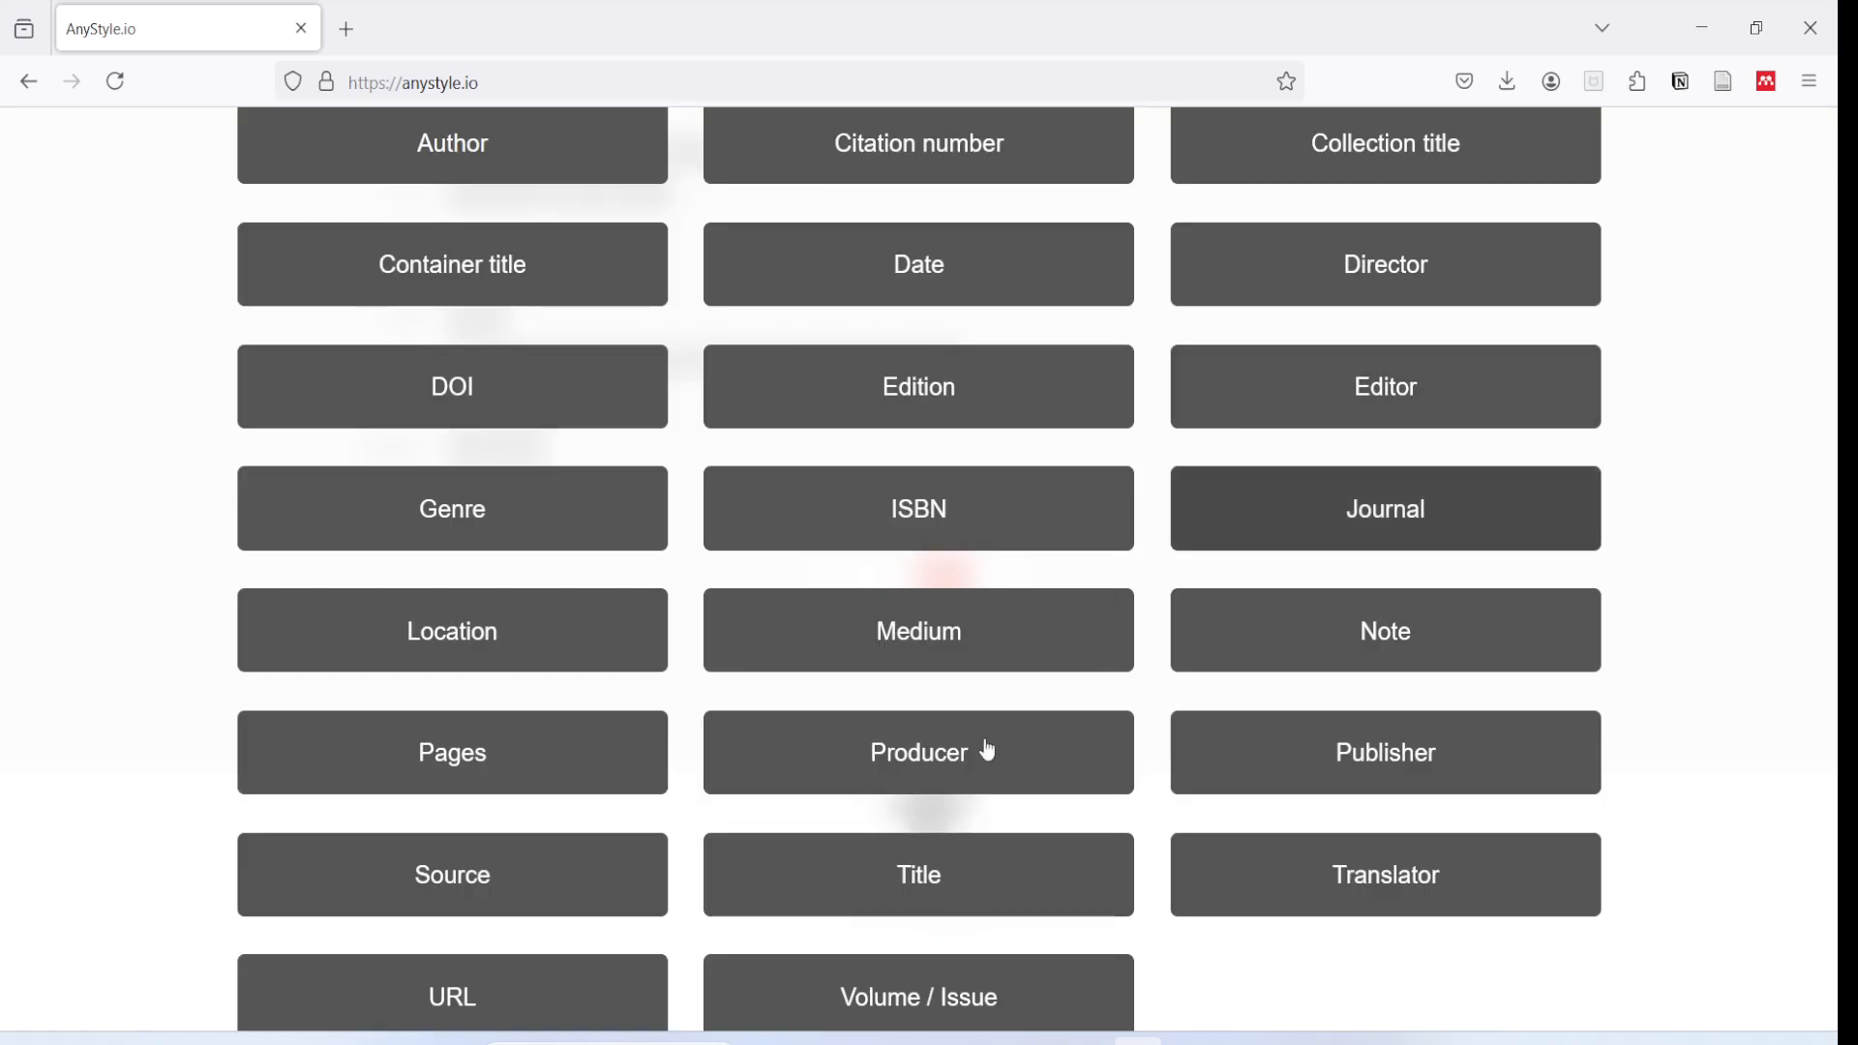
pyautogui.click(553, 1001)
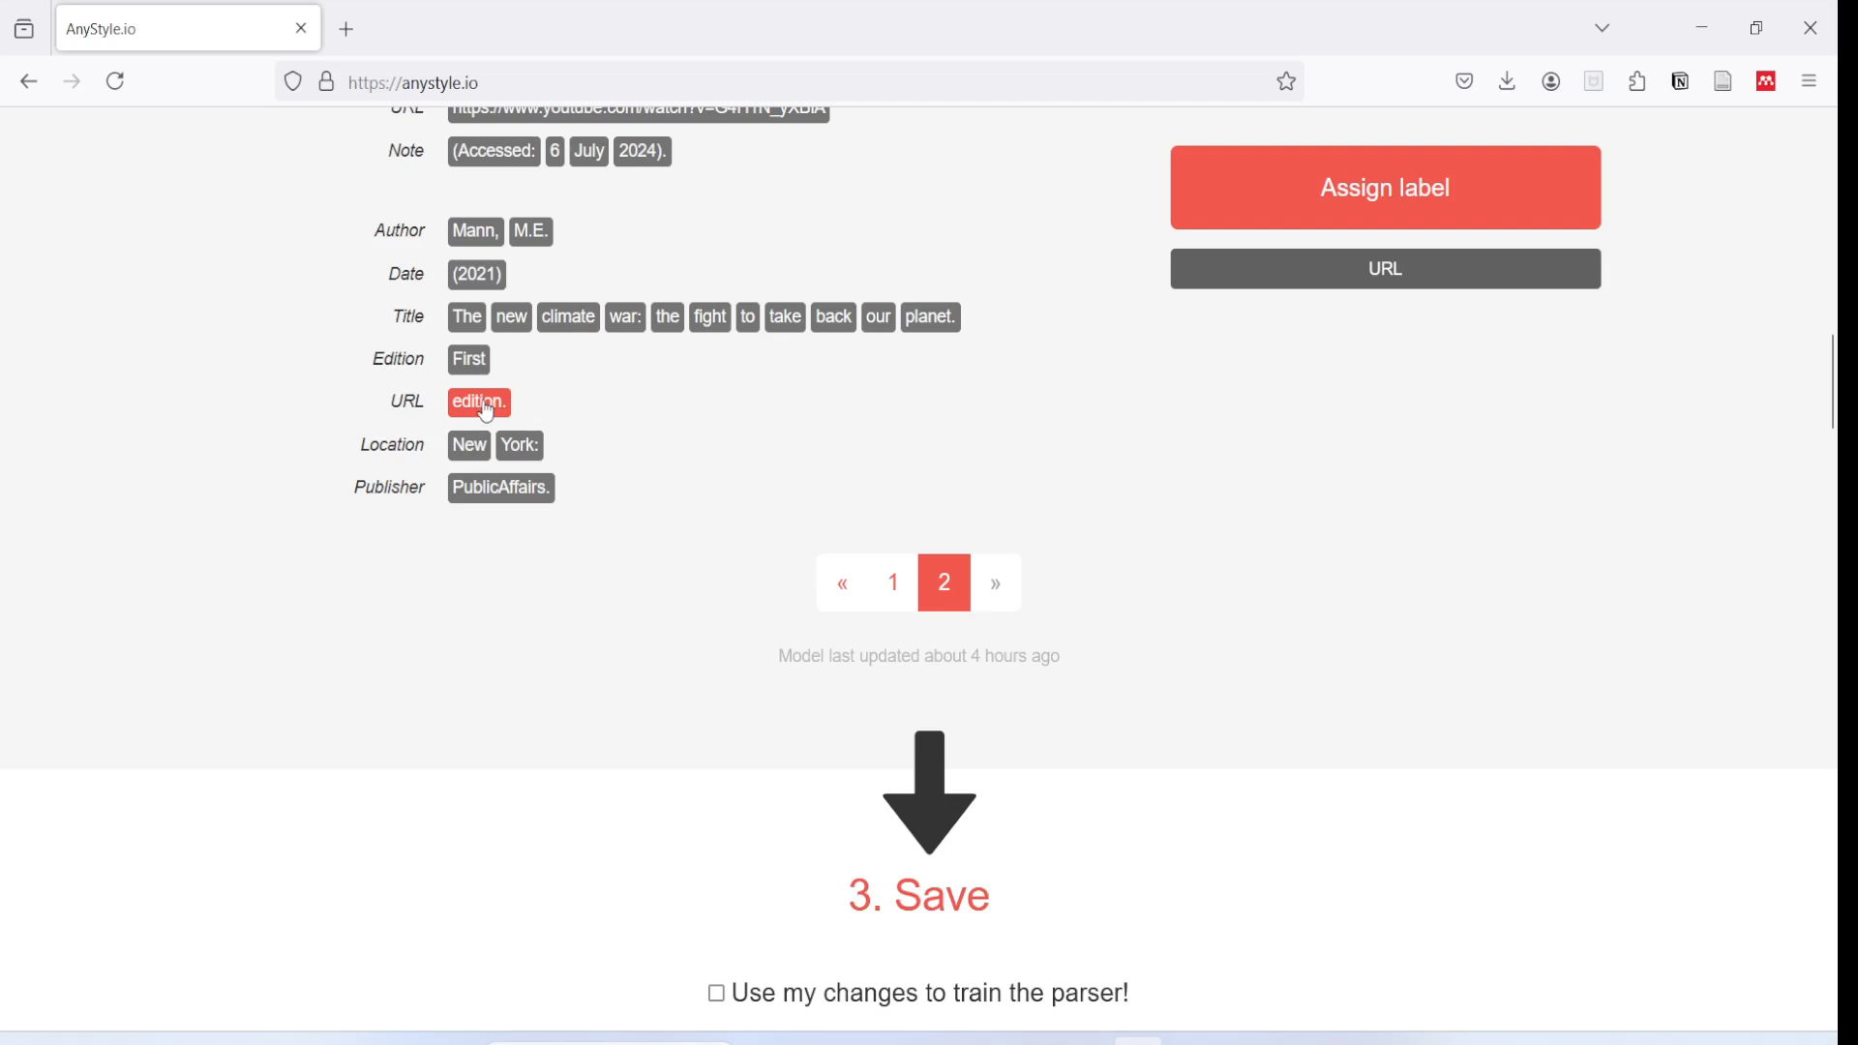
# Assign the Edition label to the word "edition." in the last reference and deselect the word.
pyautogui.click(1381, 200)
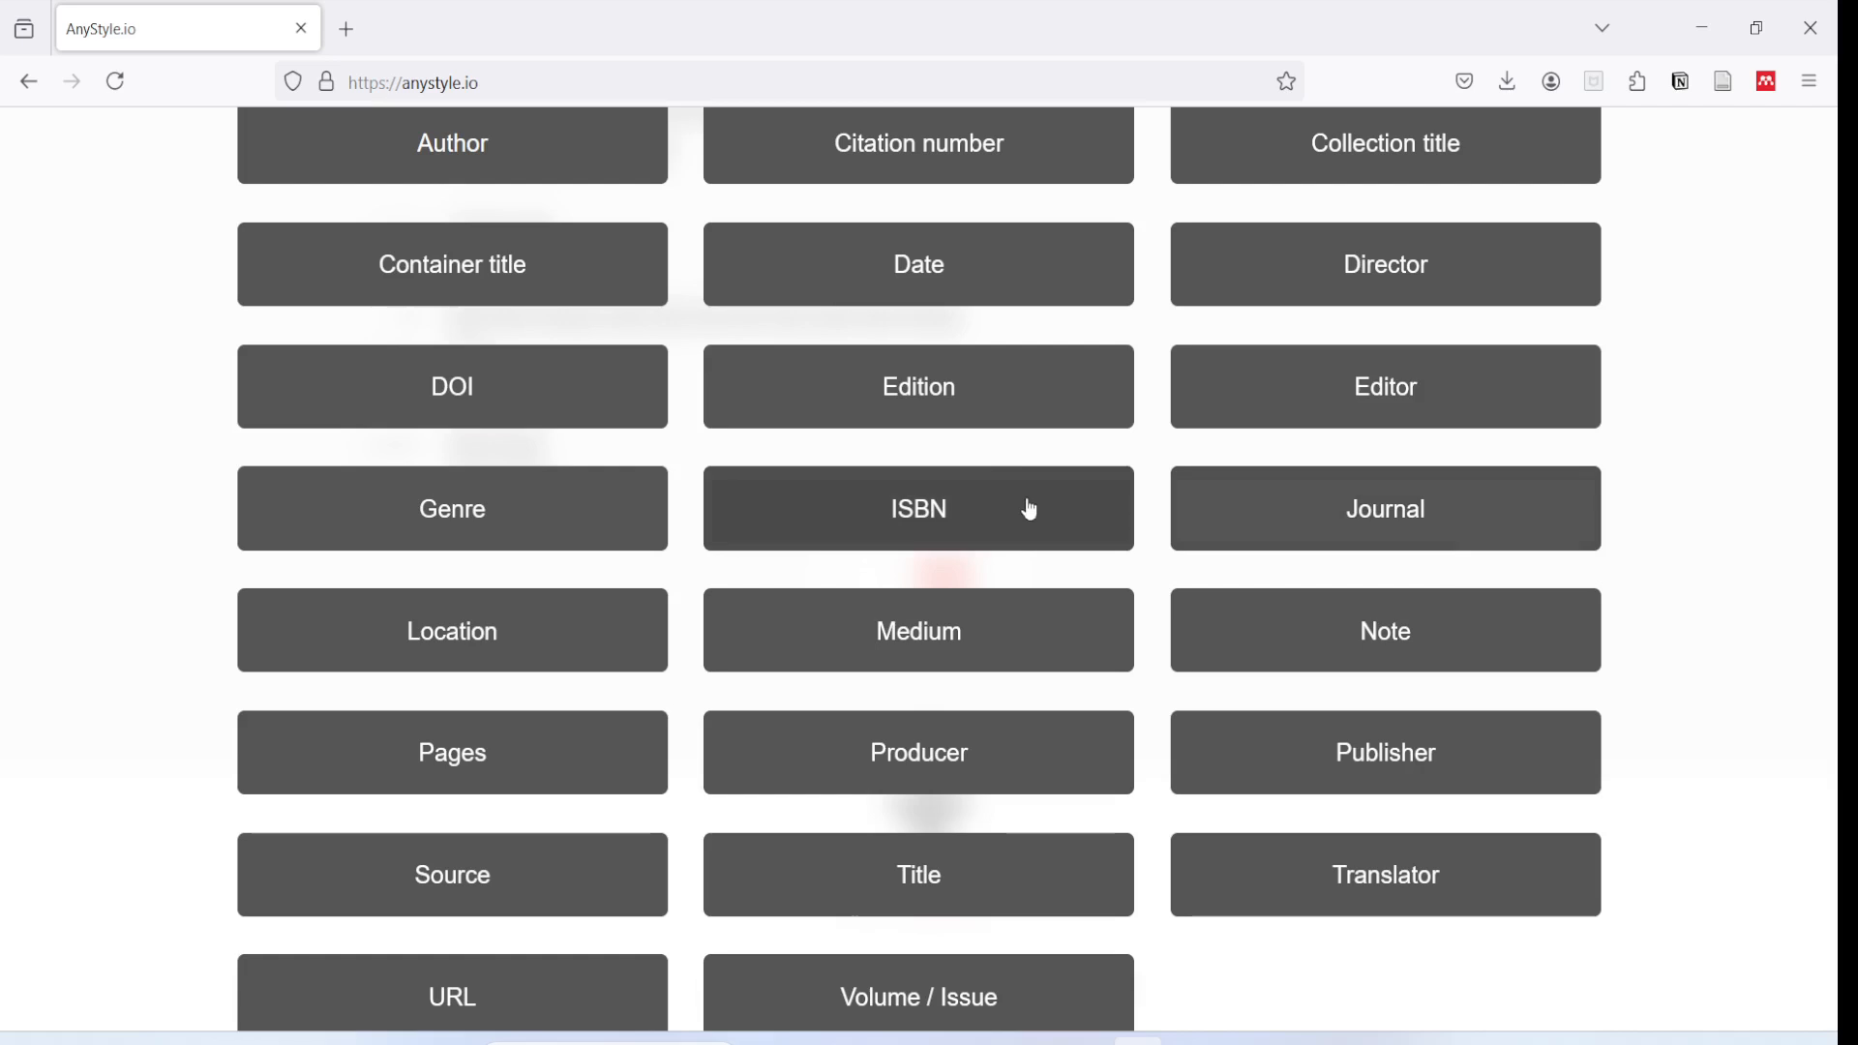
pyautogui.click(983, 401)
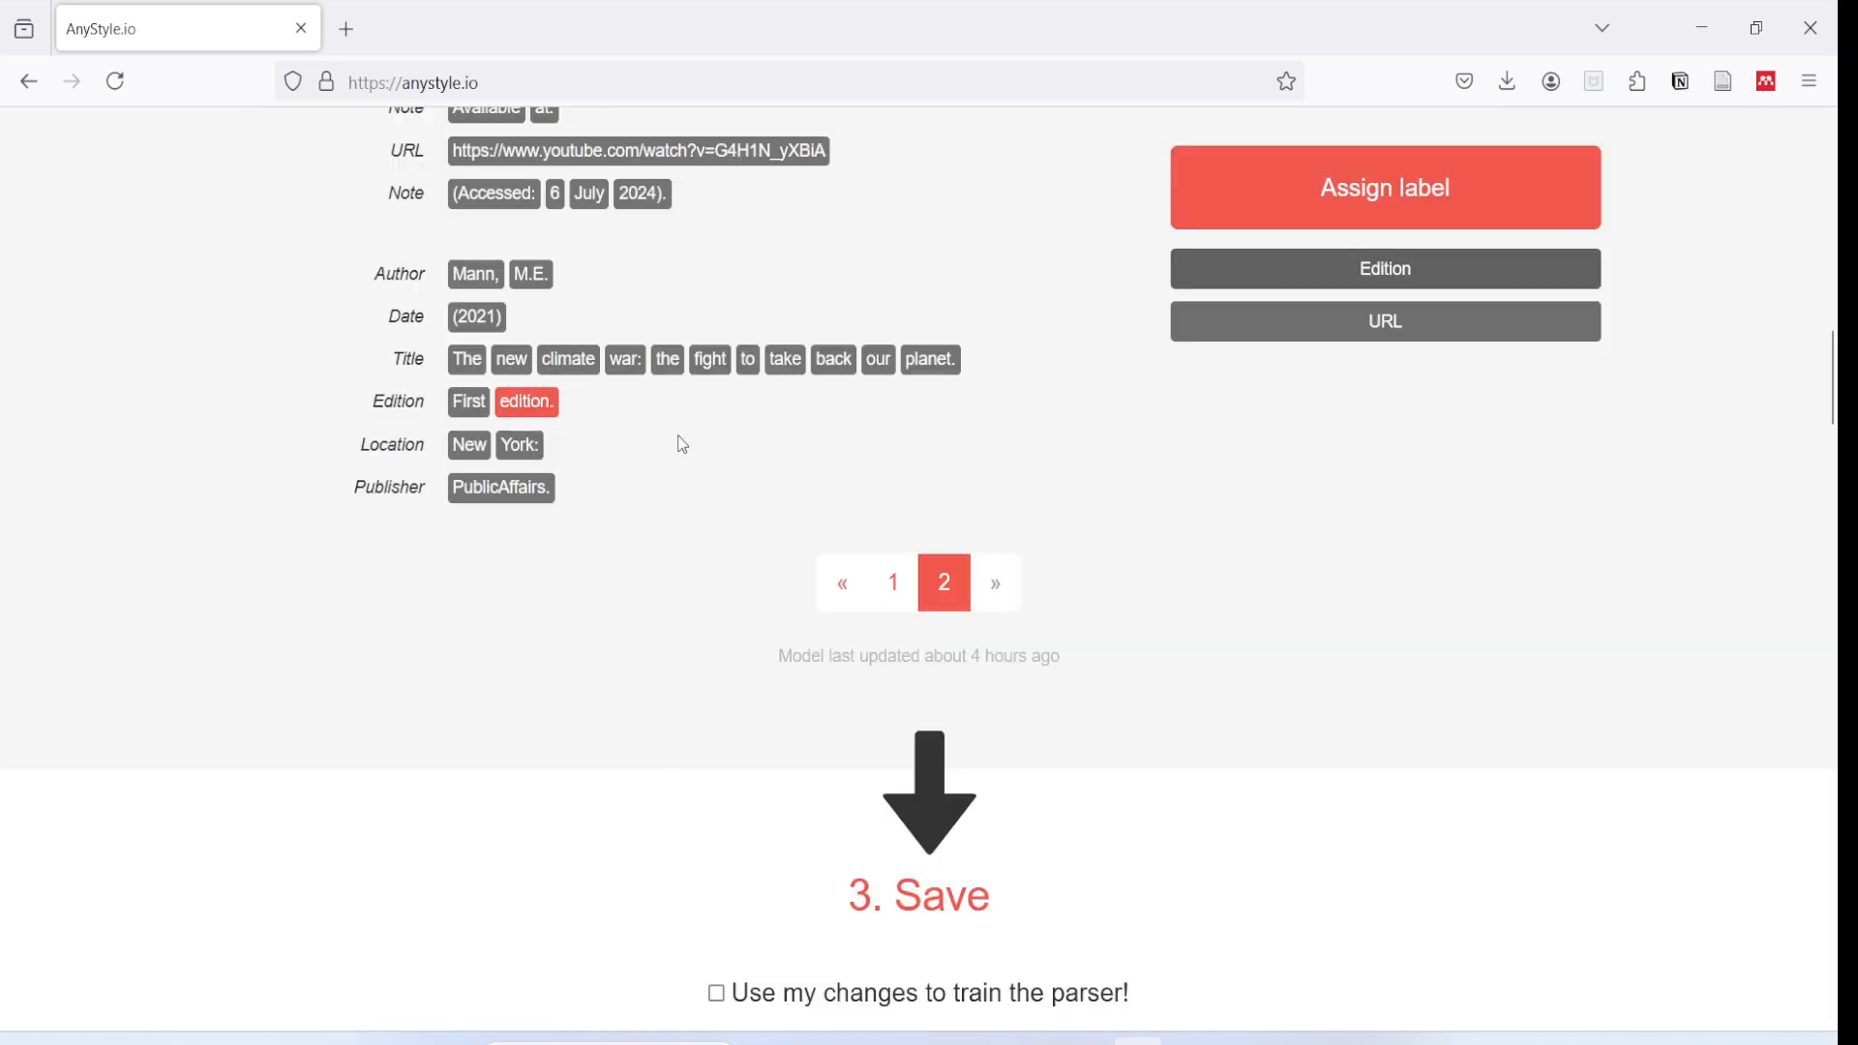
pyautogui.click(503, 411)
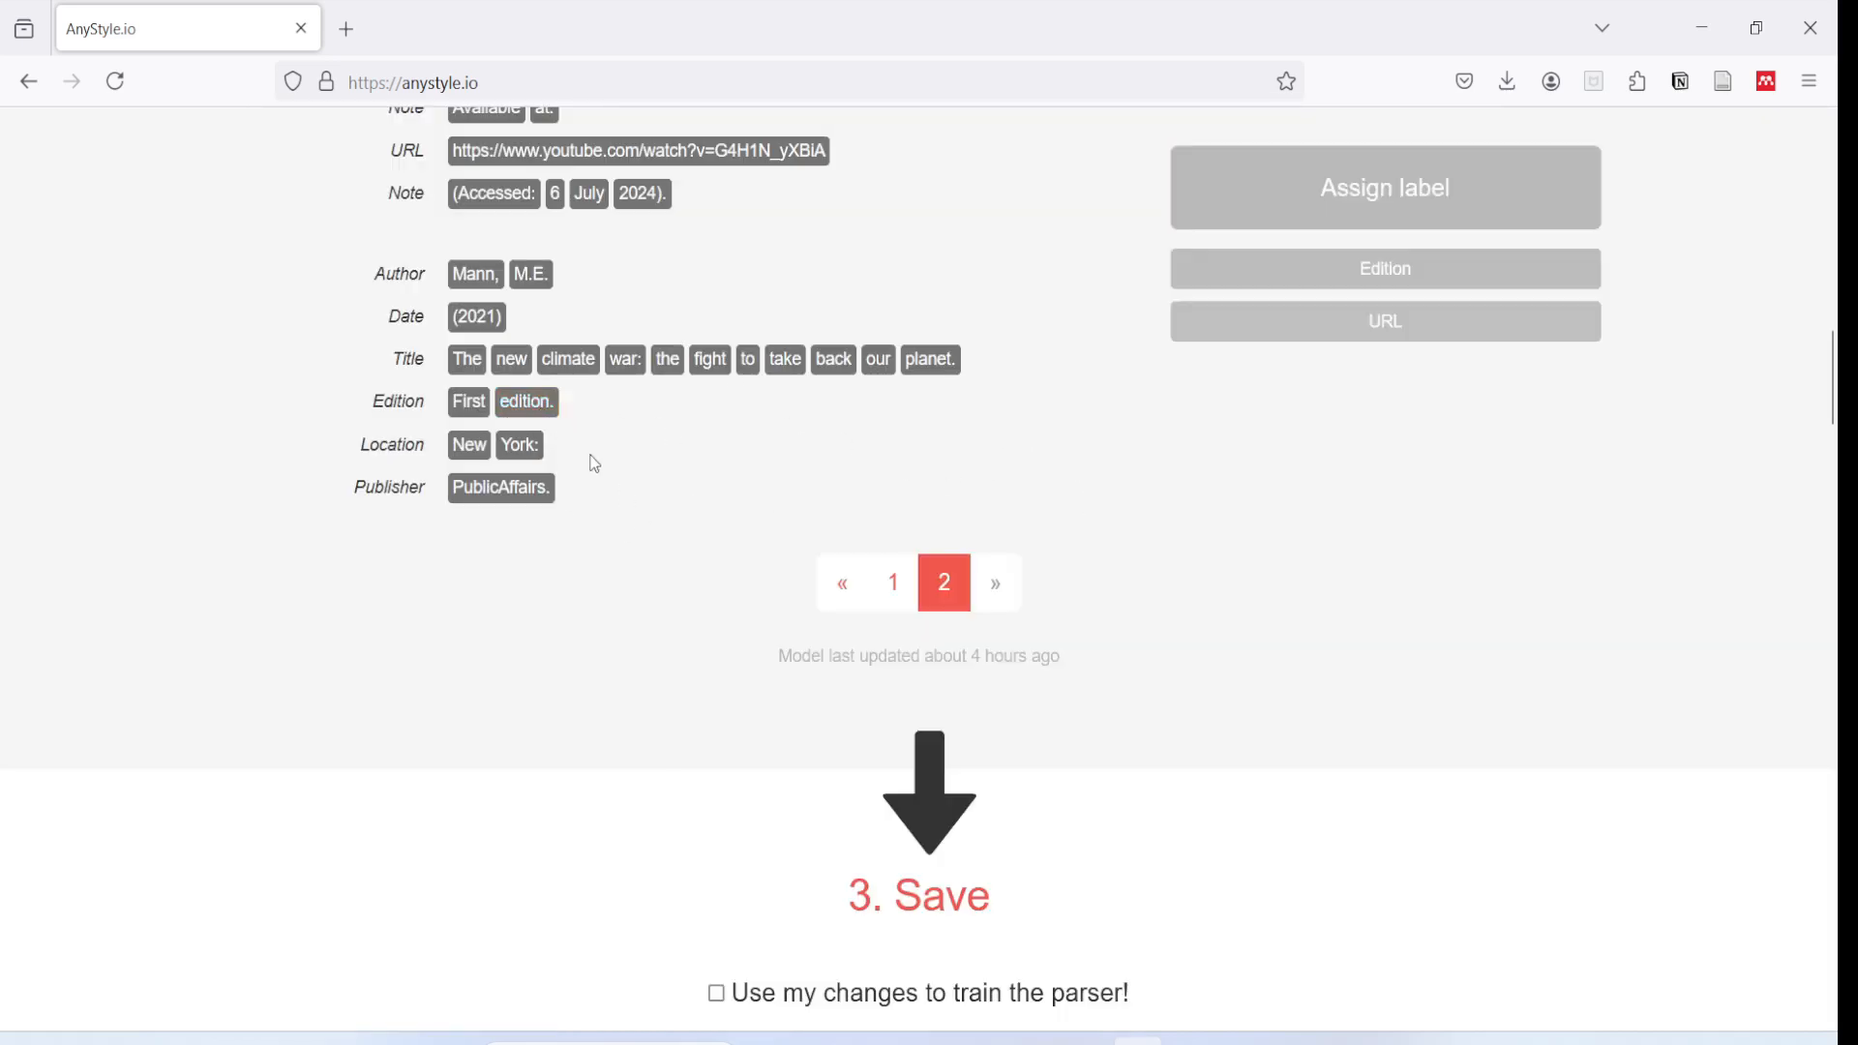
# Return to results page 1 and save the parsed references in BibTeX format.
pyautogui.scroll(5, 624, 414)
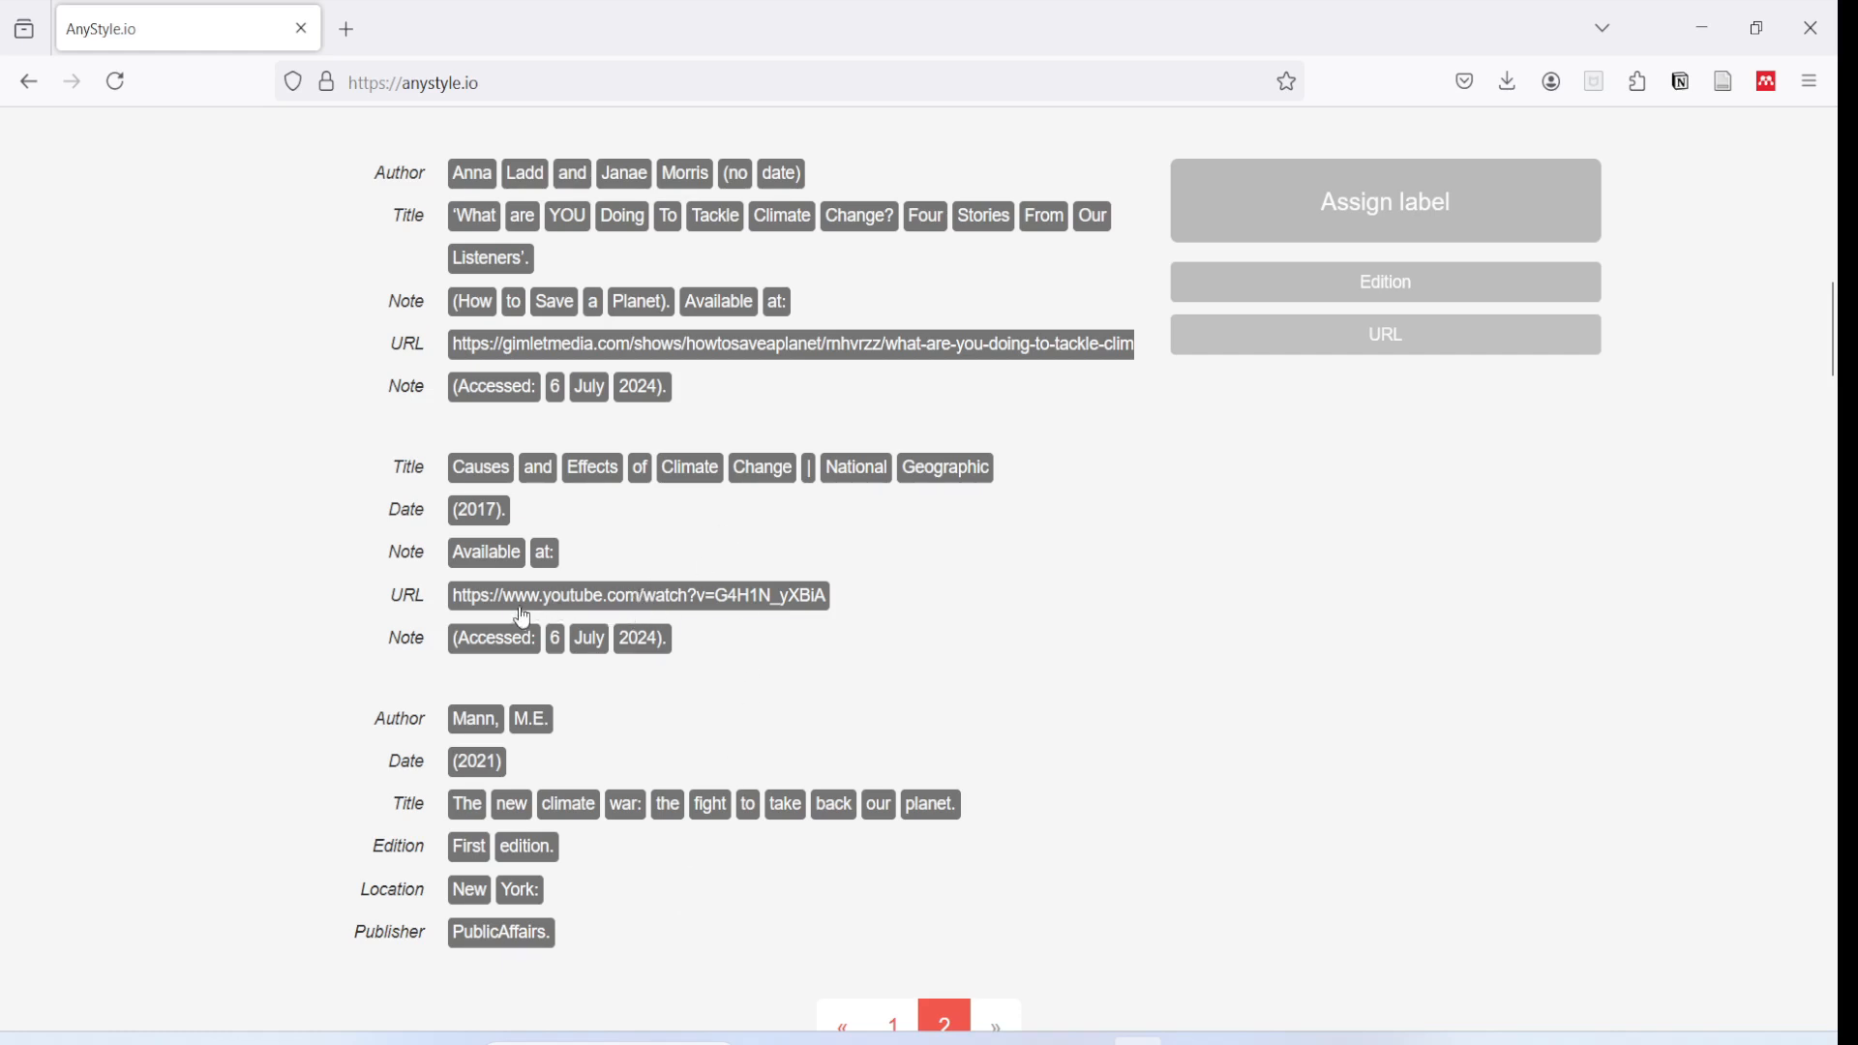
pyautogui.scroll(5, 764, 588)
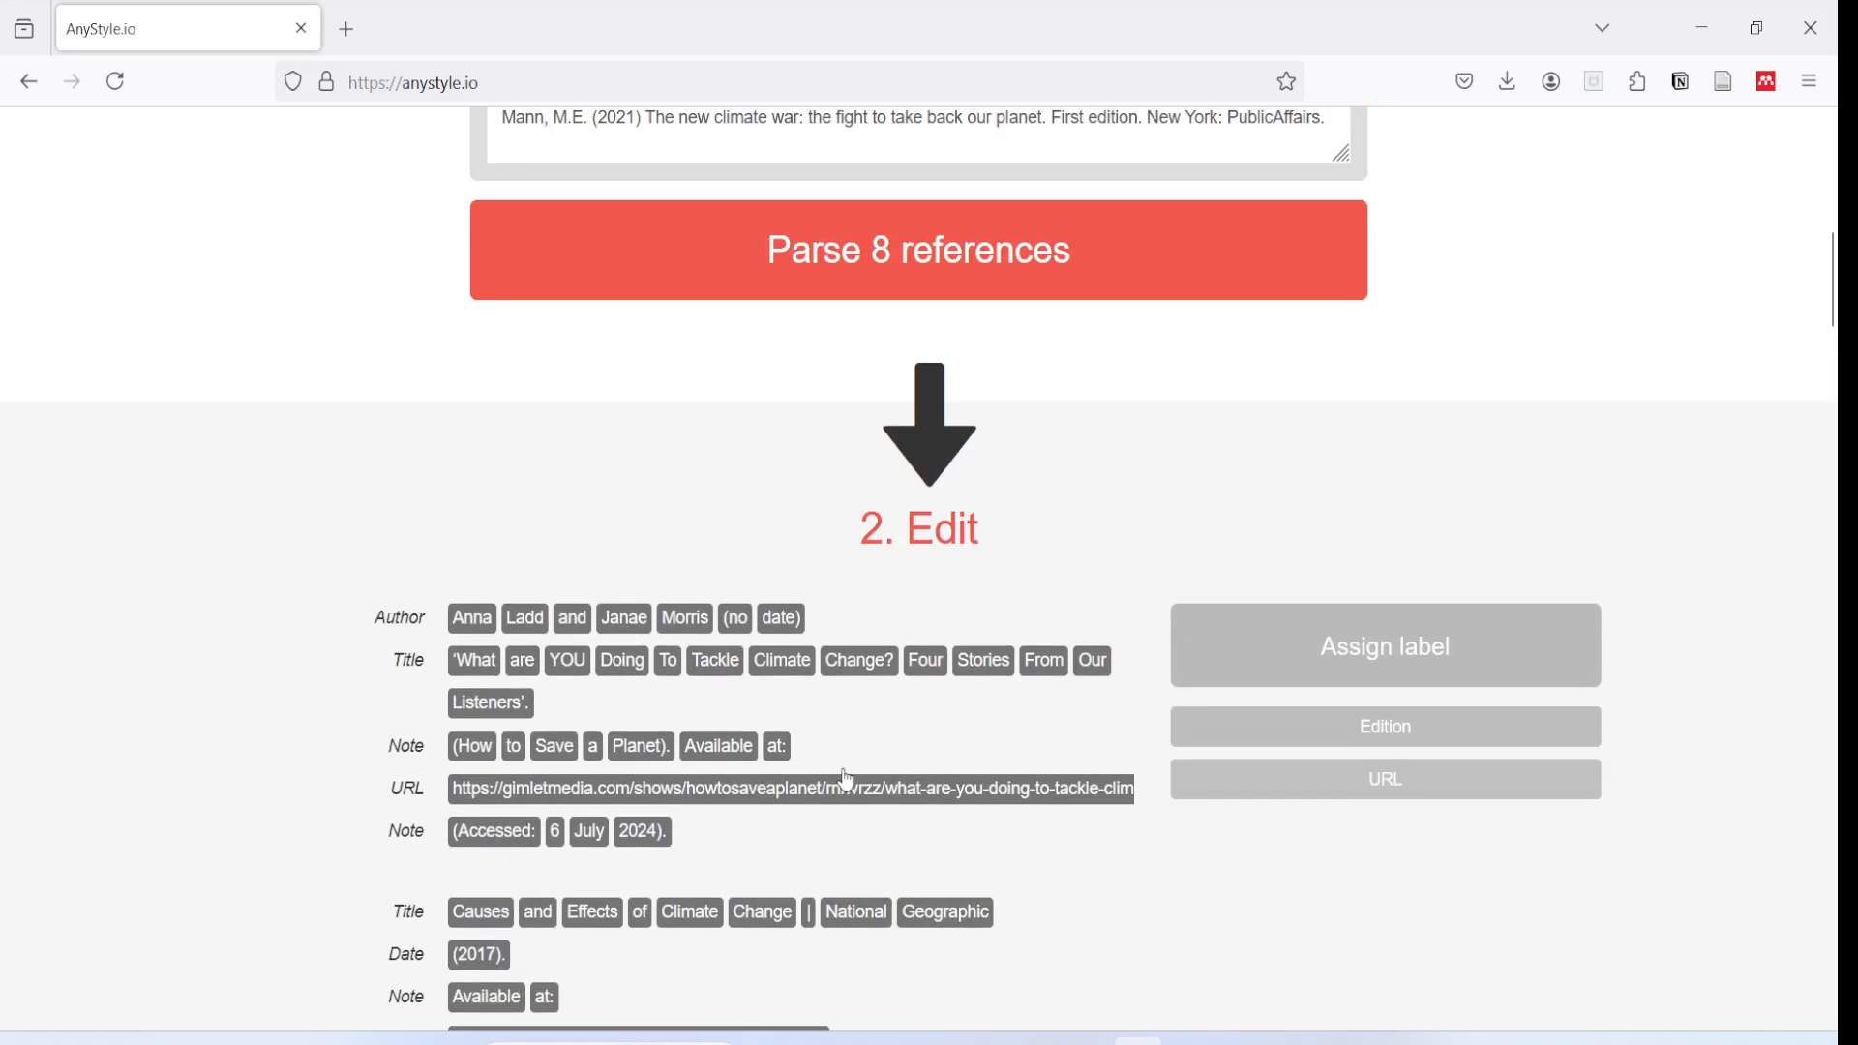
pyautogui.scroll(-10, 1035, 819)
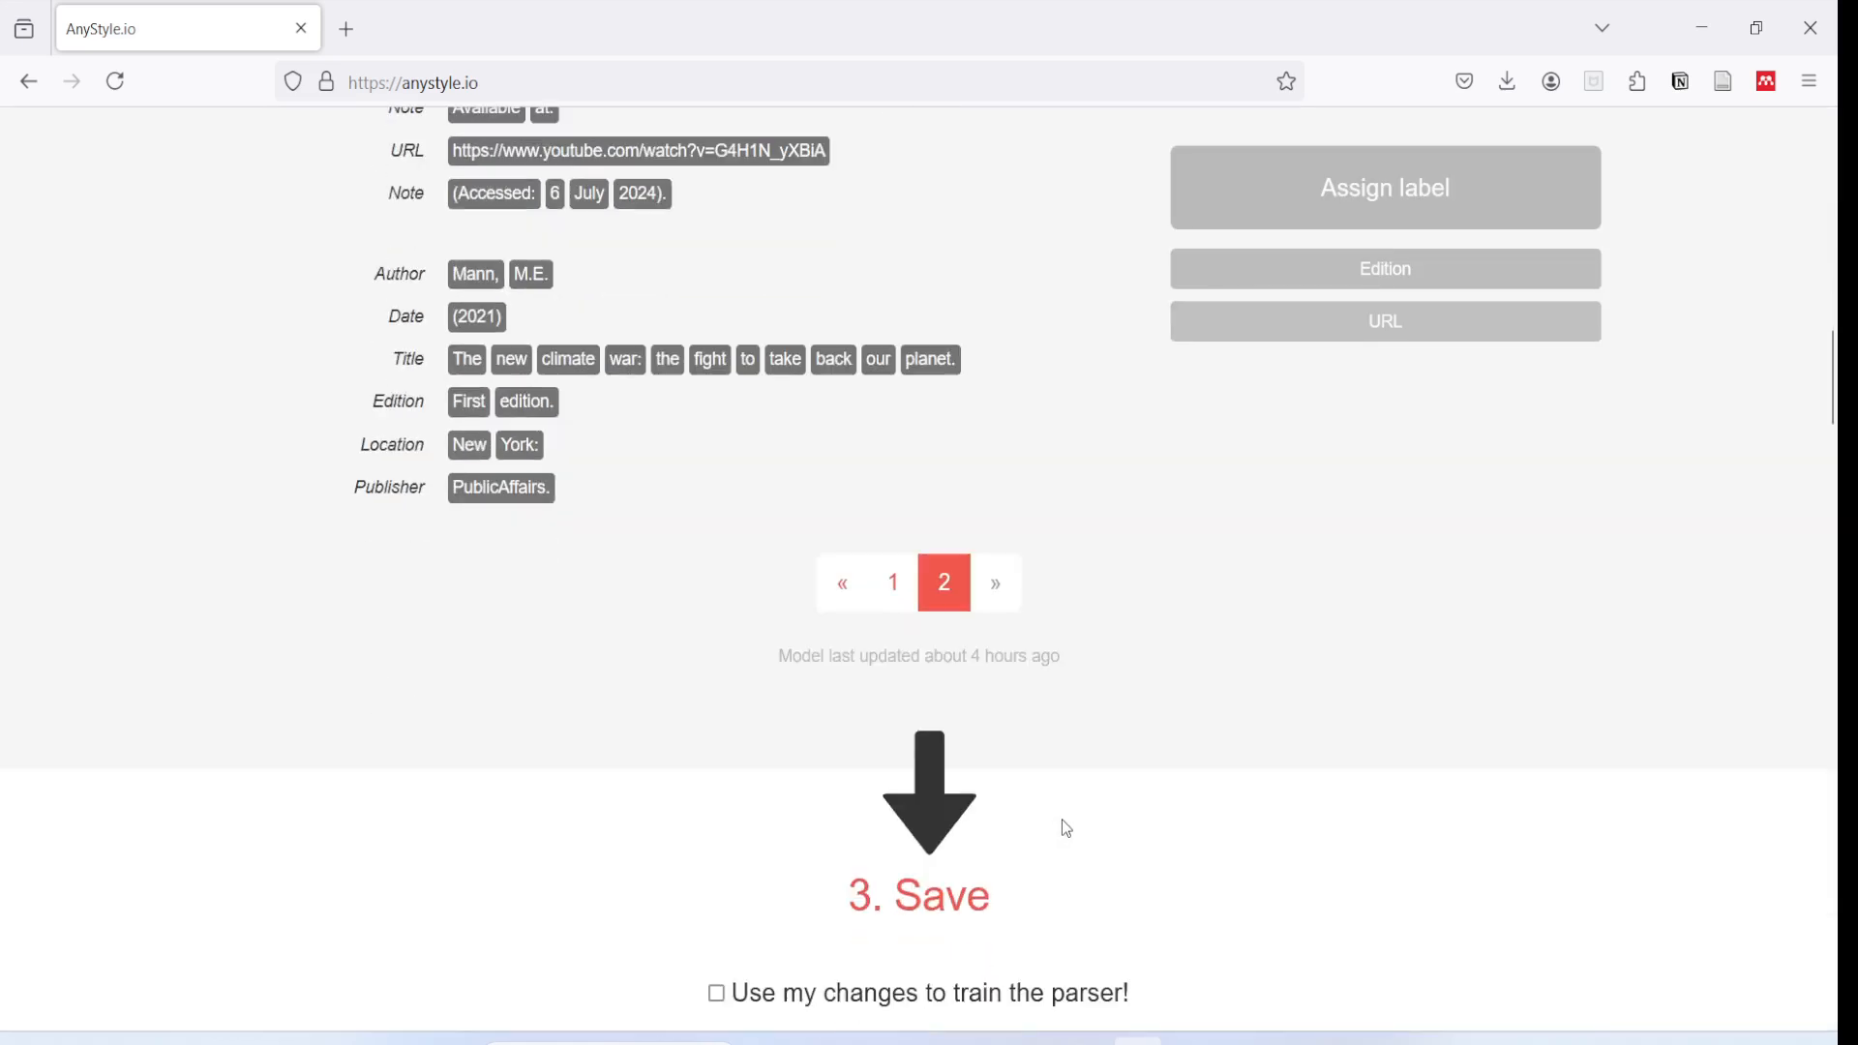
pyautogui.click(895, 583)
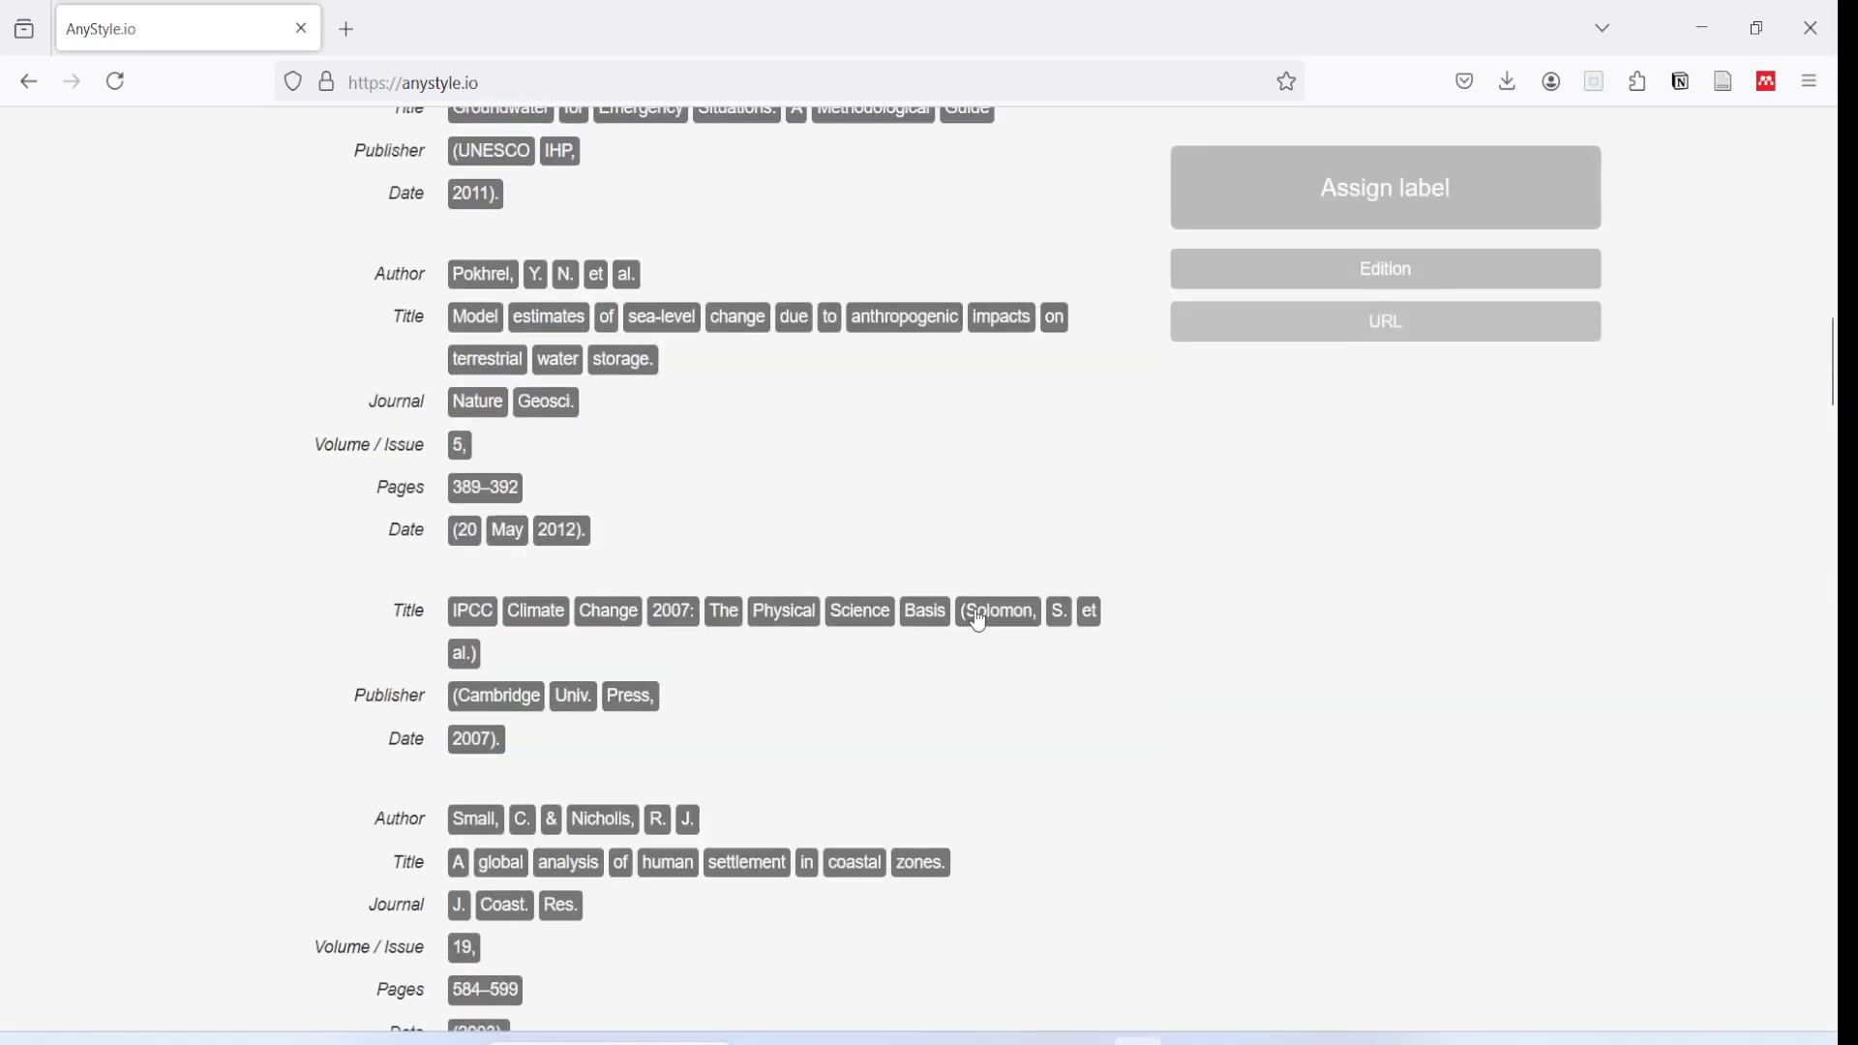
pyautogui.scroll(-5, 971, 614)
pyautogui.scroll(-4, 977, 630)
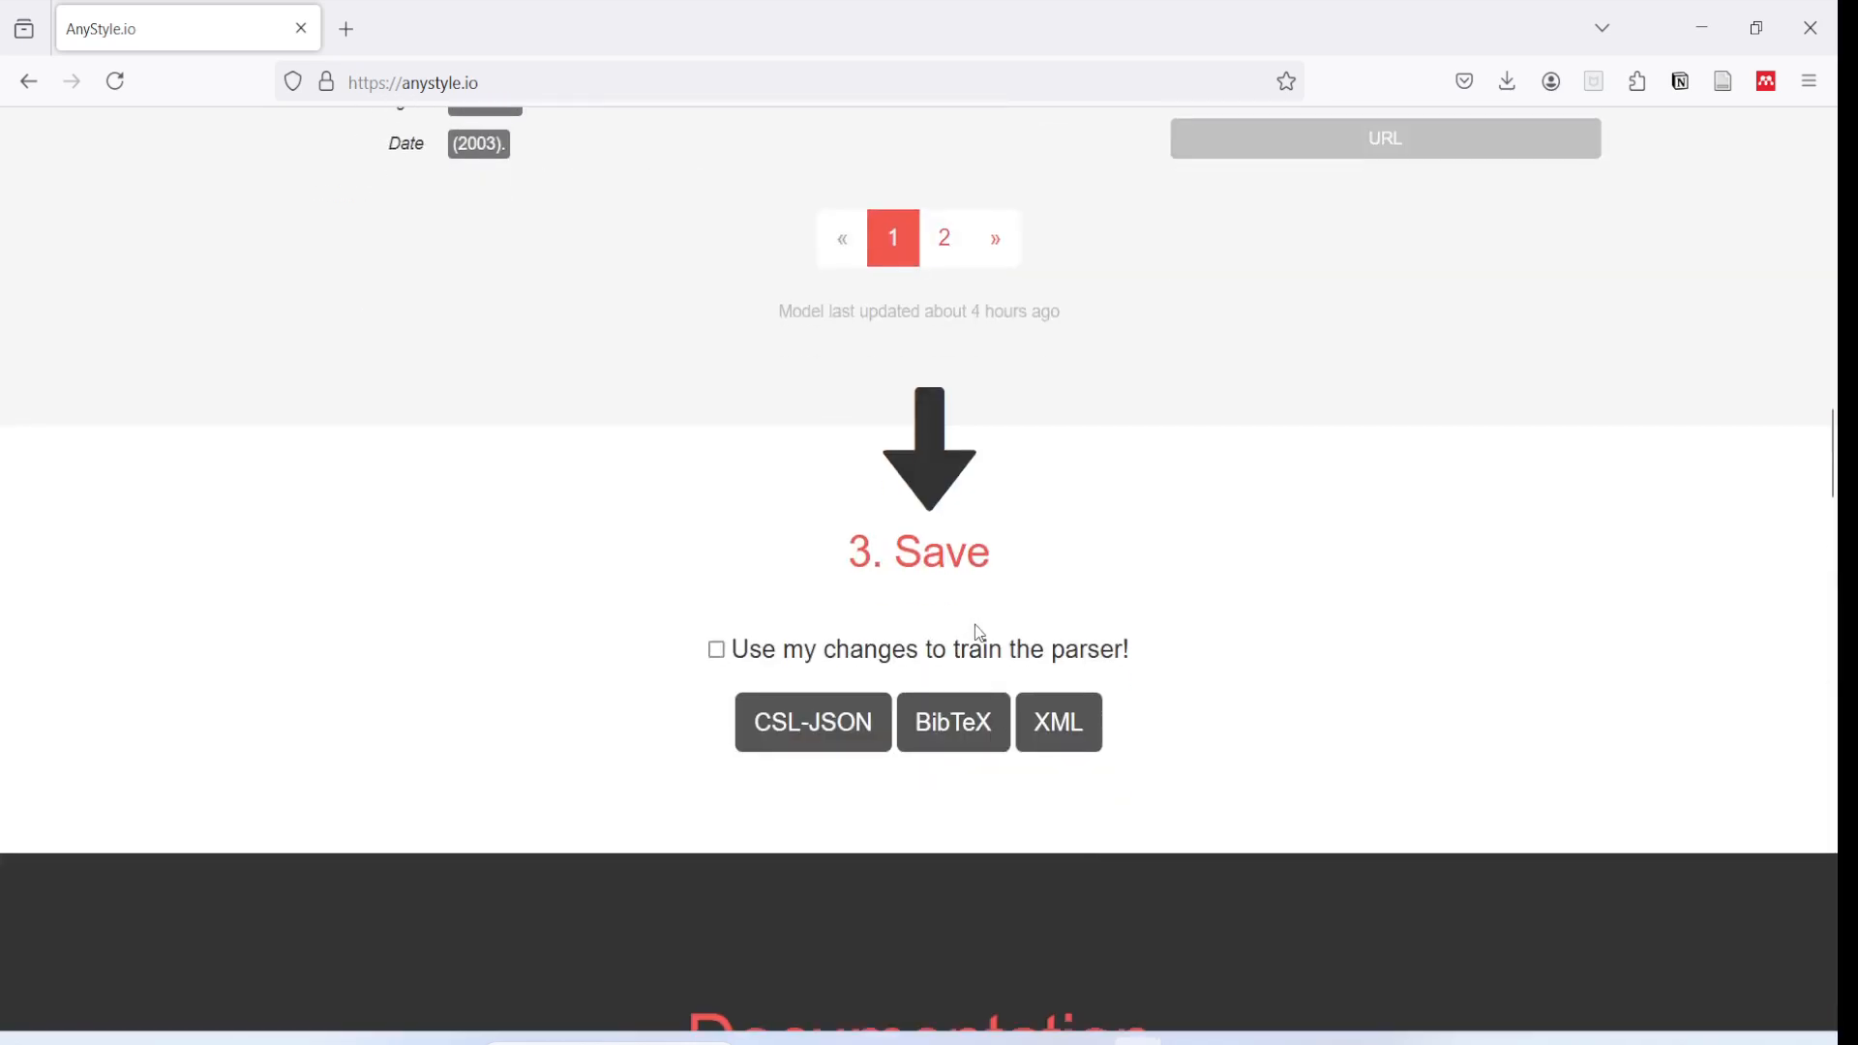
pyautogui.click(951, 742)
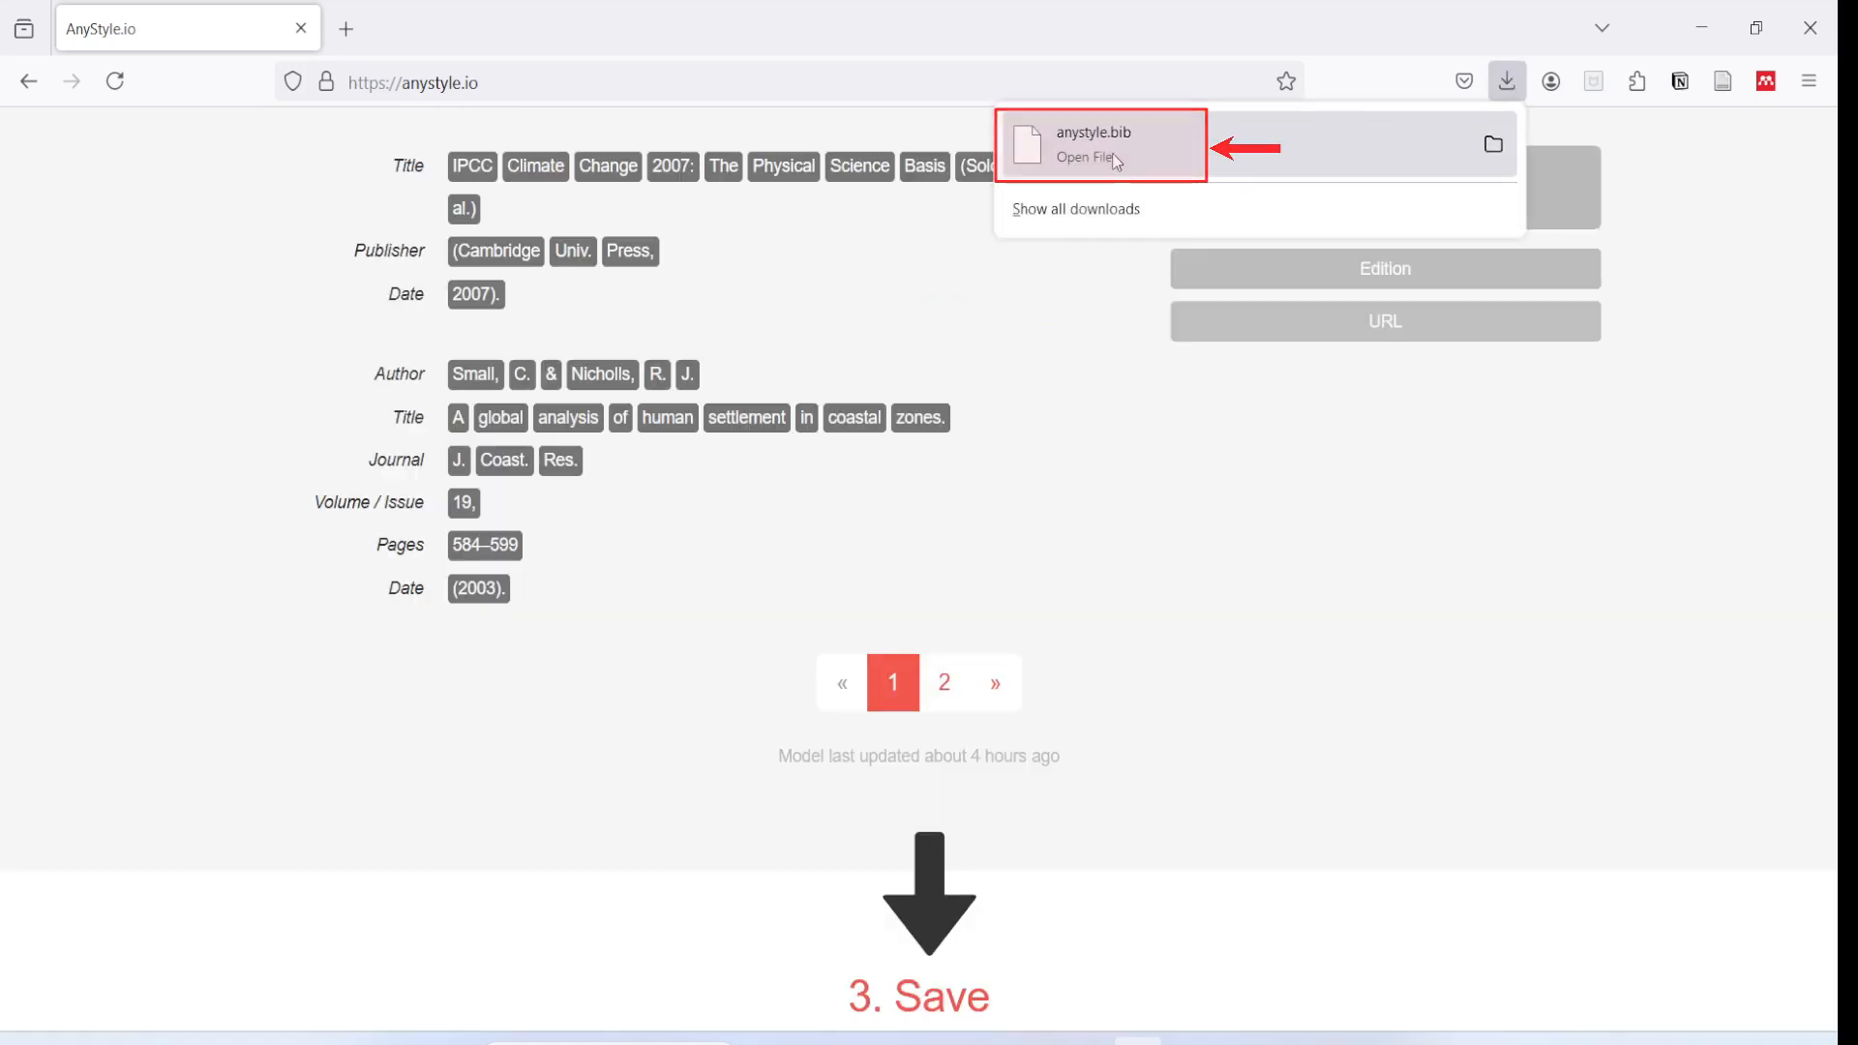
pyautogui.click(1275, 650)
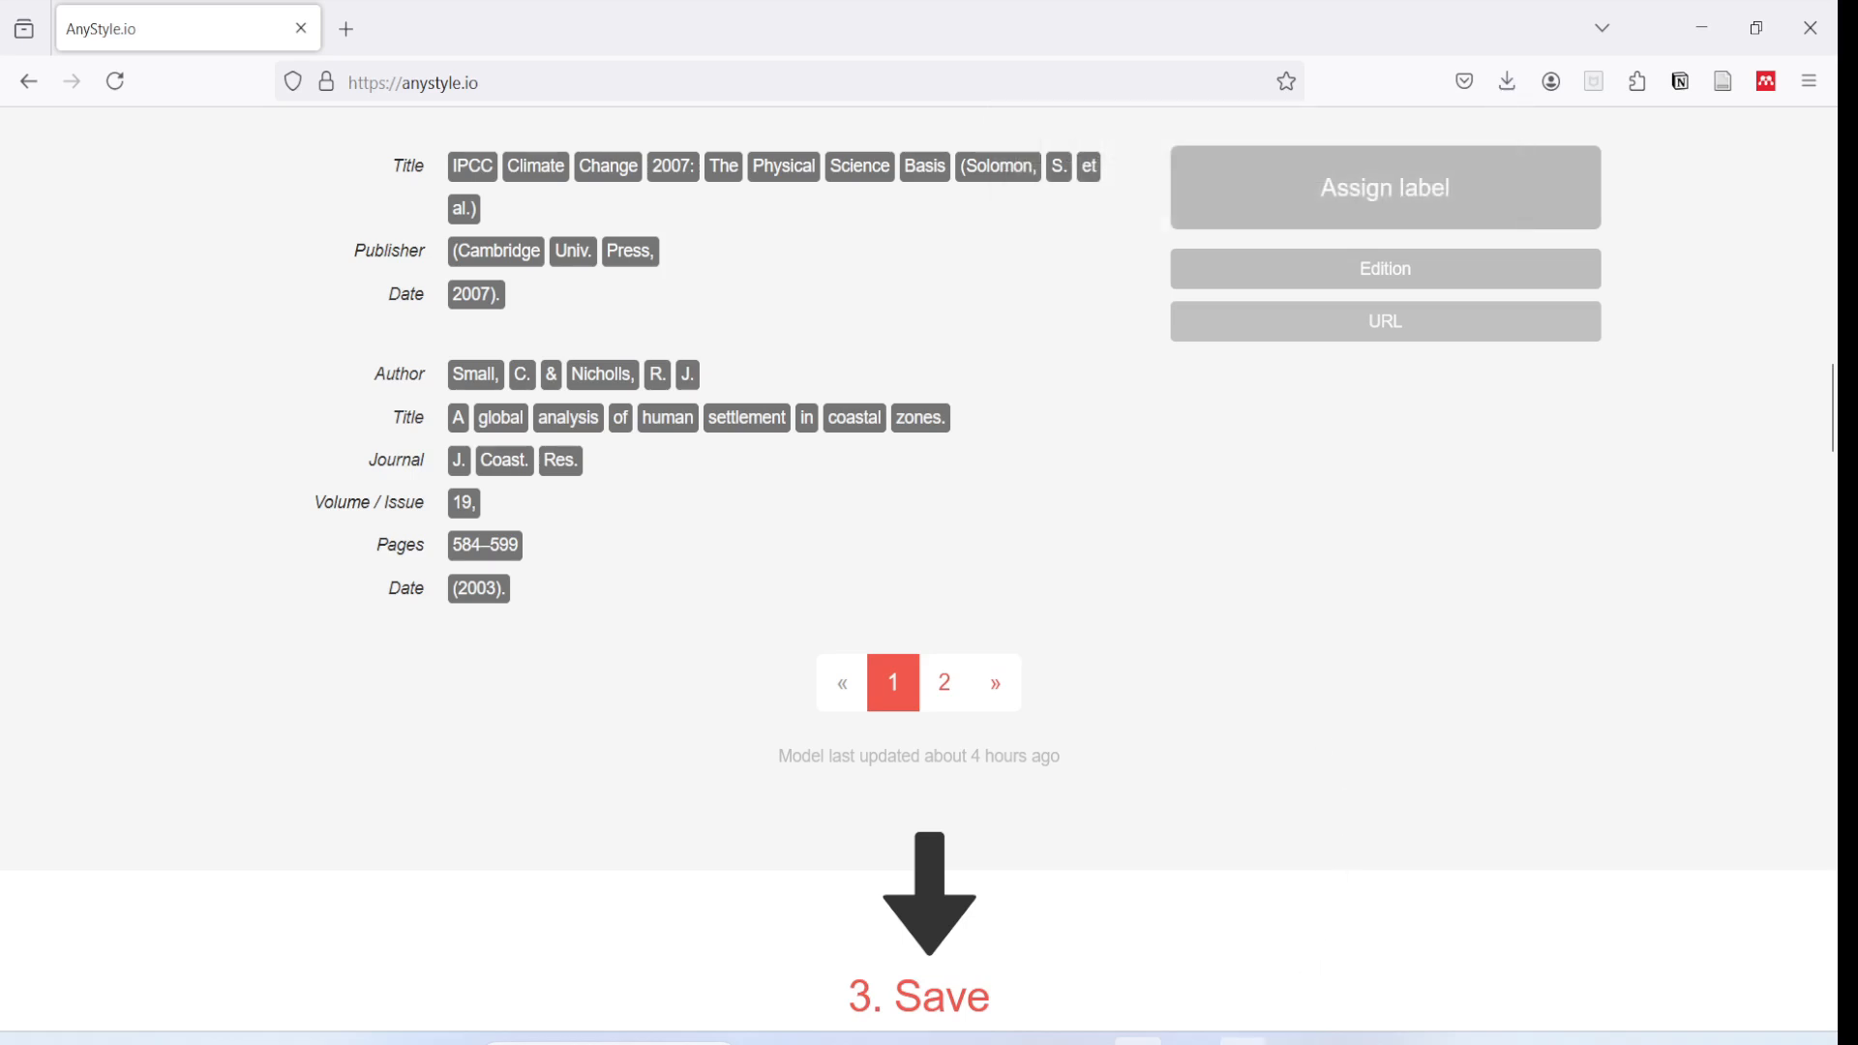
# Switch to Zotero and import the anystyle BibTeX file into a new collection, copying files to the Zotero storage folder.
pyautogui.moveTo(1242, 1040)
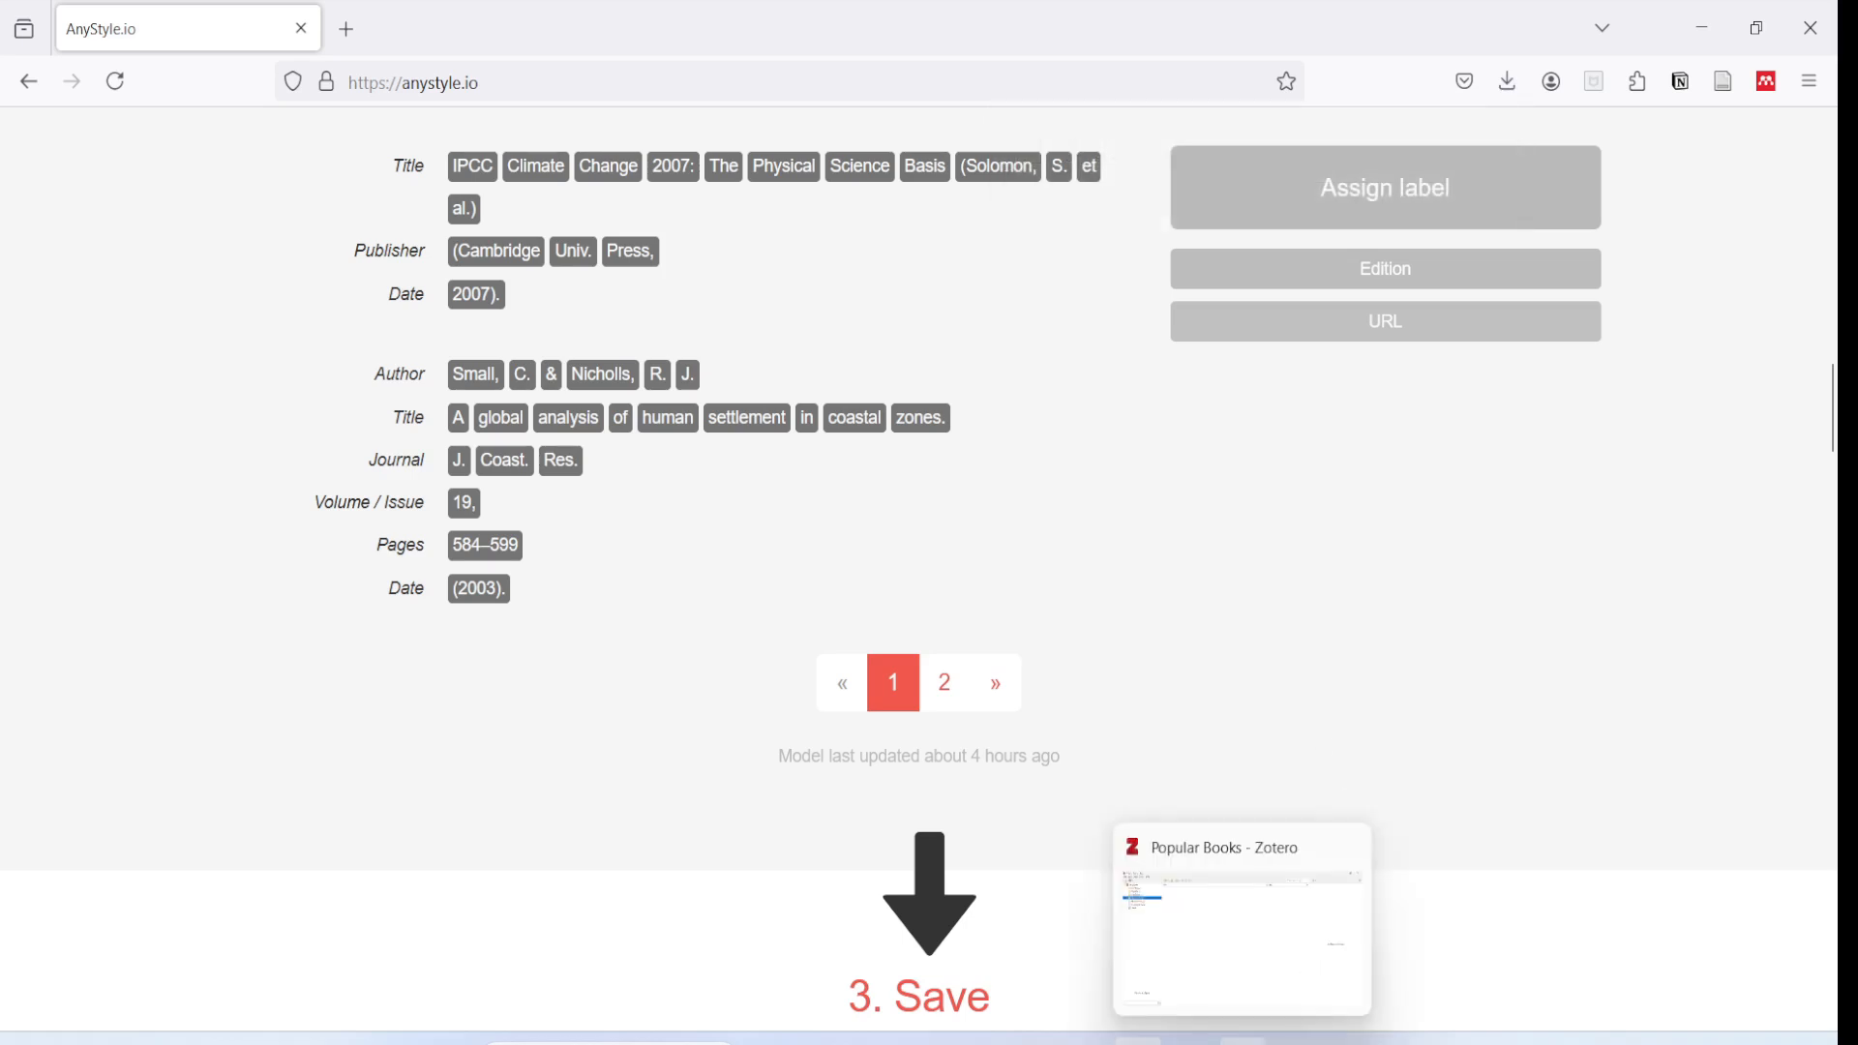
pyautogui.click(1242, 1040)
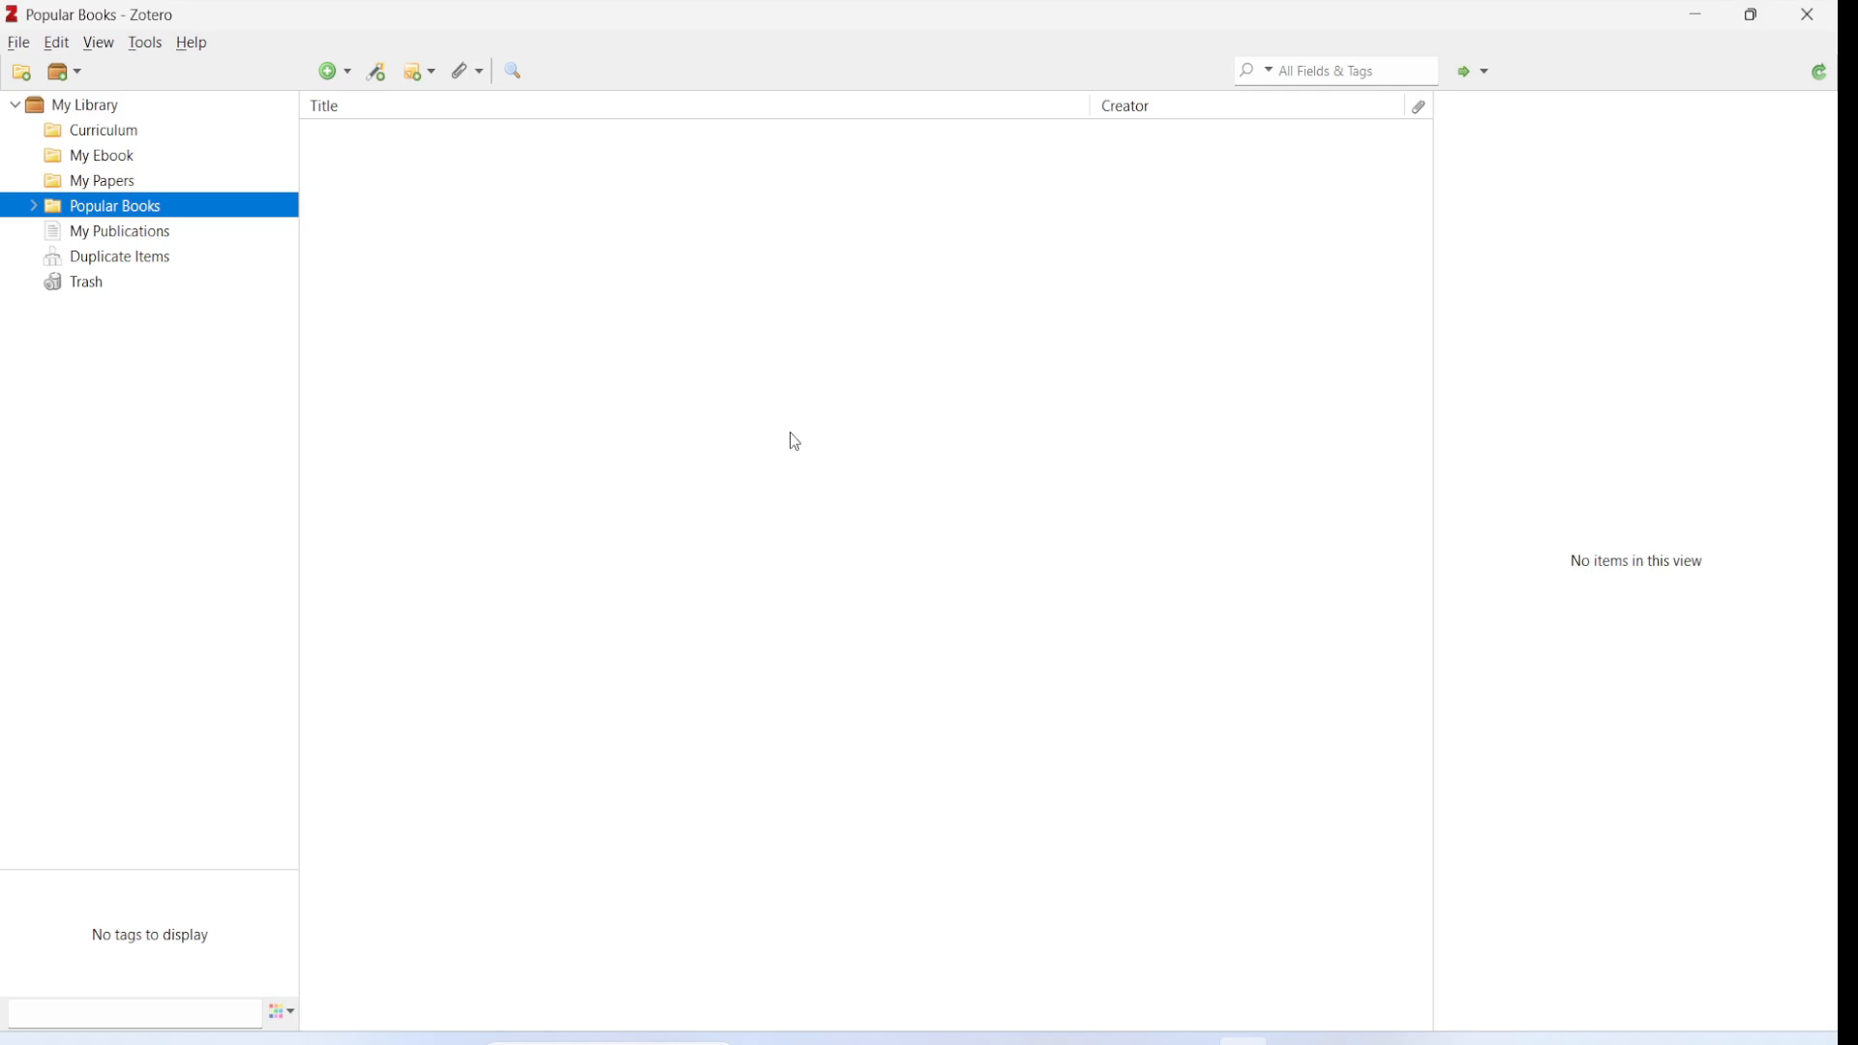
pyautogui.click(12, 48)
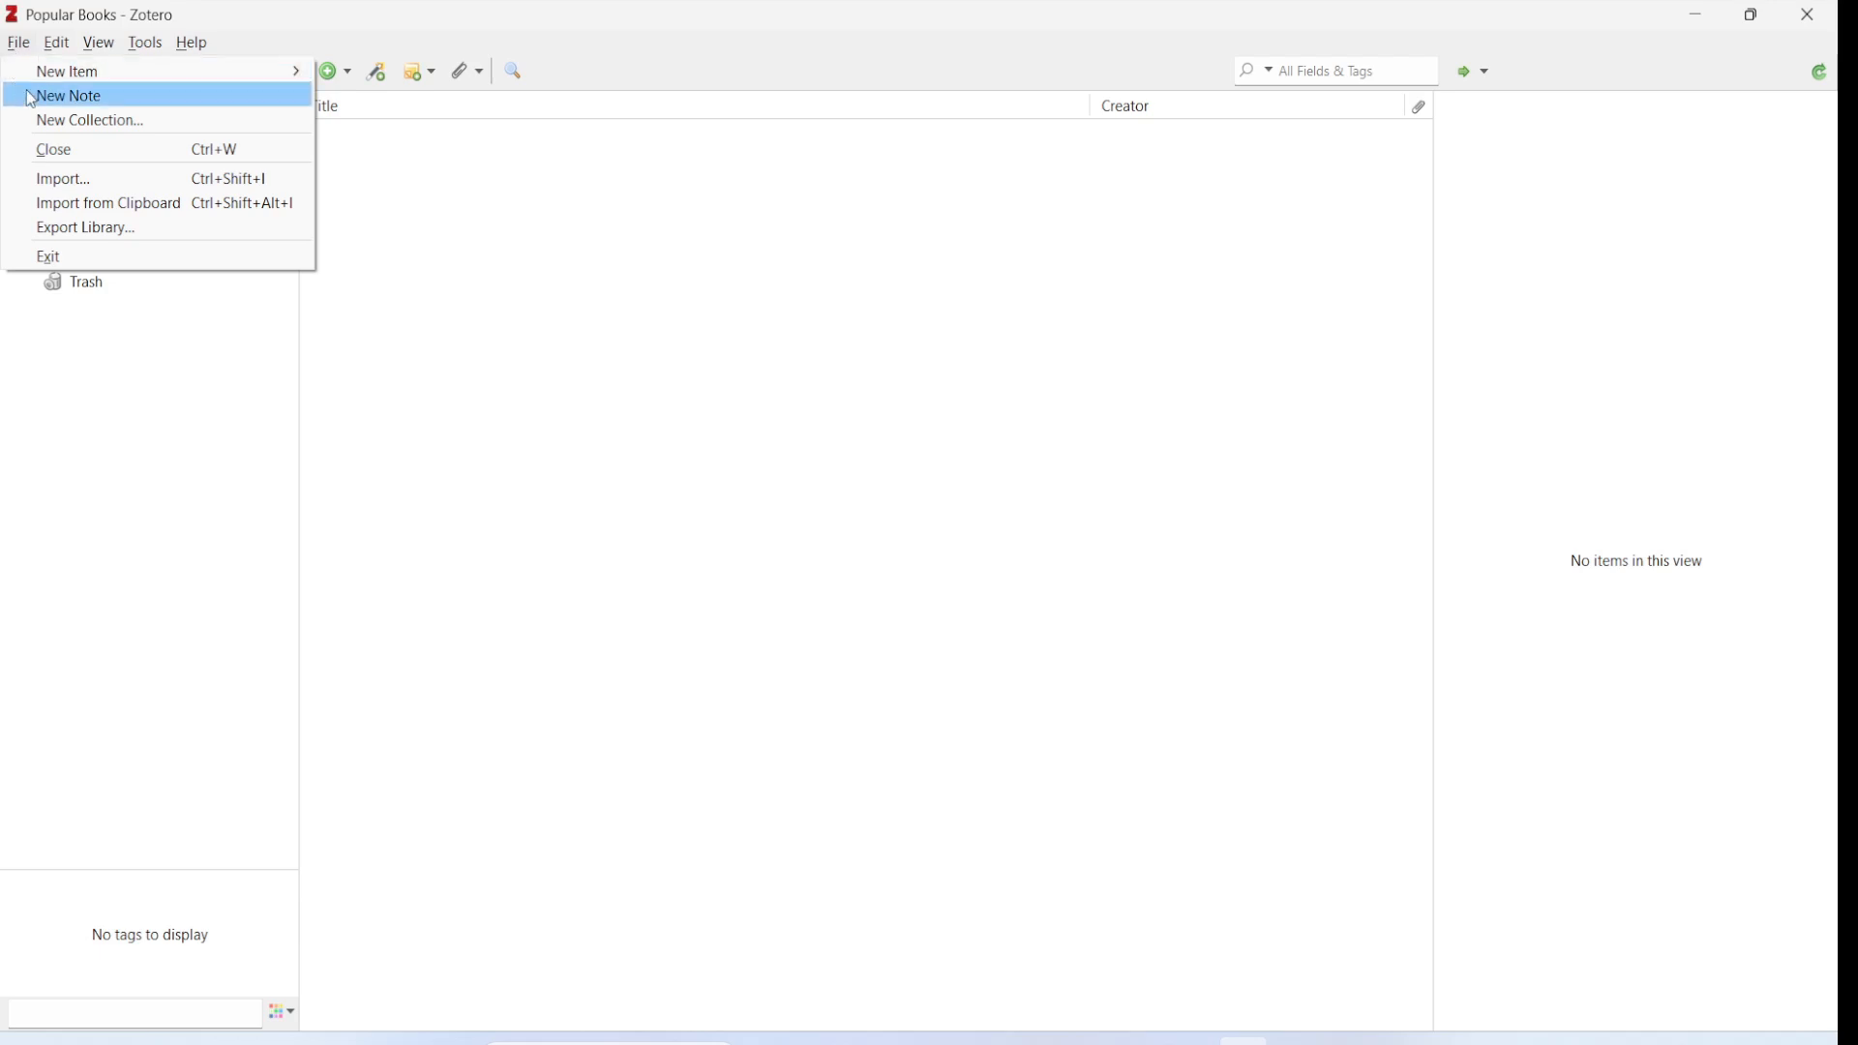
pyautogui.click(55, 180)
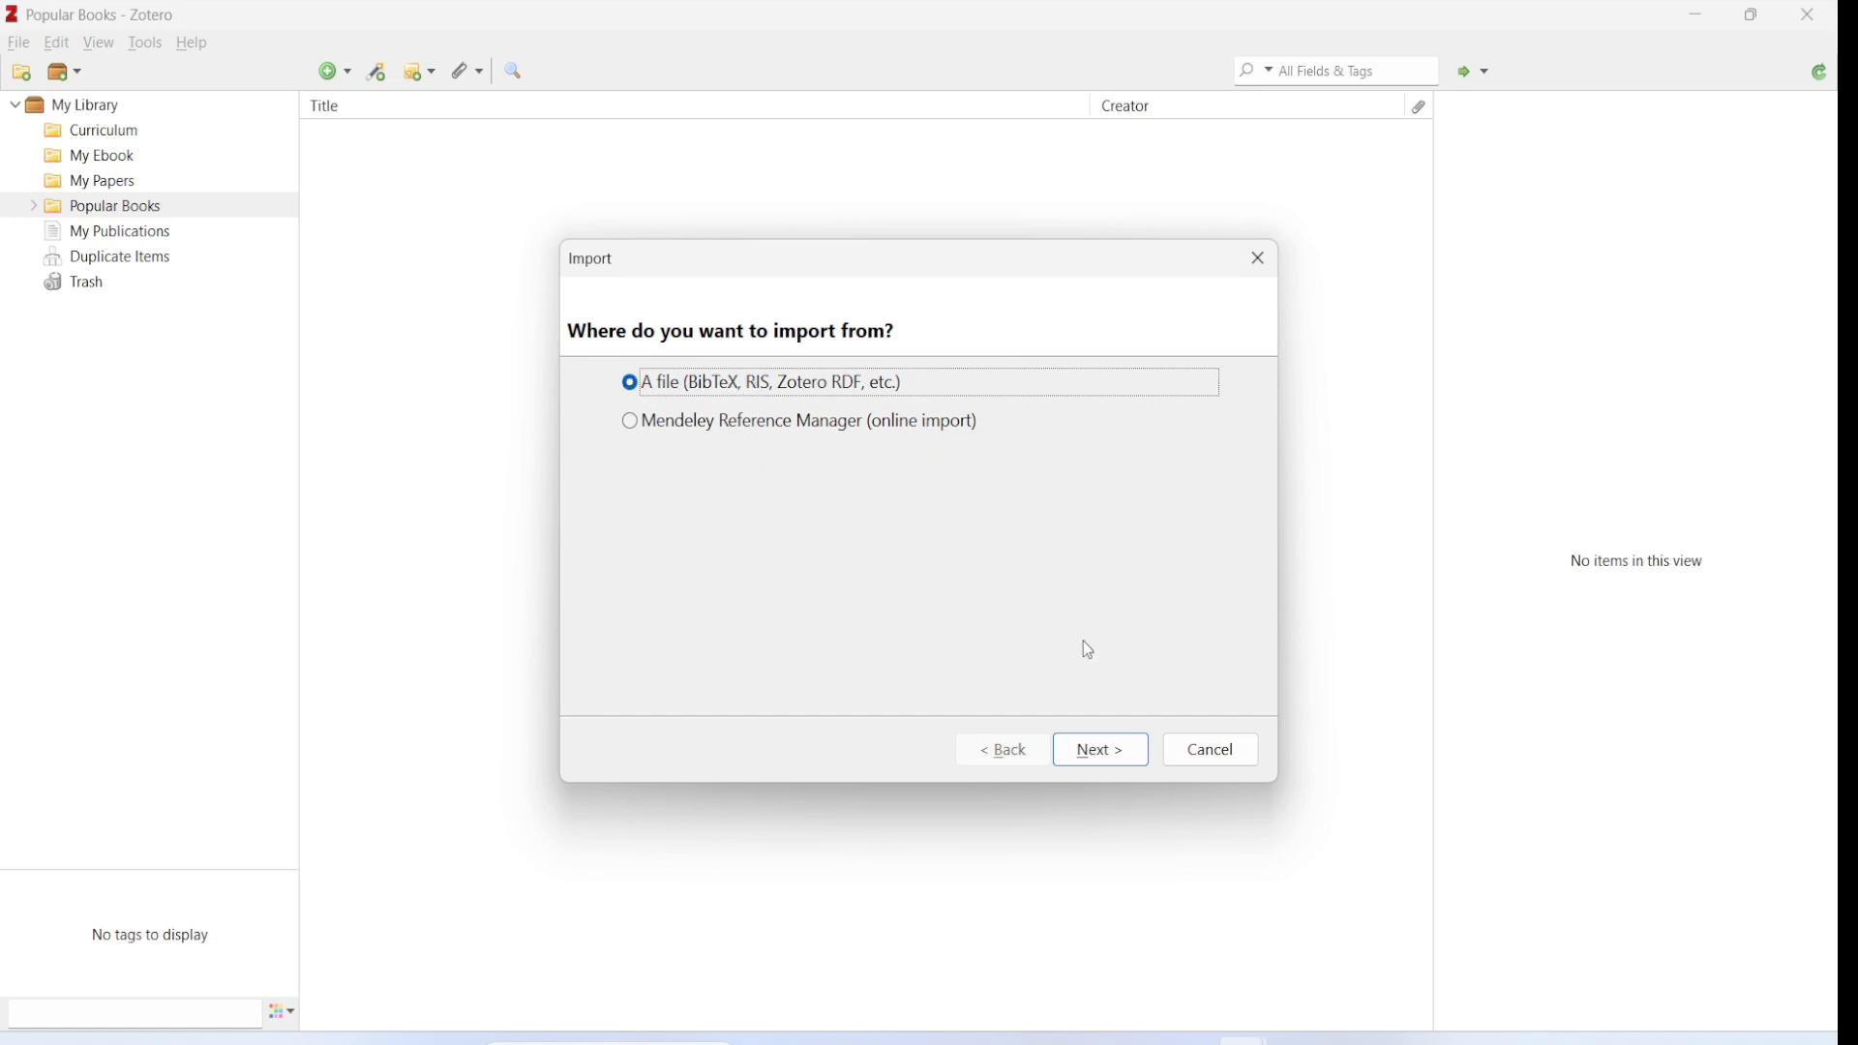
pyautogui.click(1103, 750)
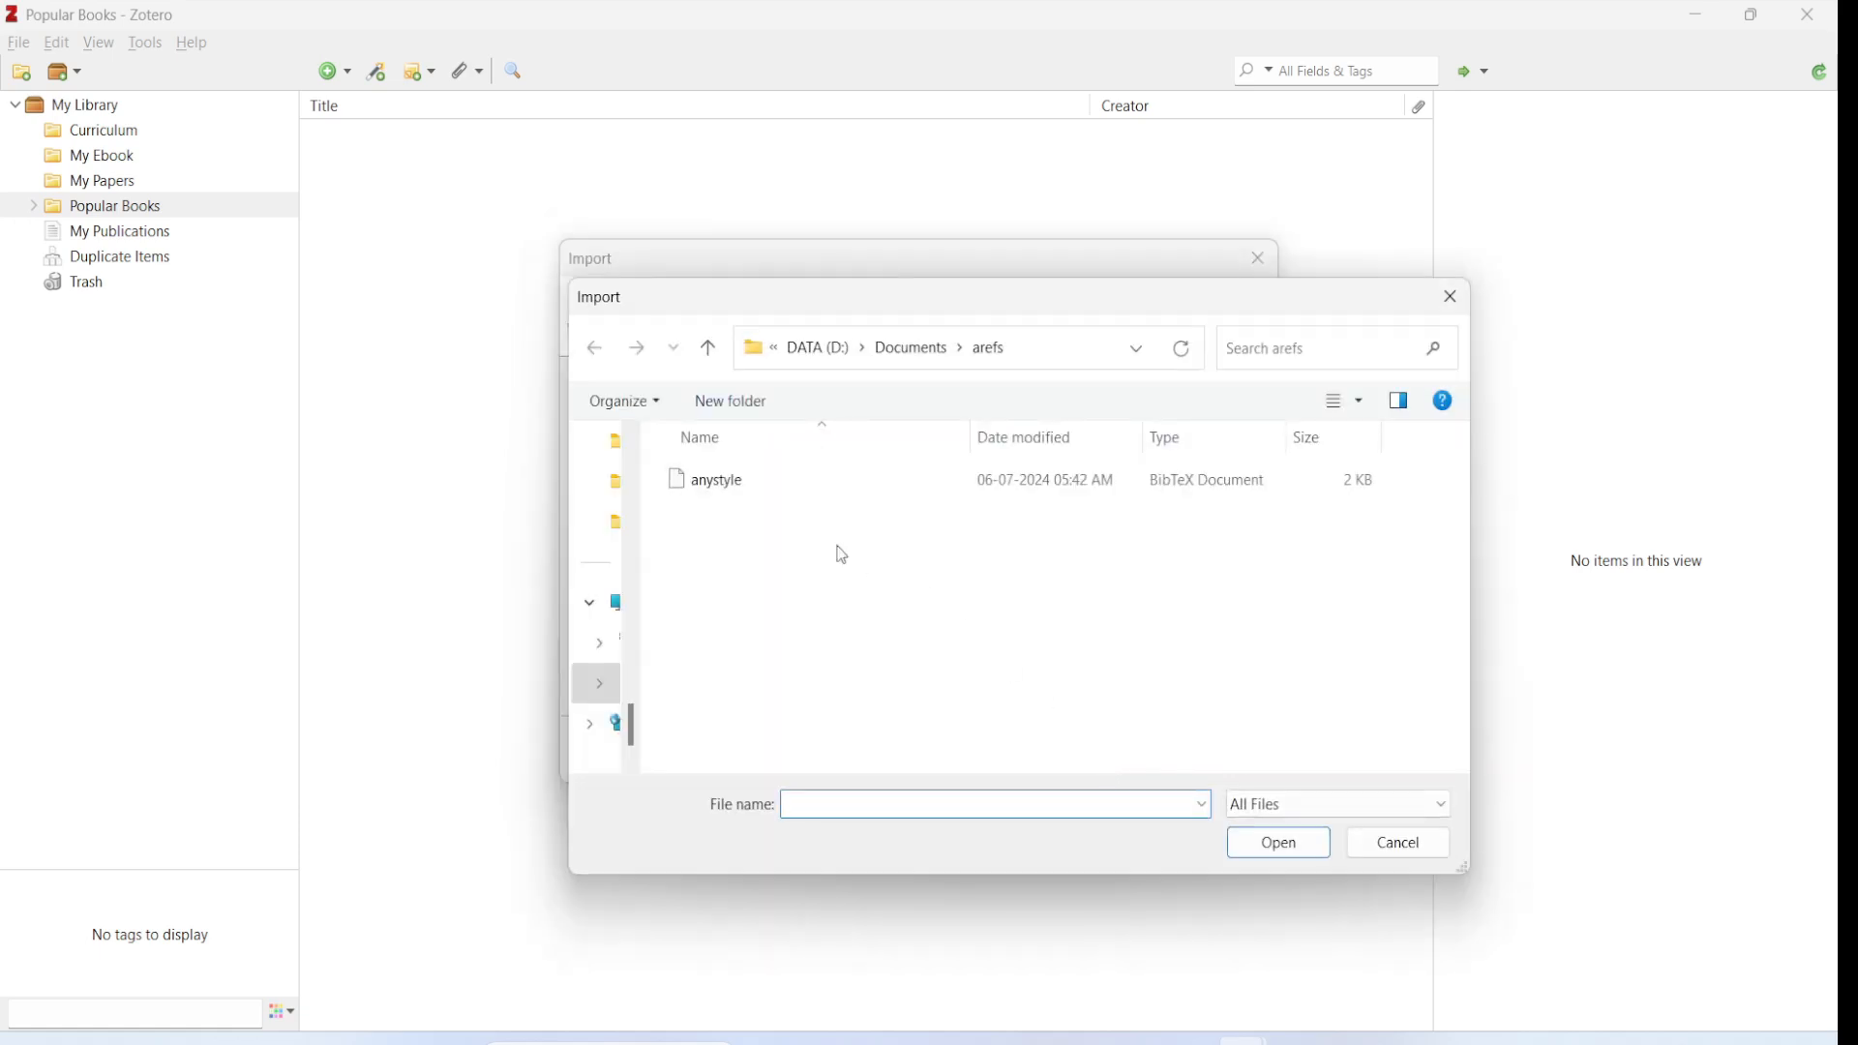
pyautogui.click(726, 484)
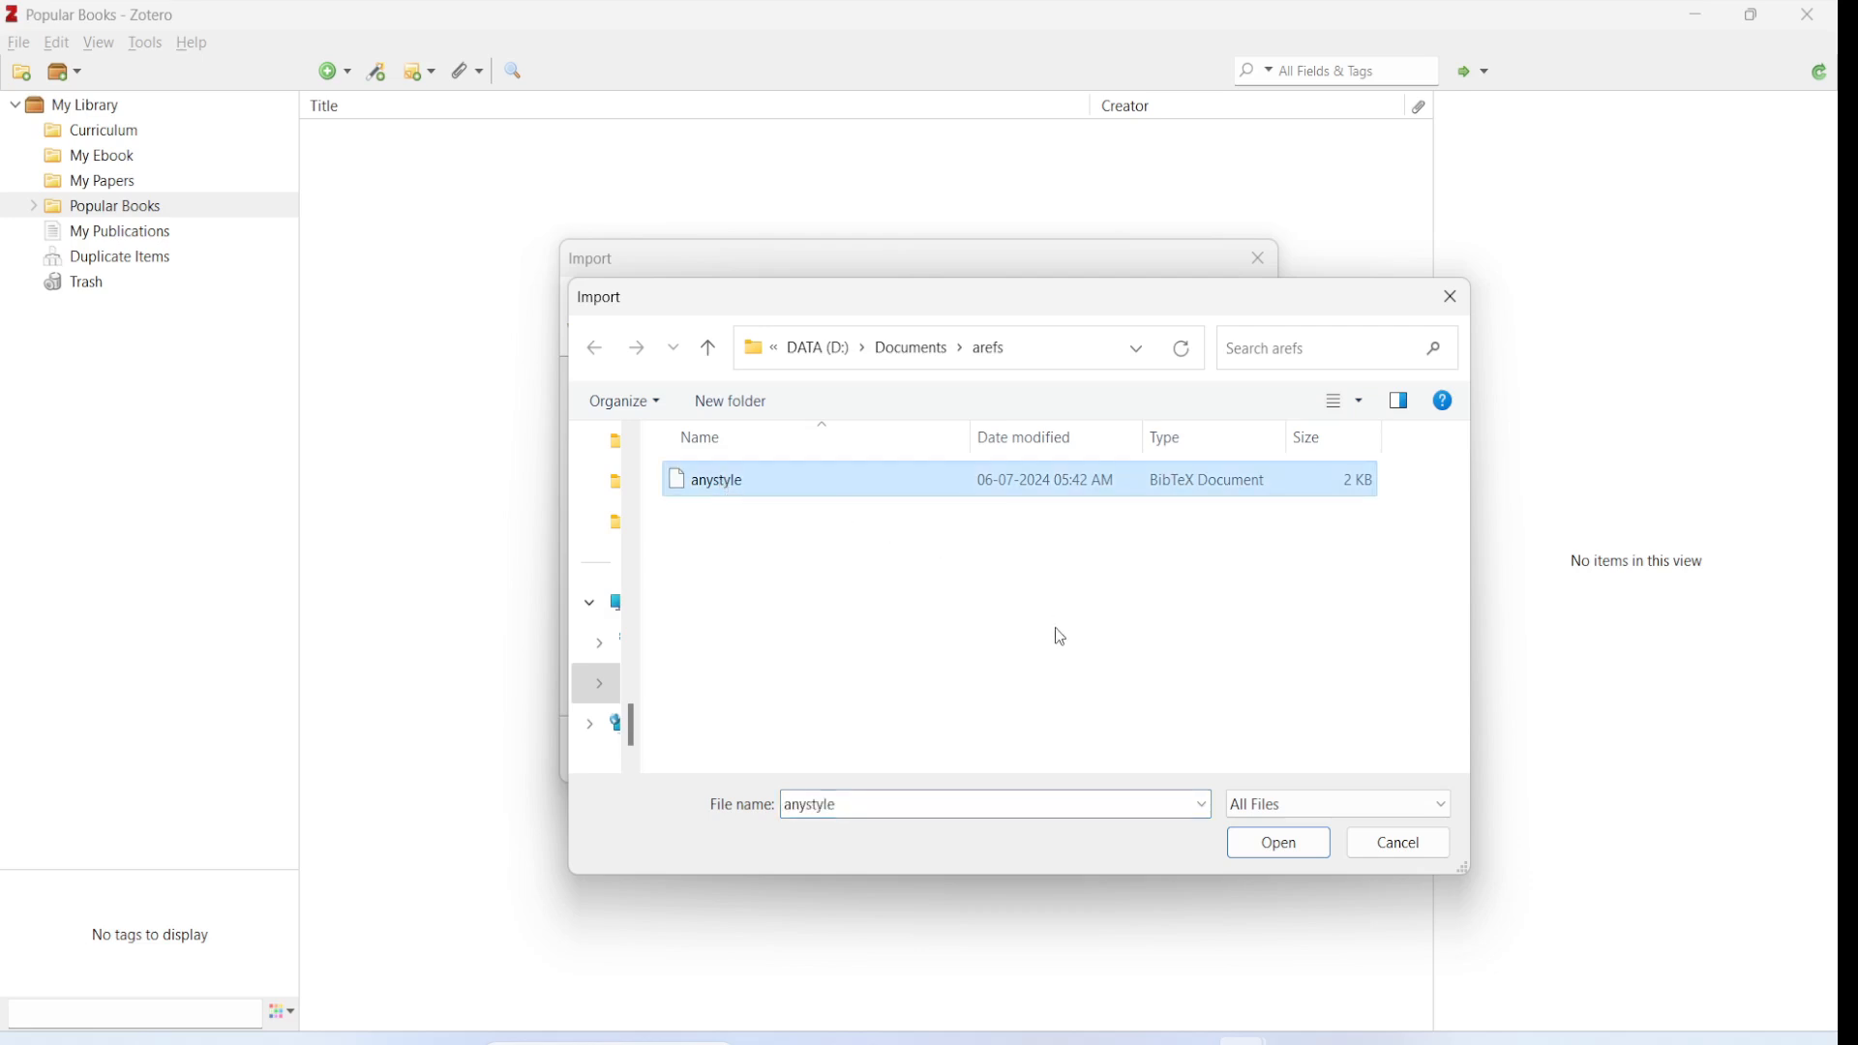
pyautogui.click(1278, 844)
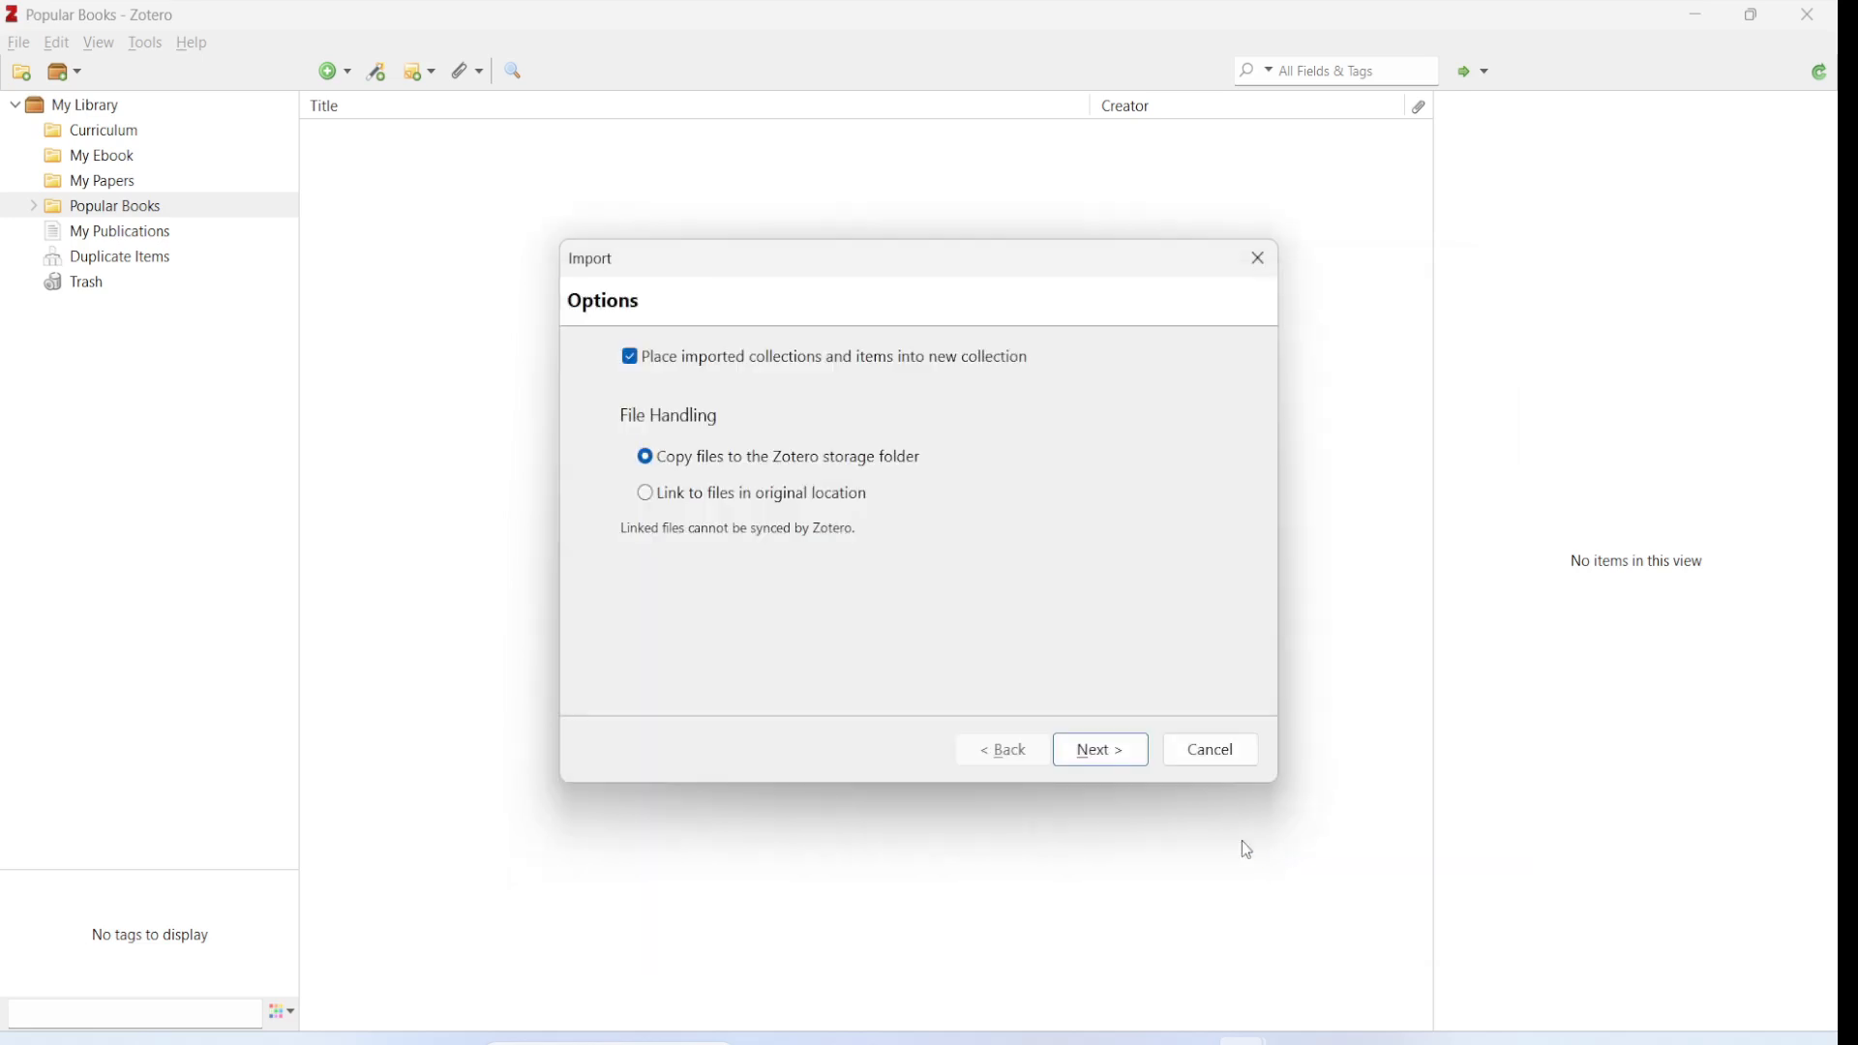
pyautogui.click(1103, 751)
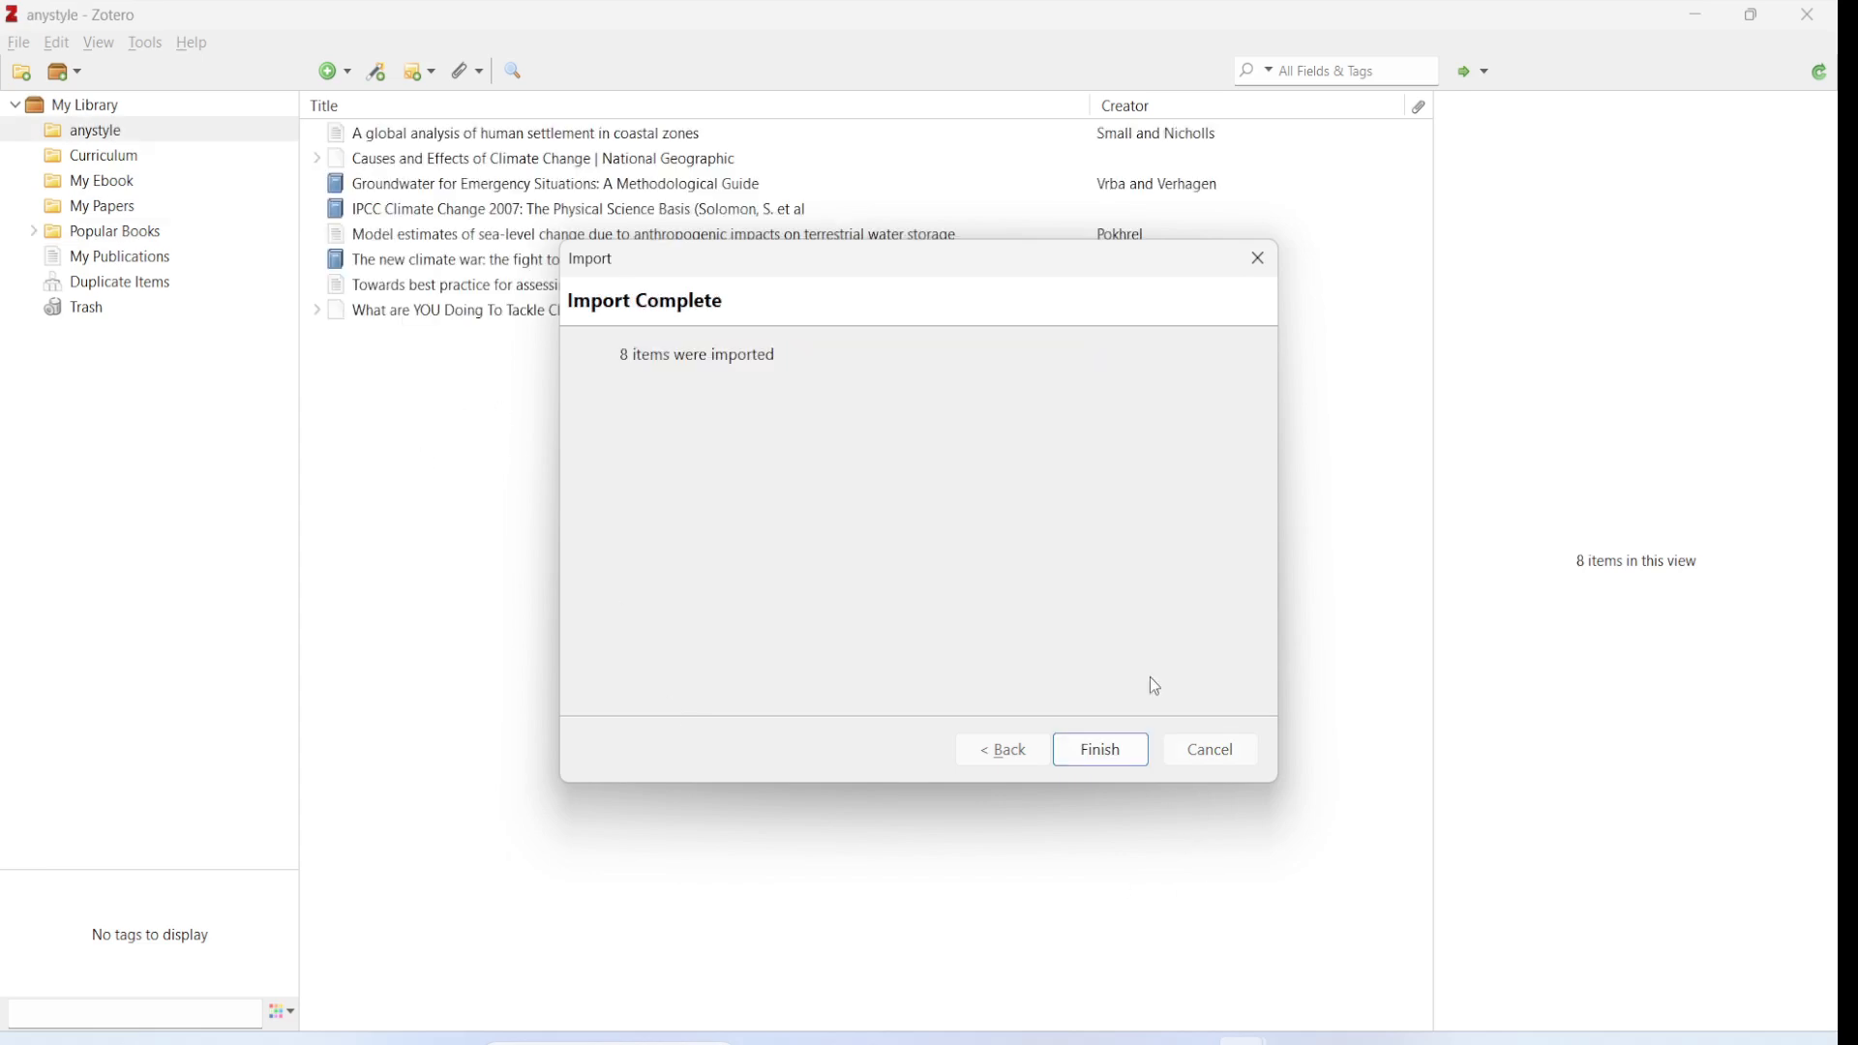
pyautogui.click(1209, 757)
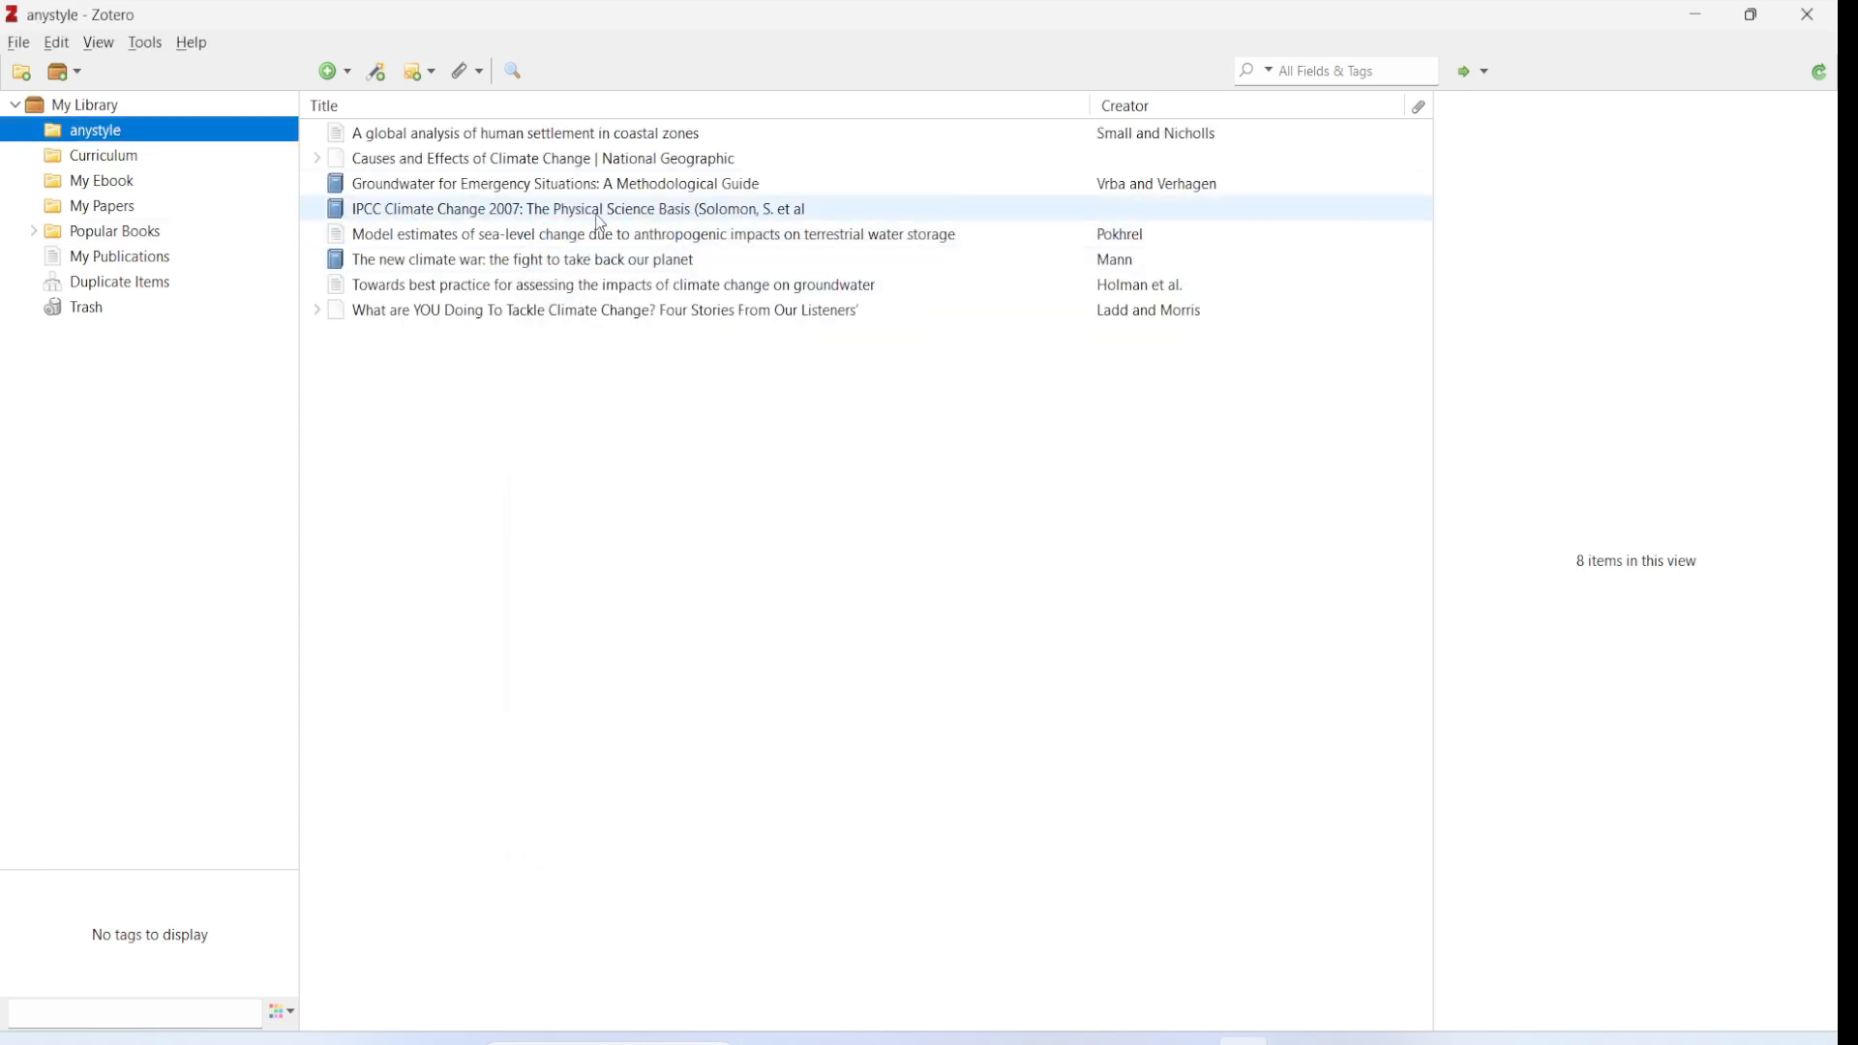
# Examine the bibliographic details of several imported references in the anystyle collection, including the National Geographic climate change item.
pyautogui.click(539, 171)
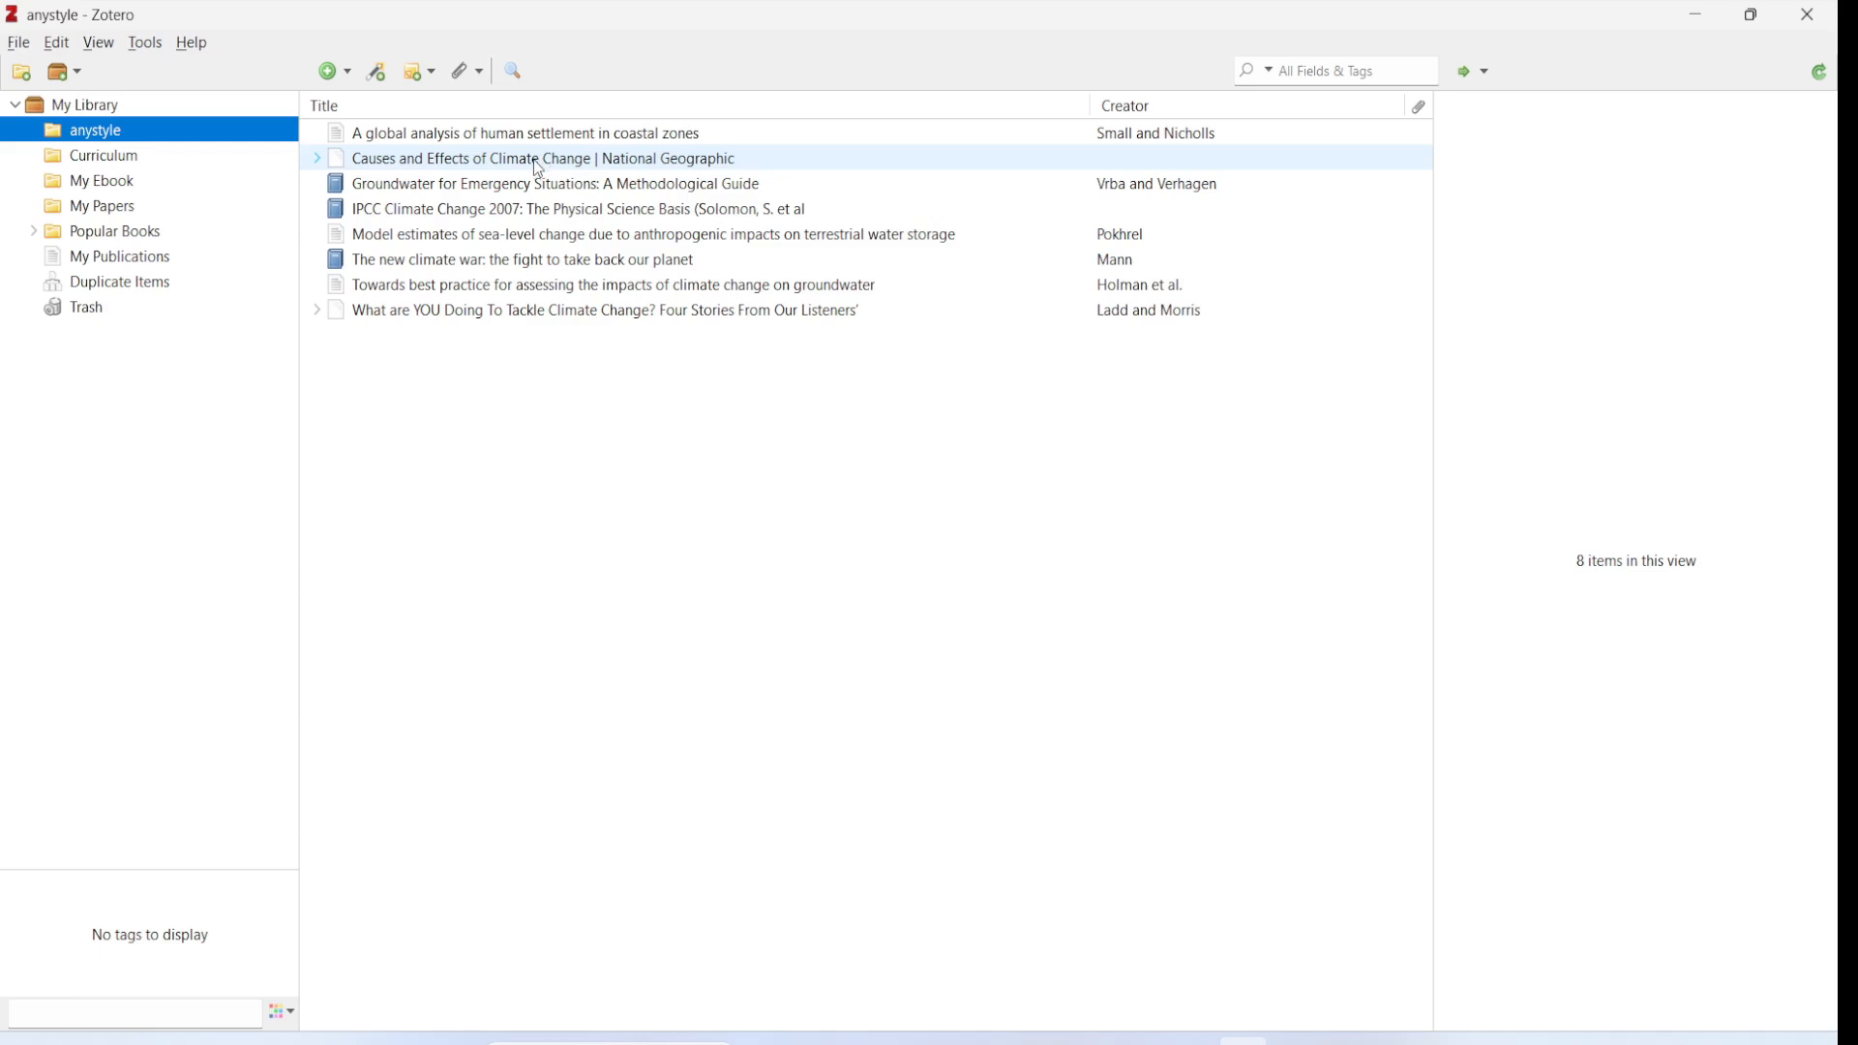
pyautogui.click(539, 169)
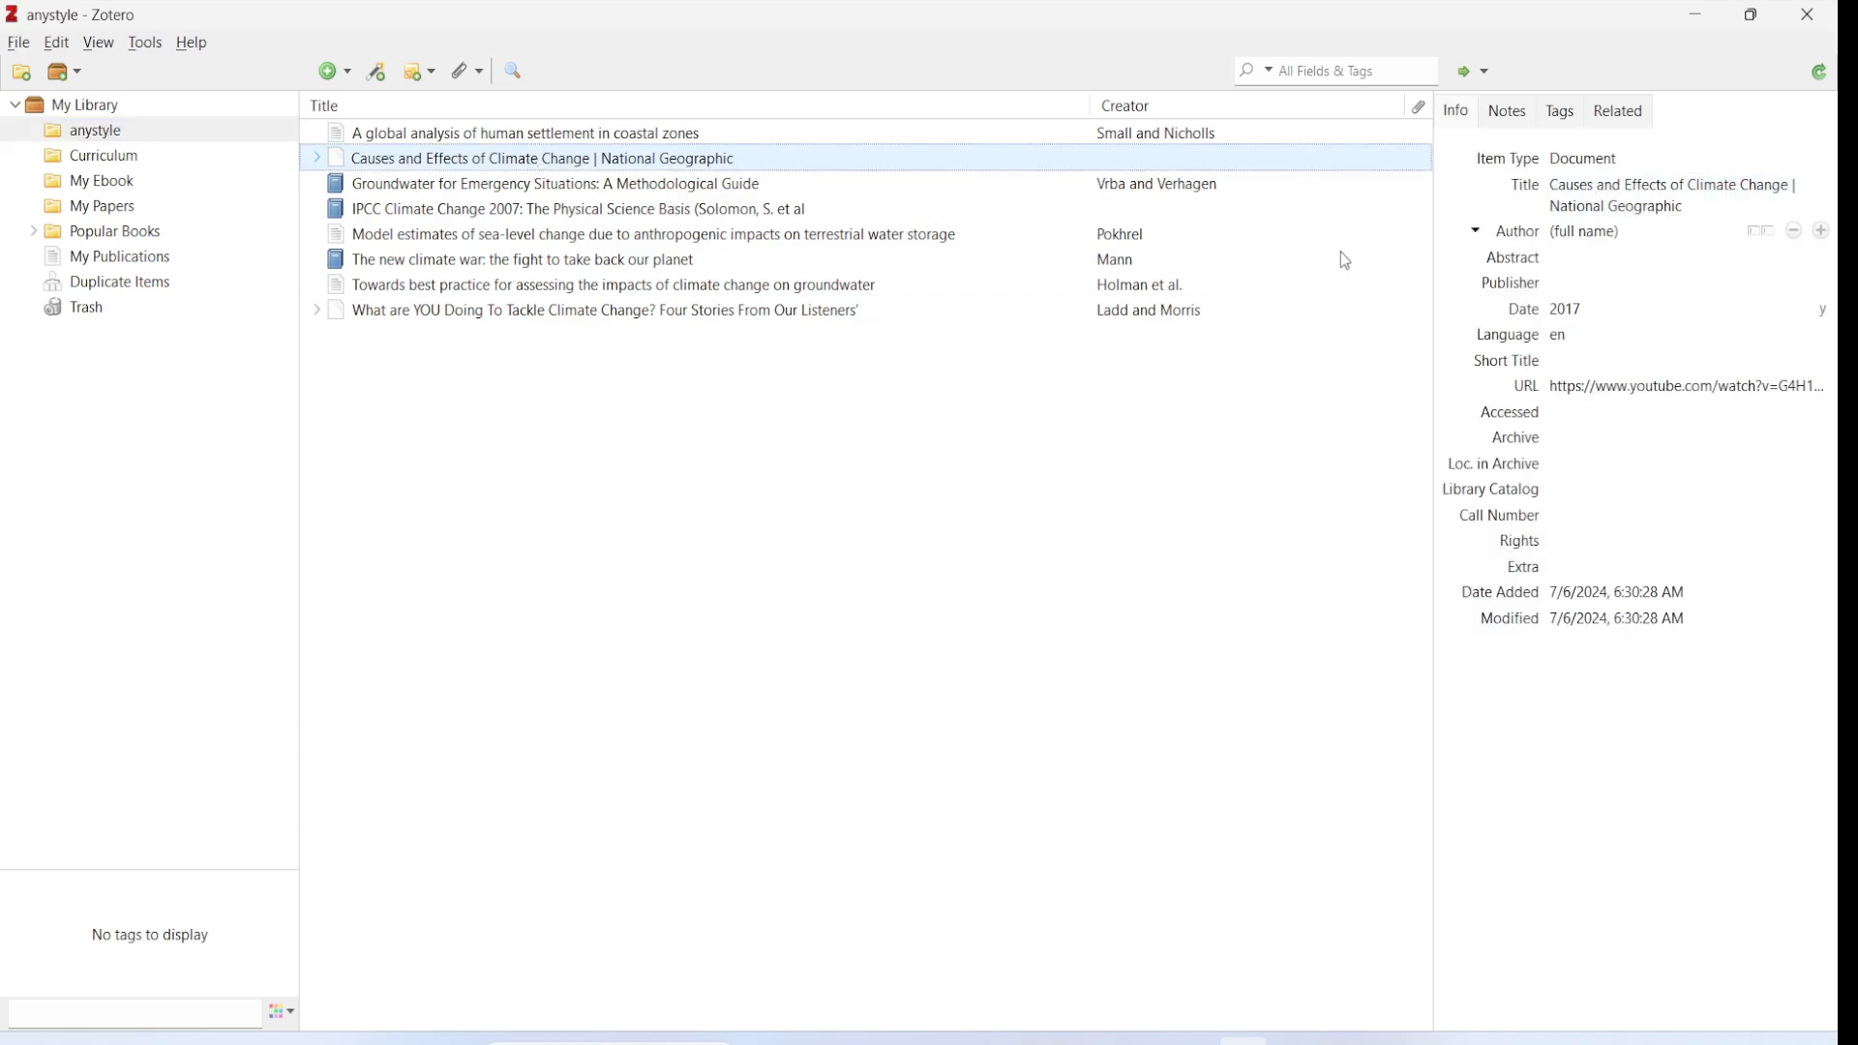
pyautogui.click(1615, 311)
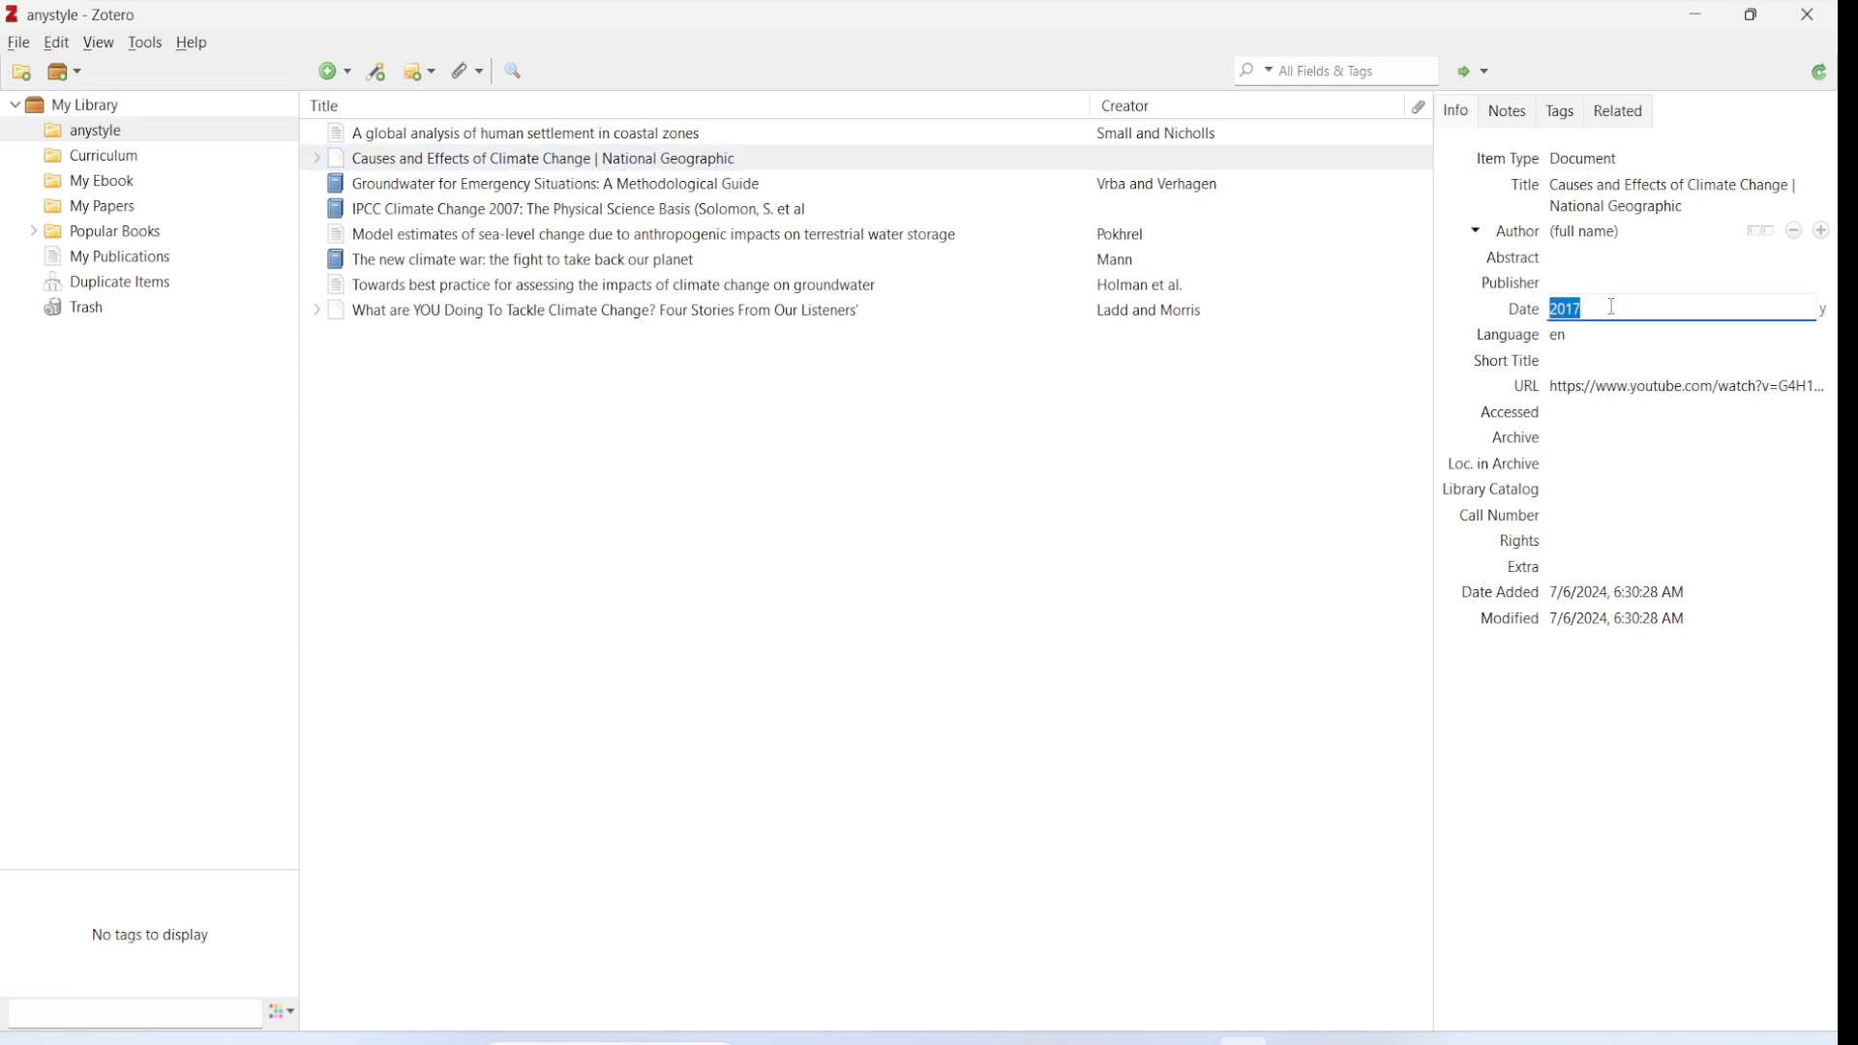
pyautogui.click(1589, 282)
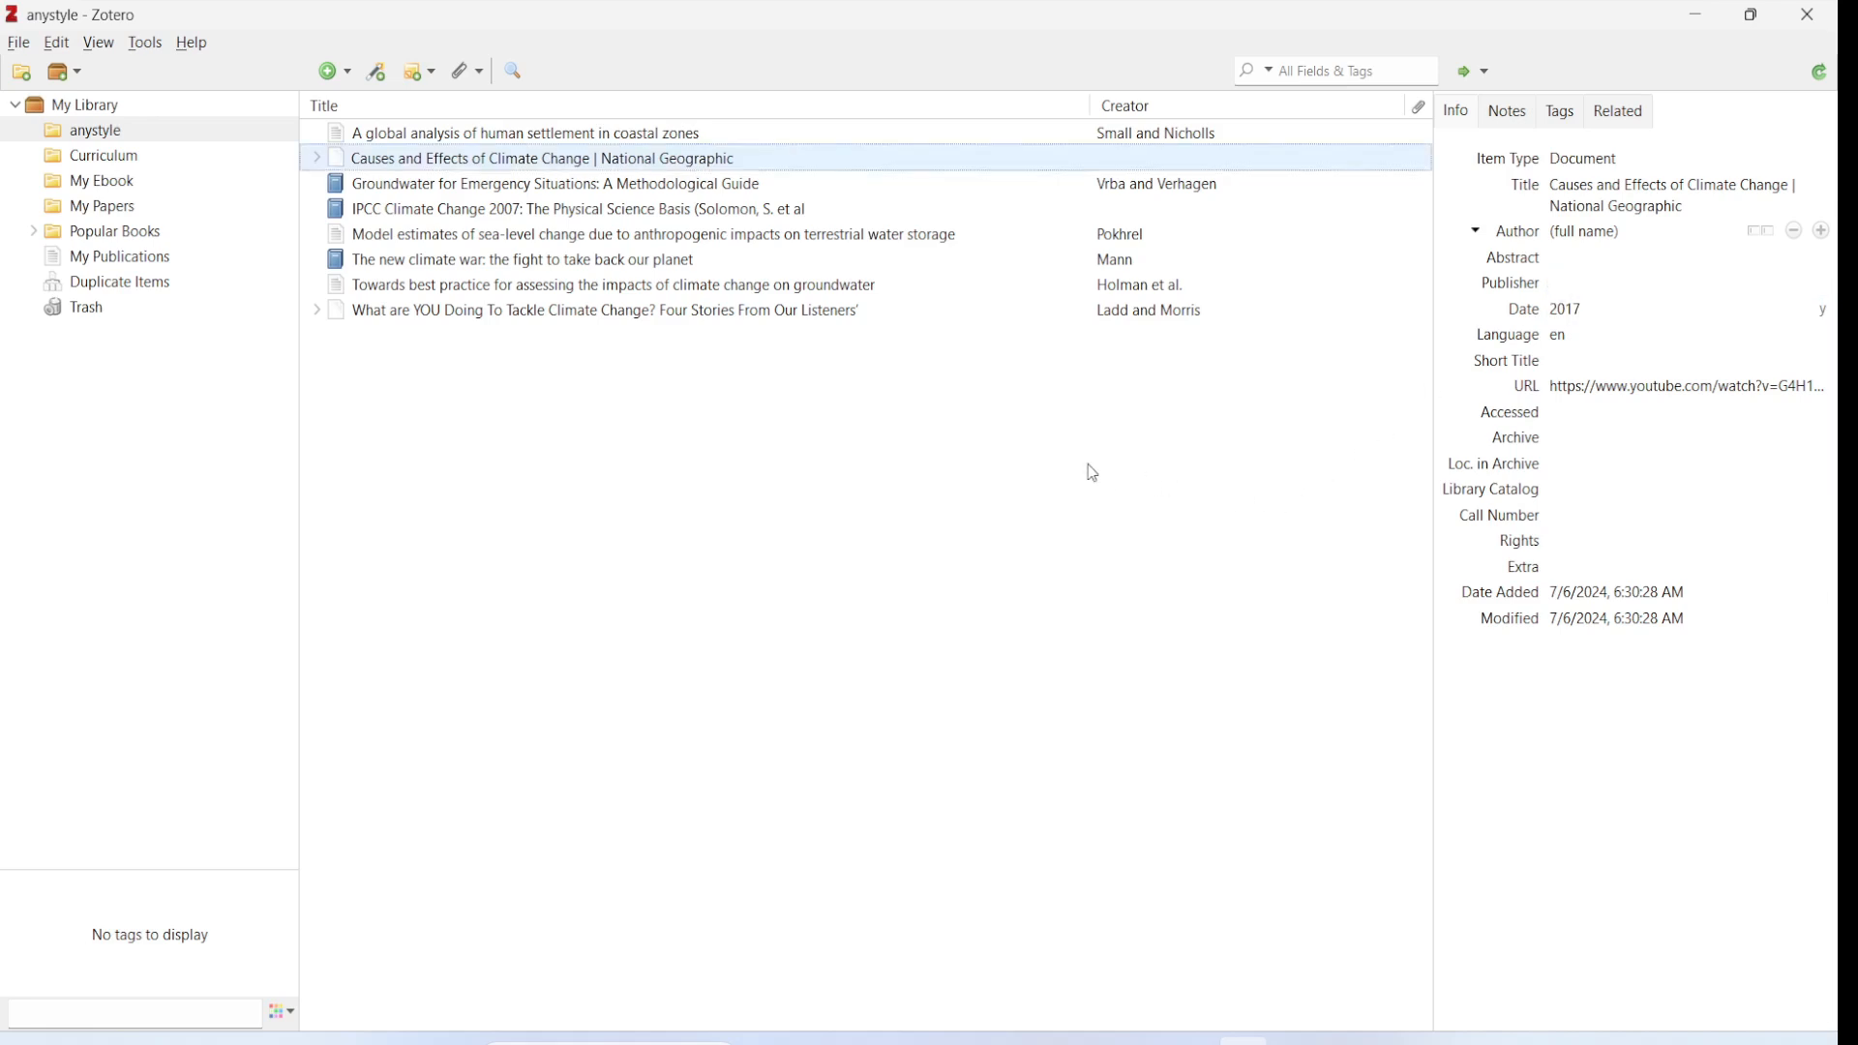
pyautogui.click(454, 290)
pyautogui.click(456, 260)
pyautogui.click(466, 235)
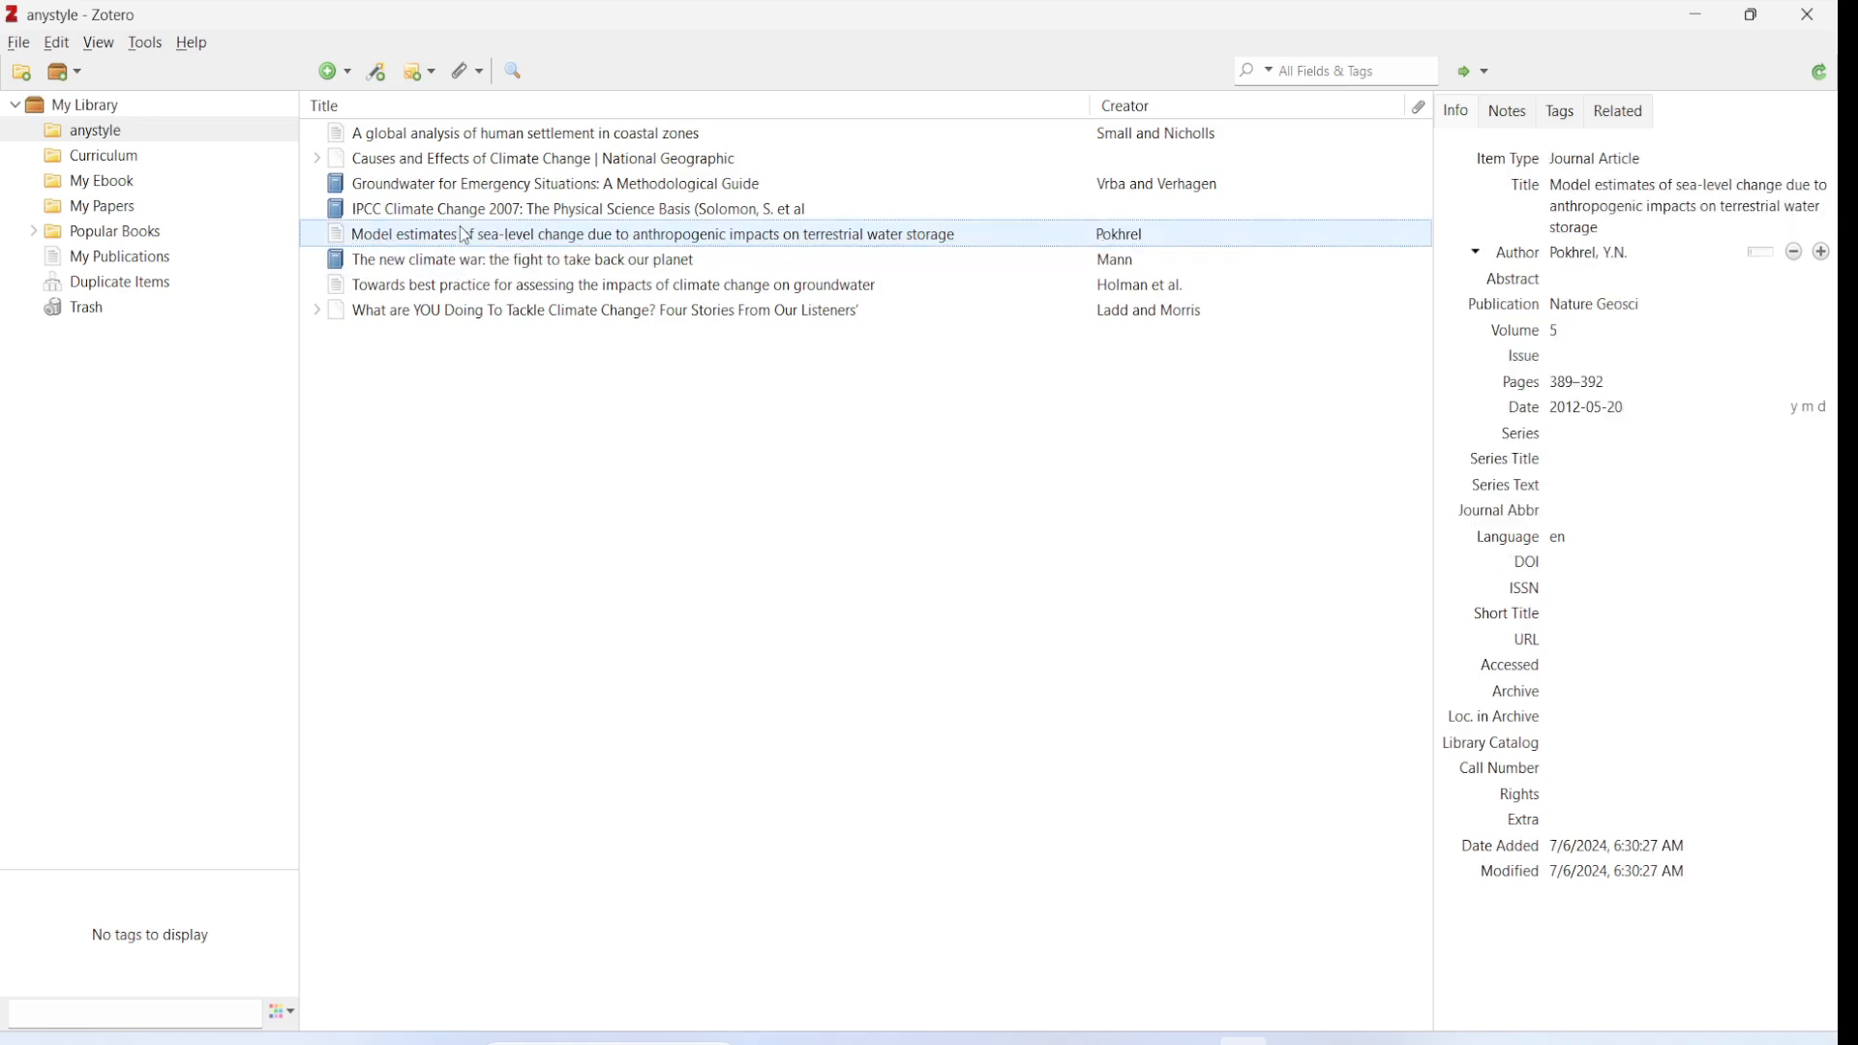
pyautogui.click(476, 210)
pyautogui.click(484, 159)
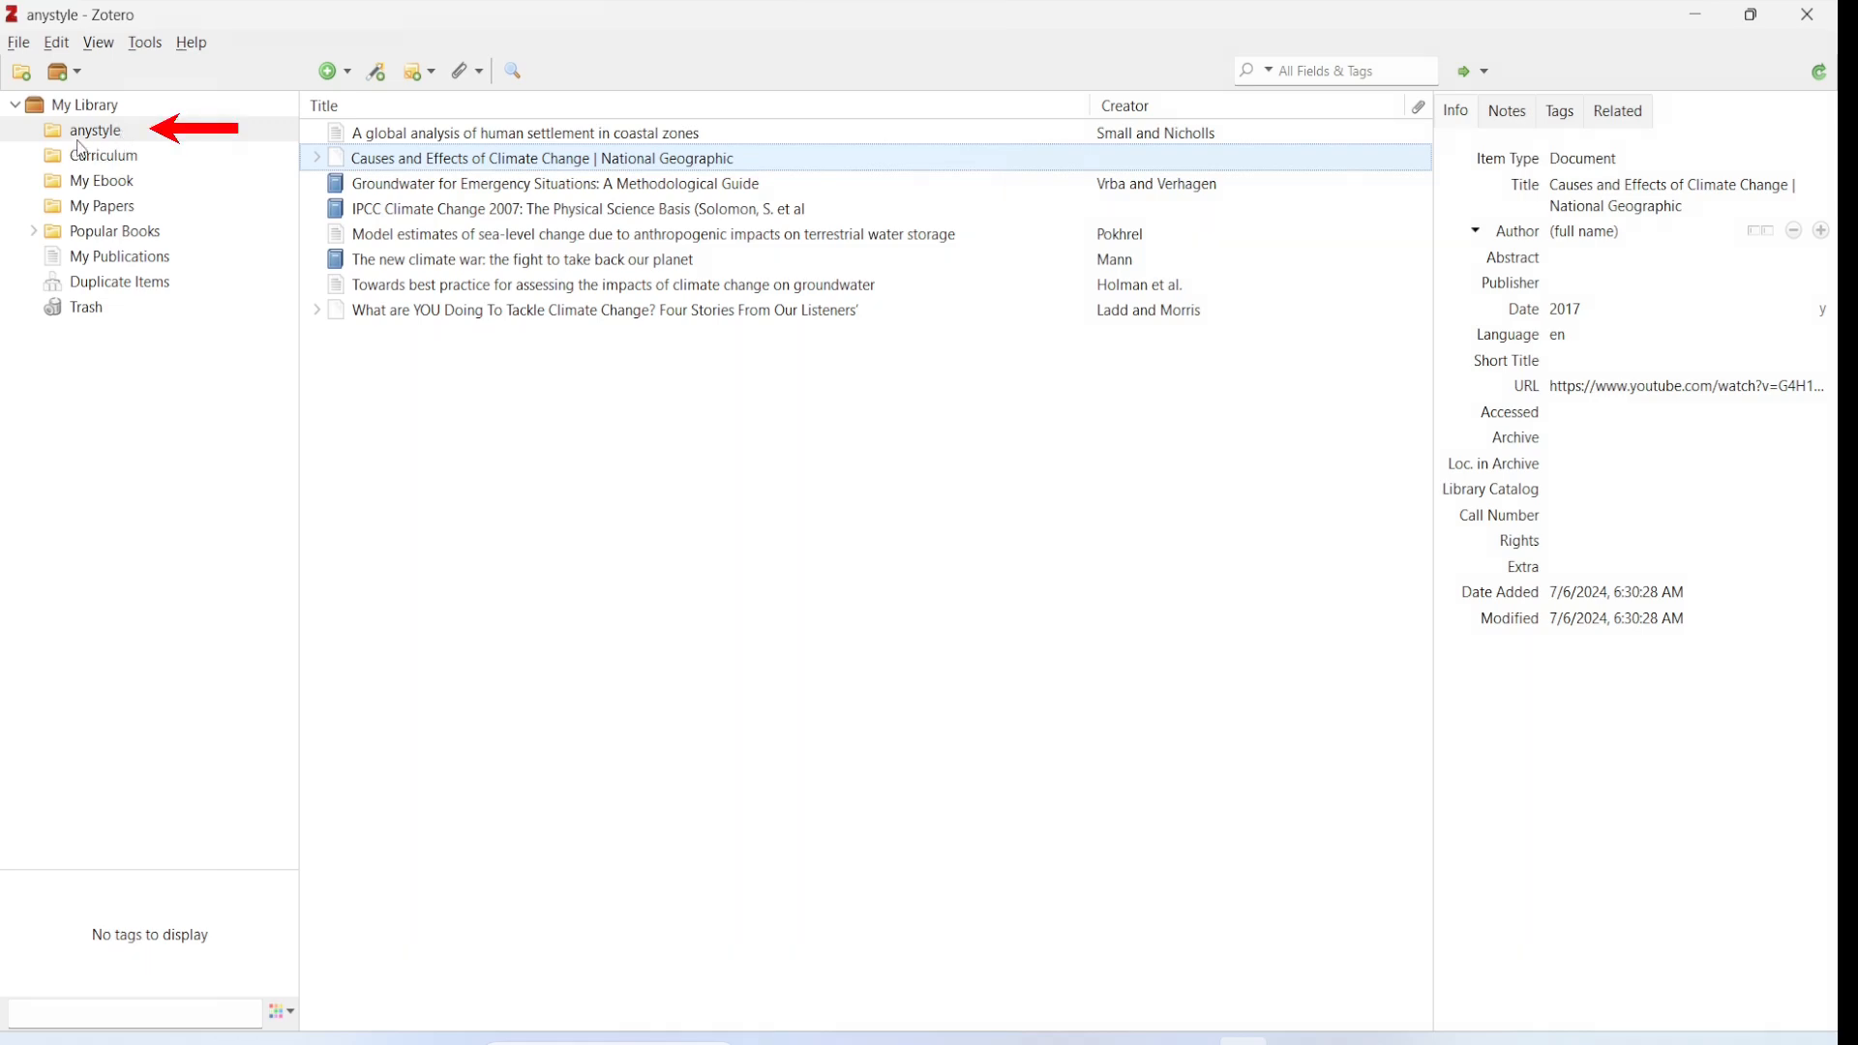
# Rename the anystyle collection to "Climate Change".
pyautogui.rightClick(147, 138)
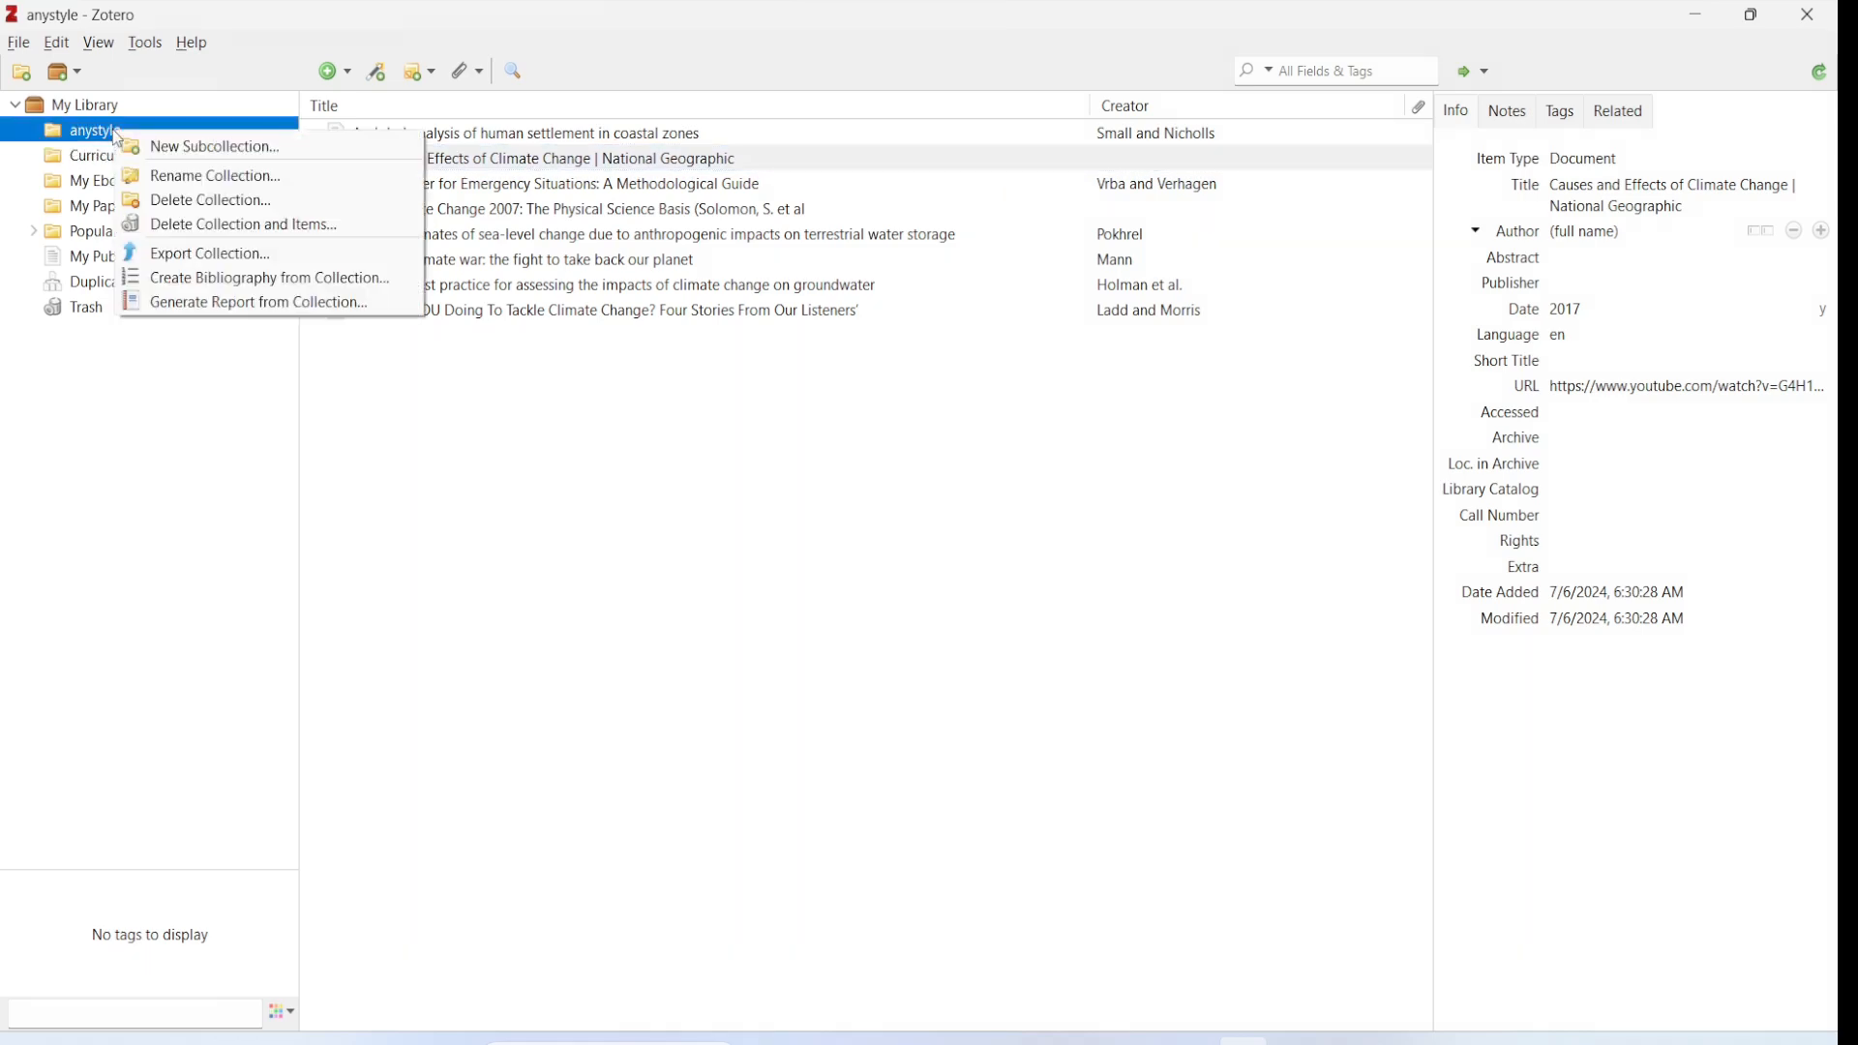
pyautogui.click(211, 183)
pyautogui.write('Climate Change')
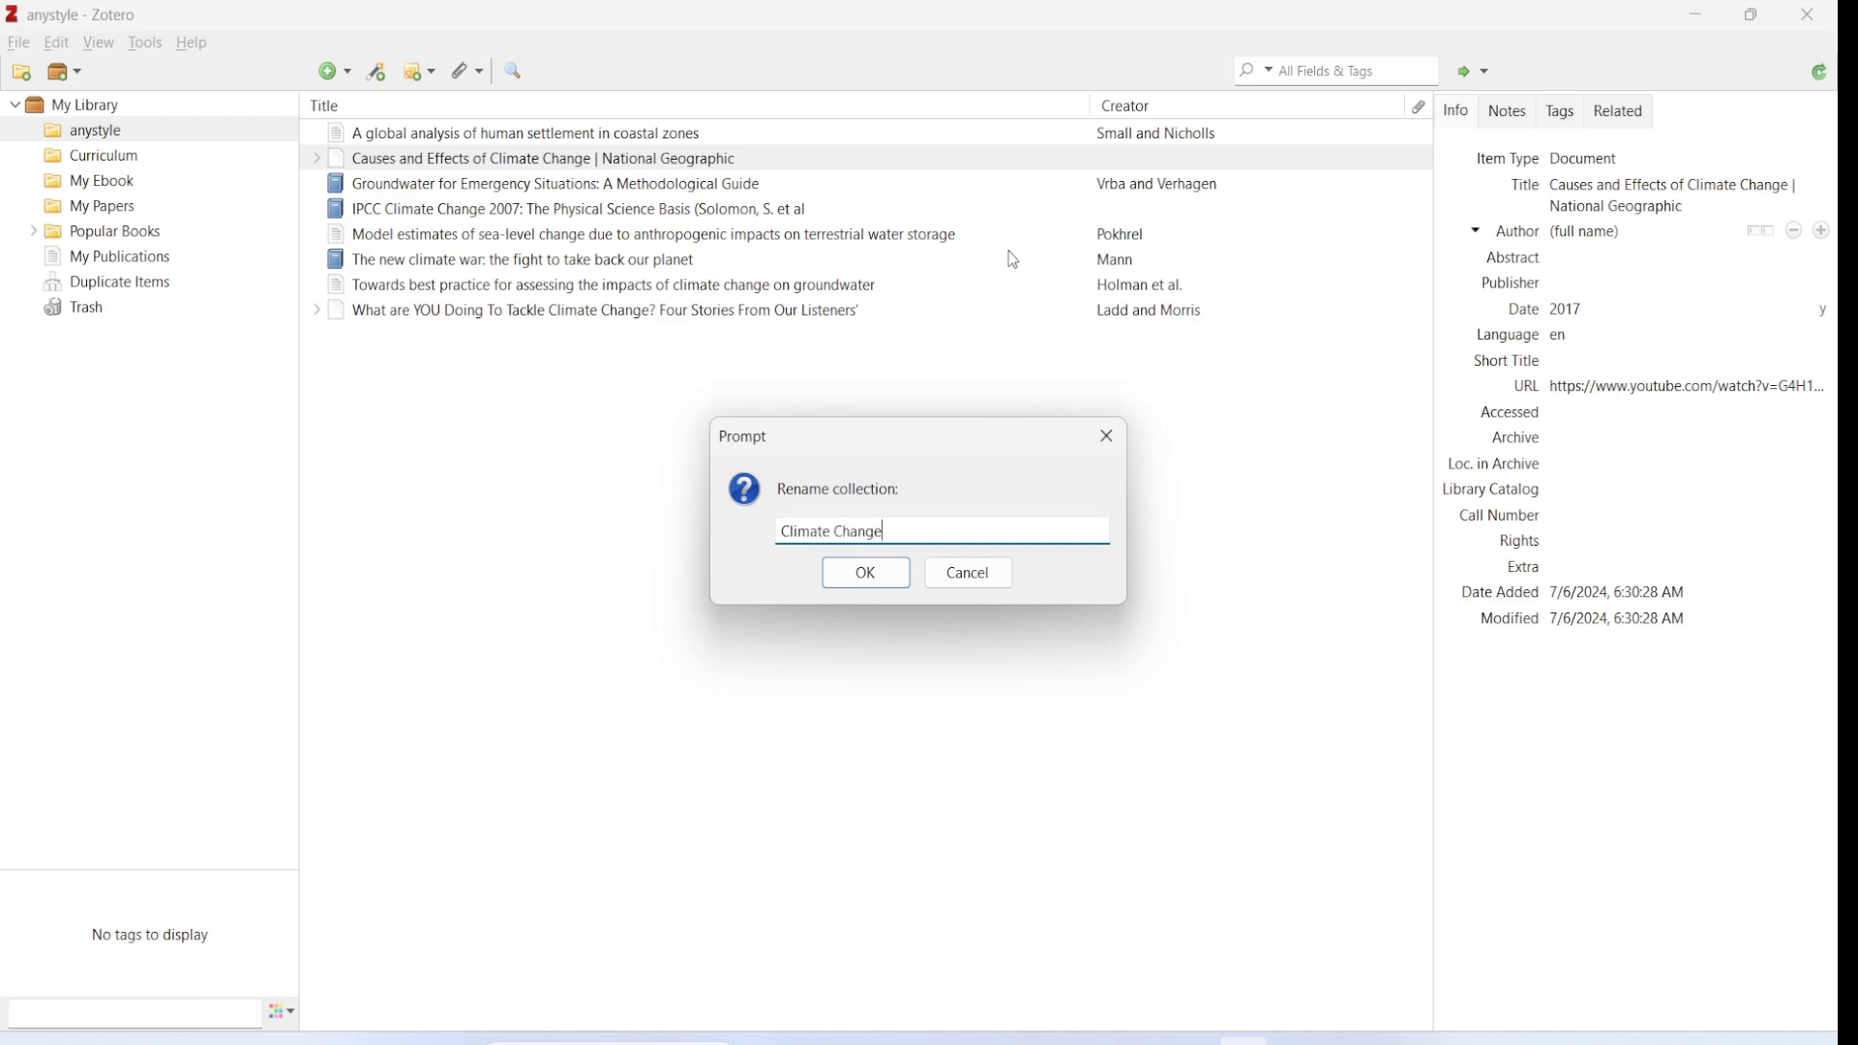
pyautogui.press('Return')
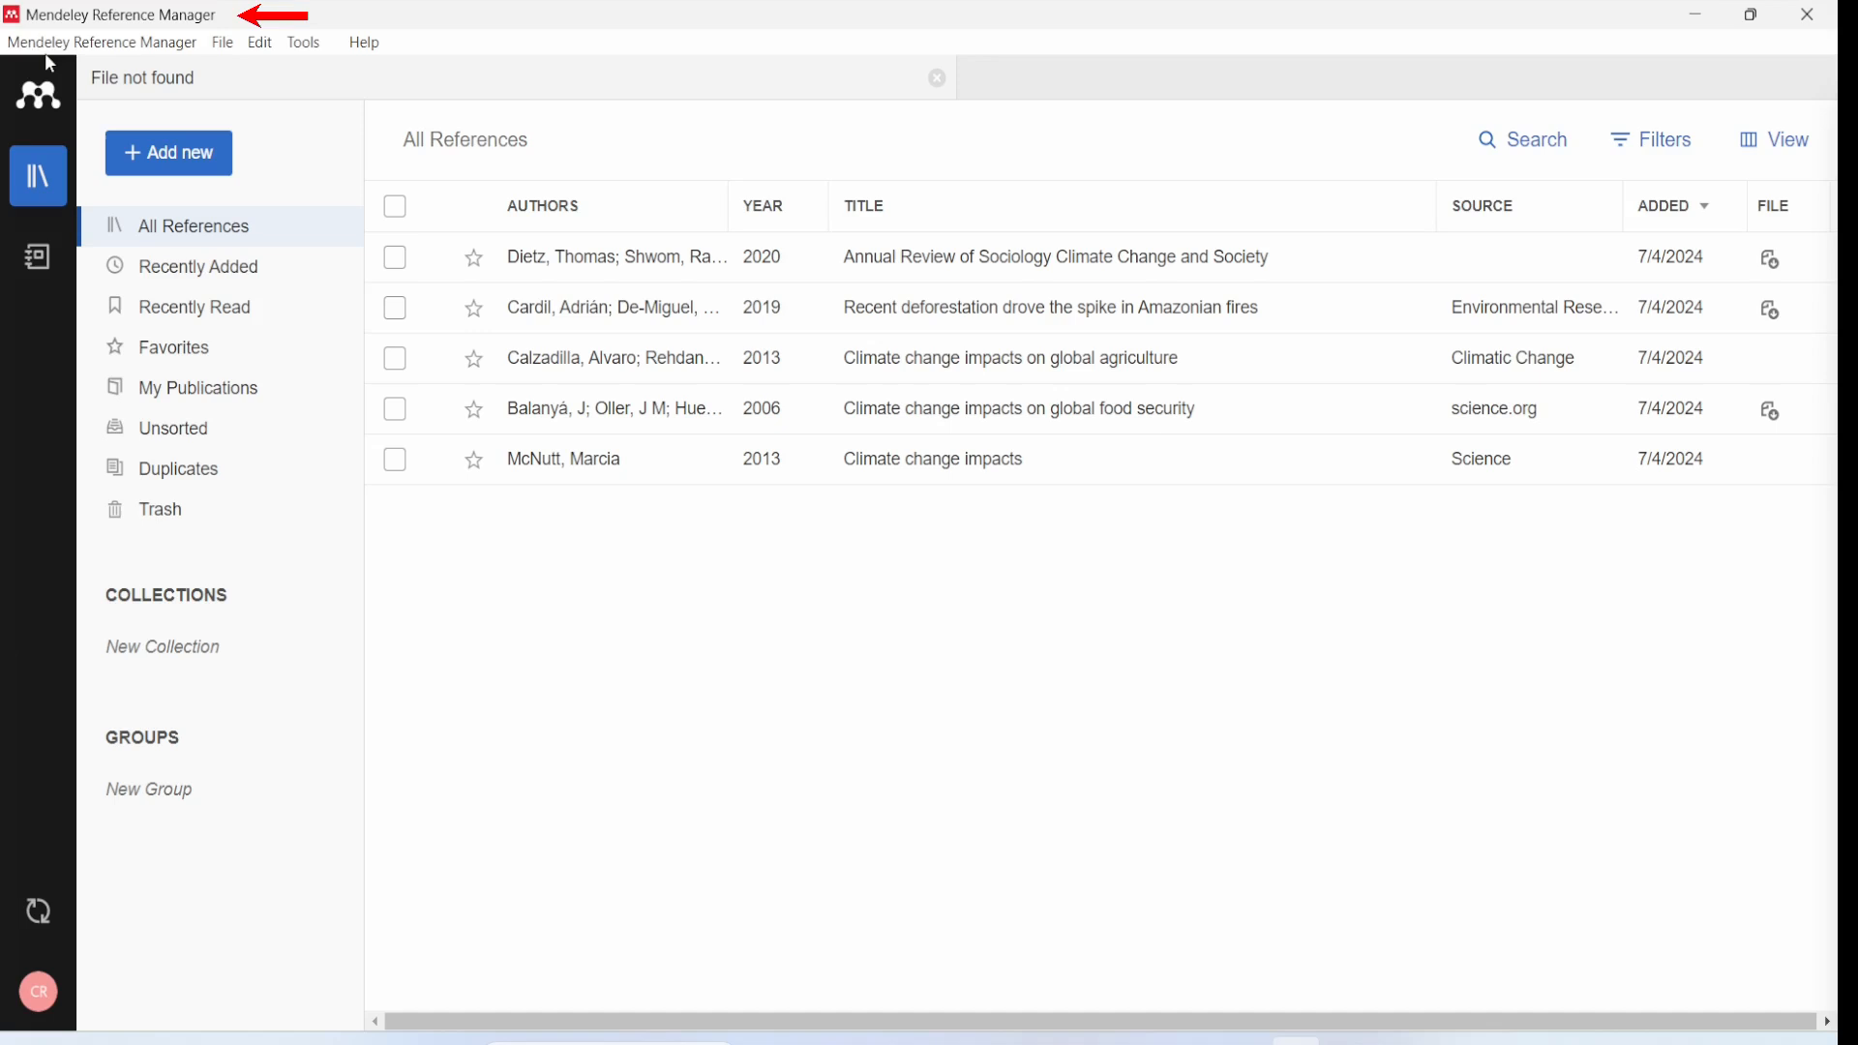
# Import the anystyle BibTeX file as a library in Mendeley Reference Manager and dismiss the upload notification.
pyautogui.click(193, 171)
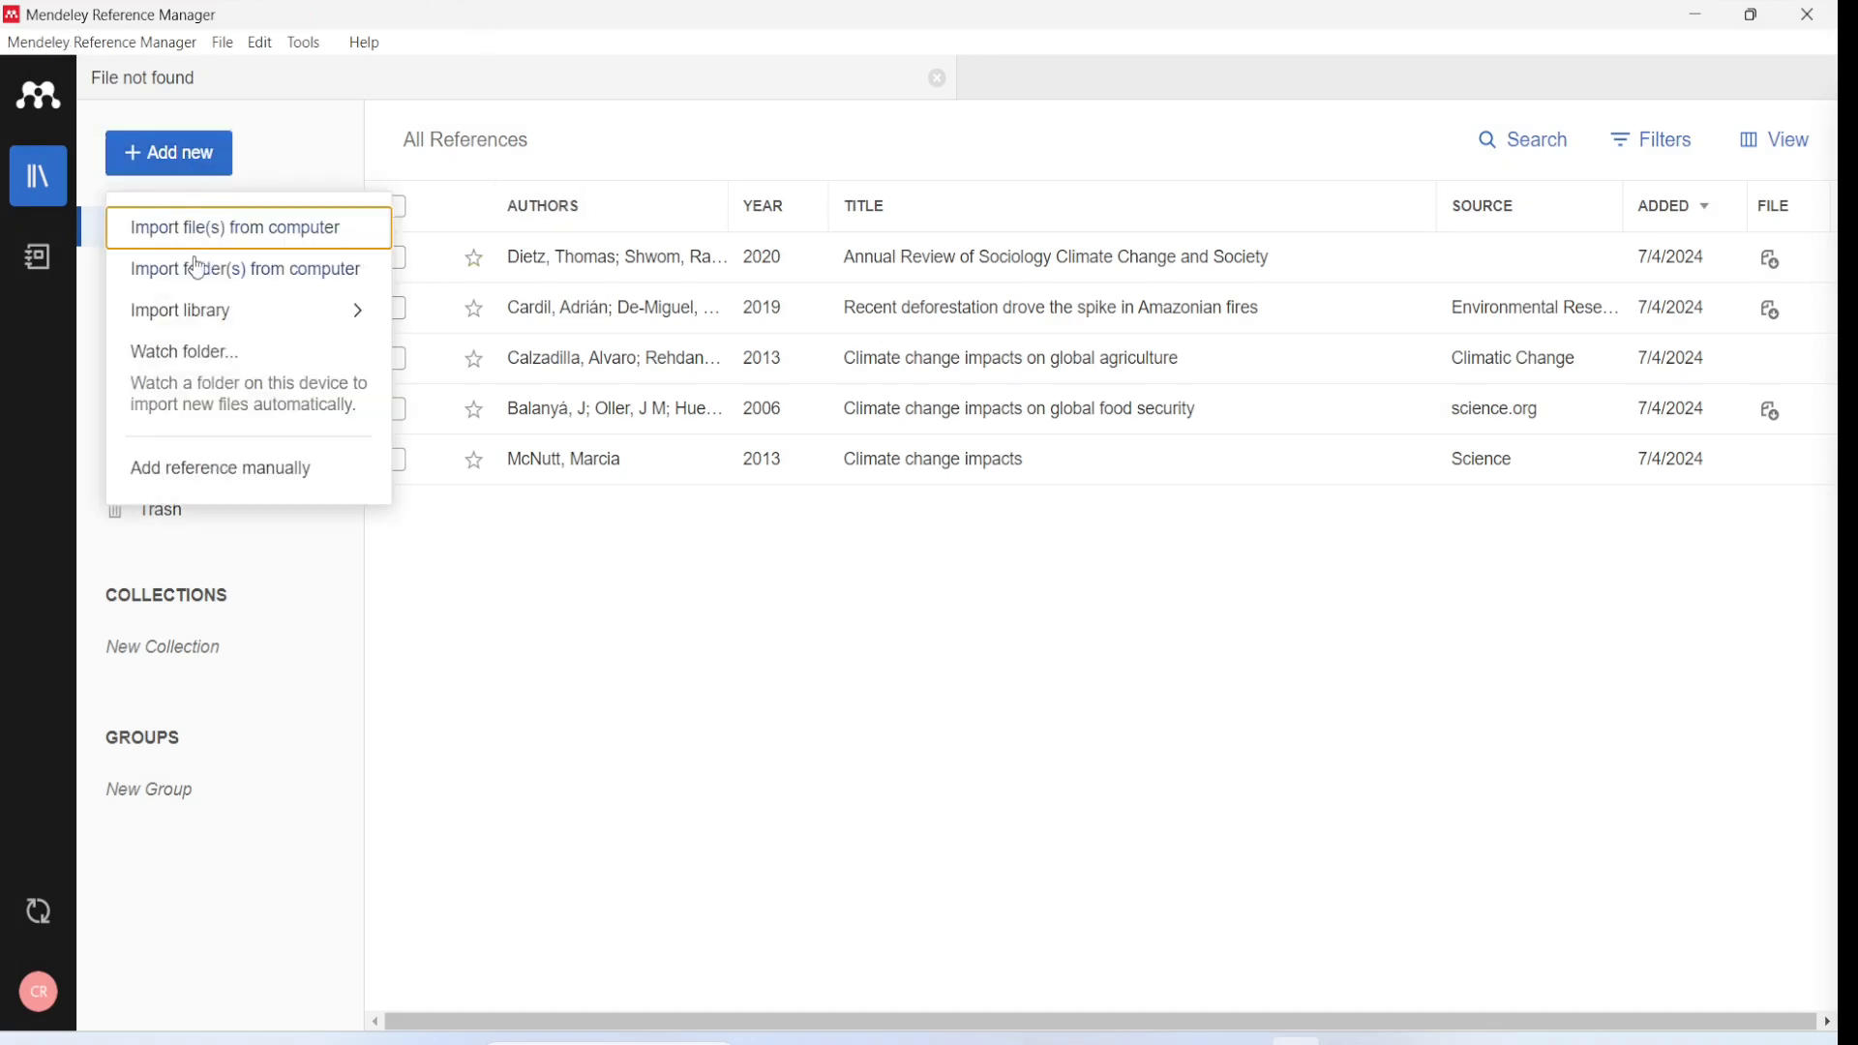
pyautogui.moveTo(186, 322)
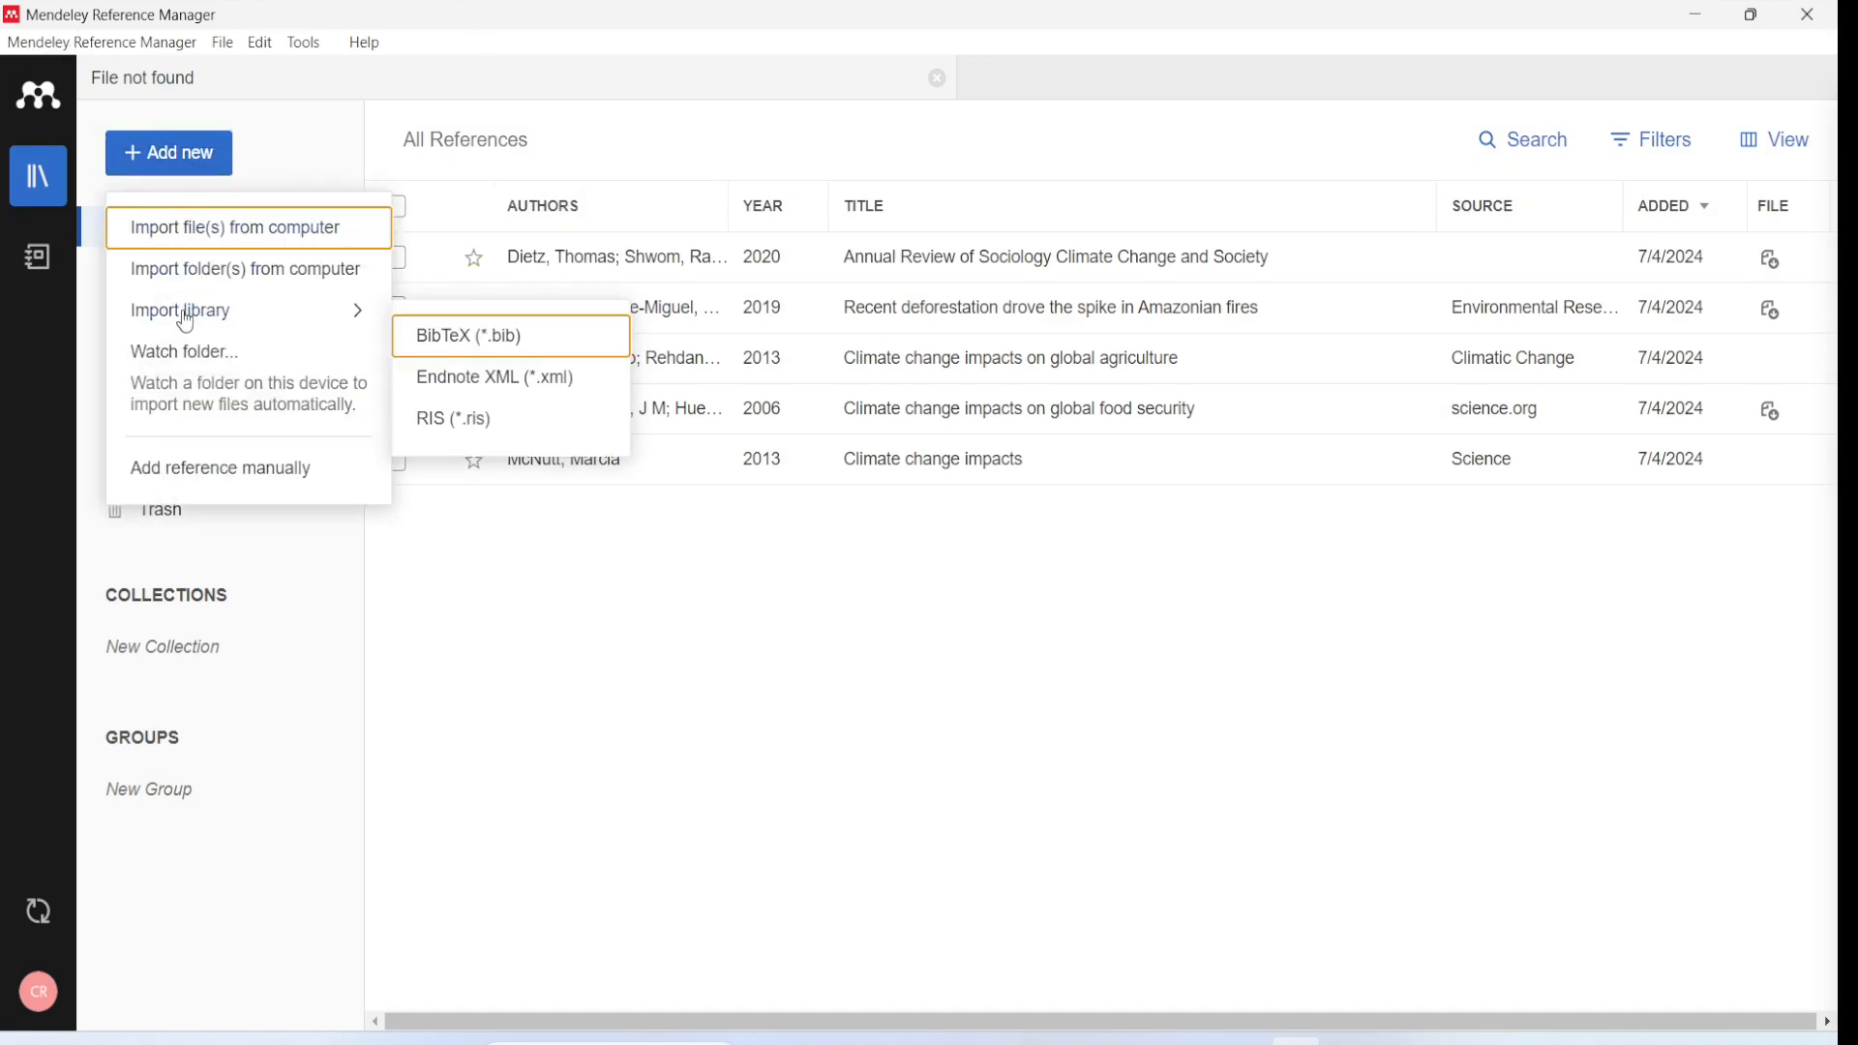
pyautogui.click(465, 339)
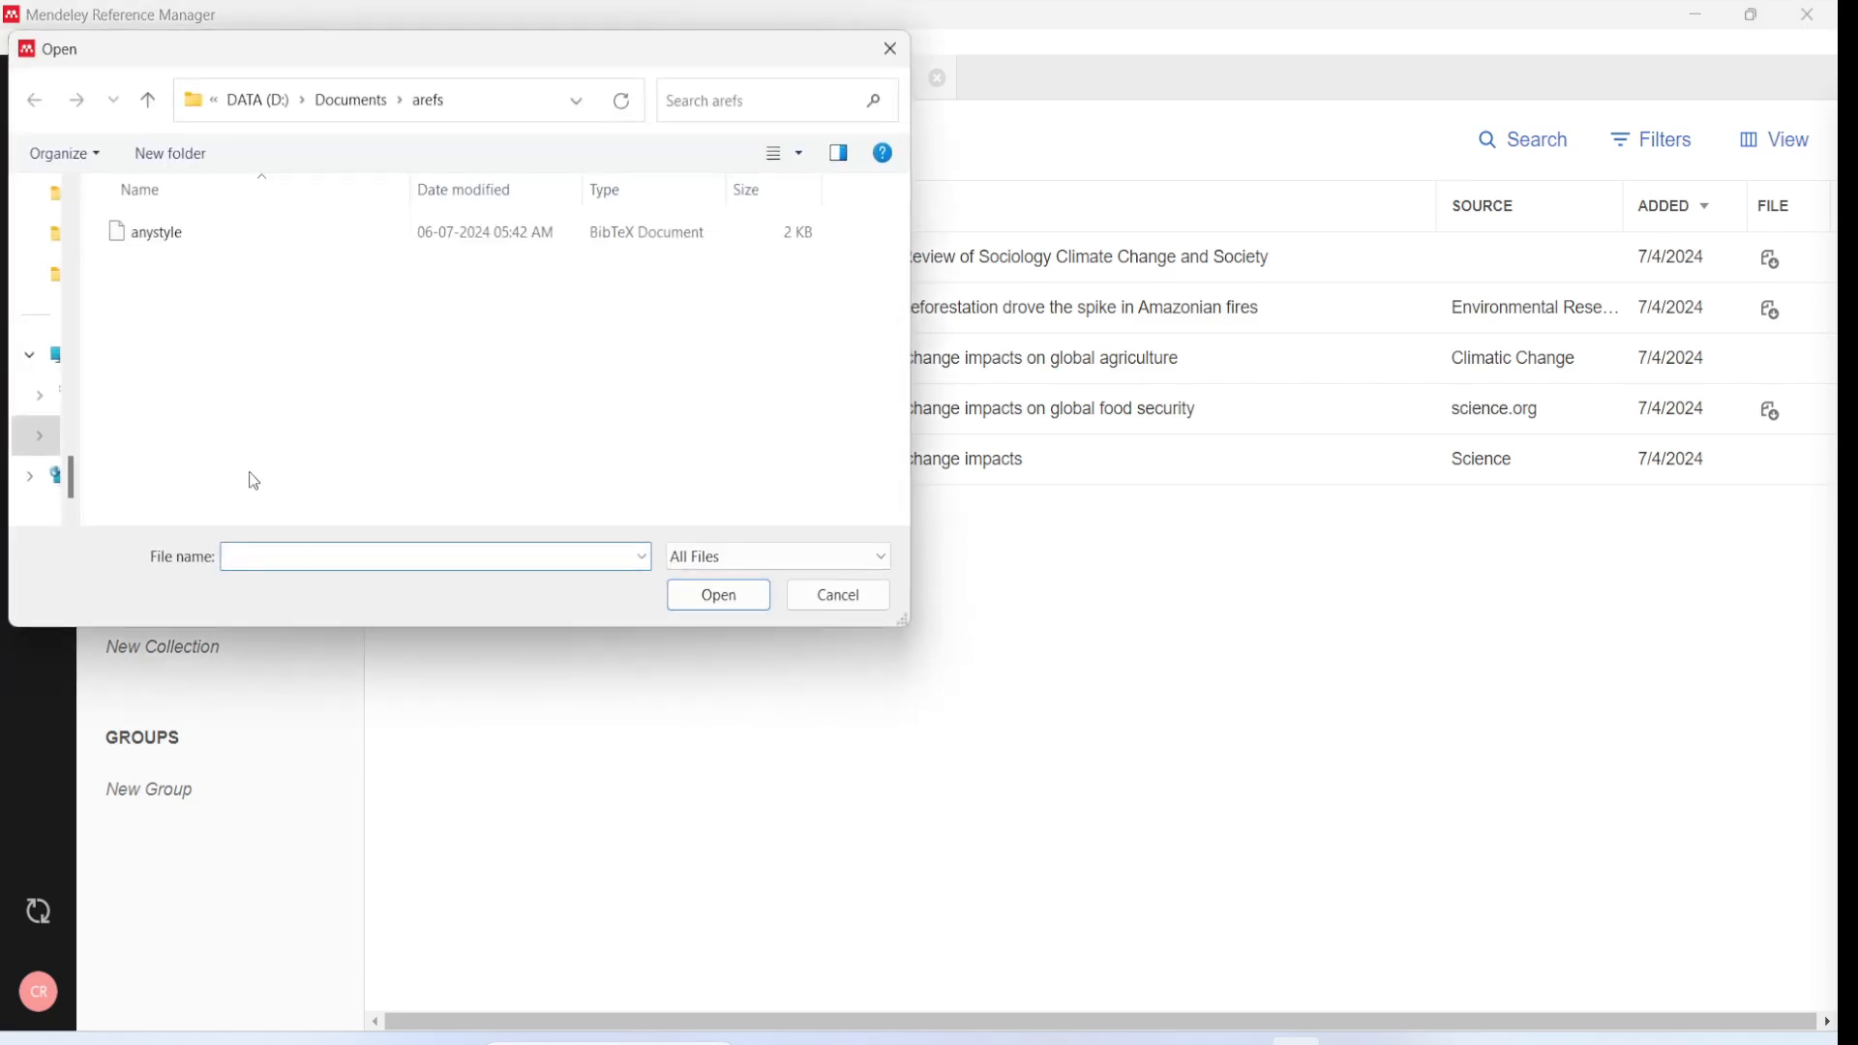
pyautogui.click(172, 242)
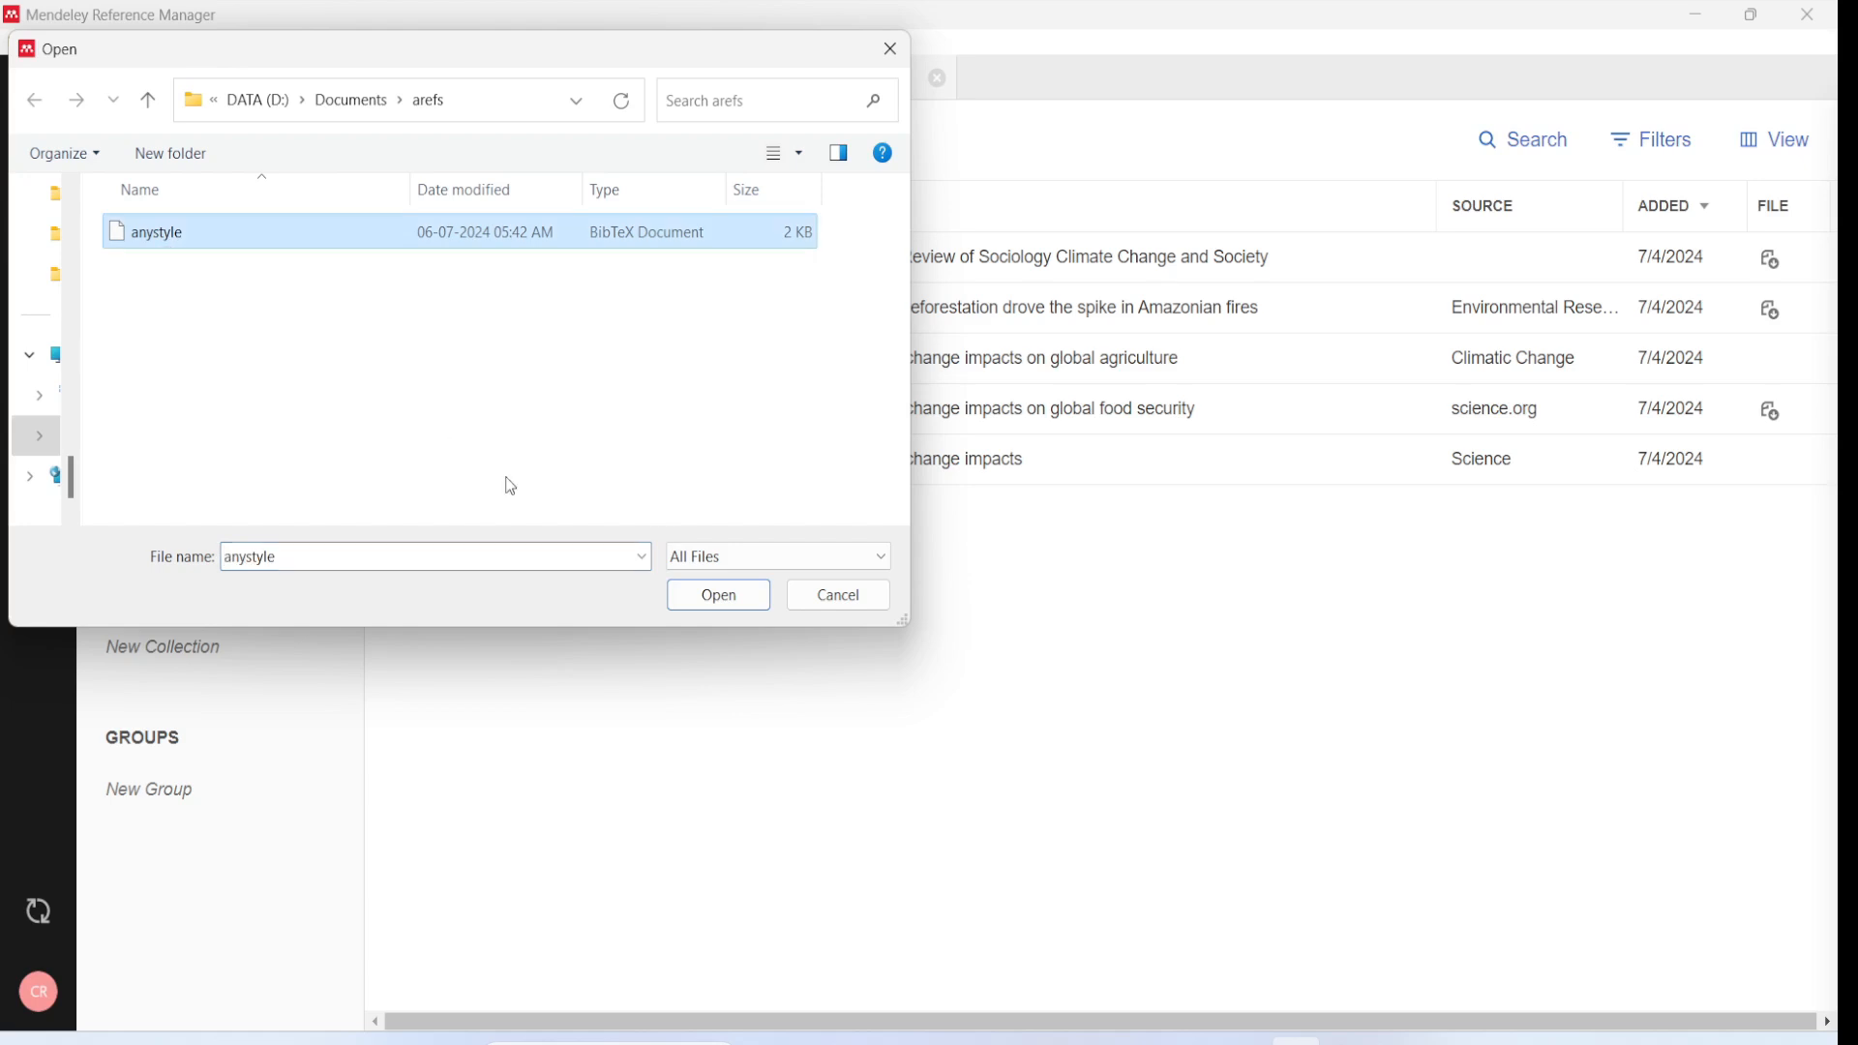
pyautogui.click(717, 597)
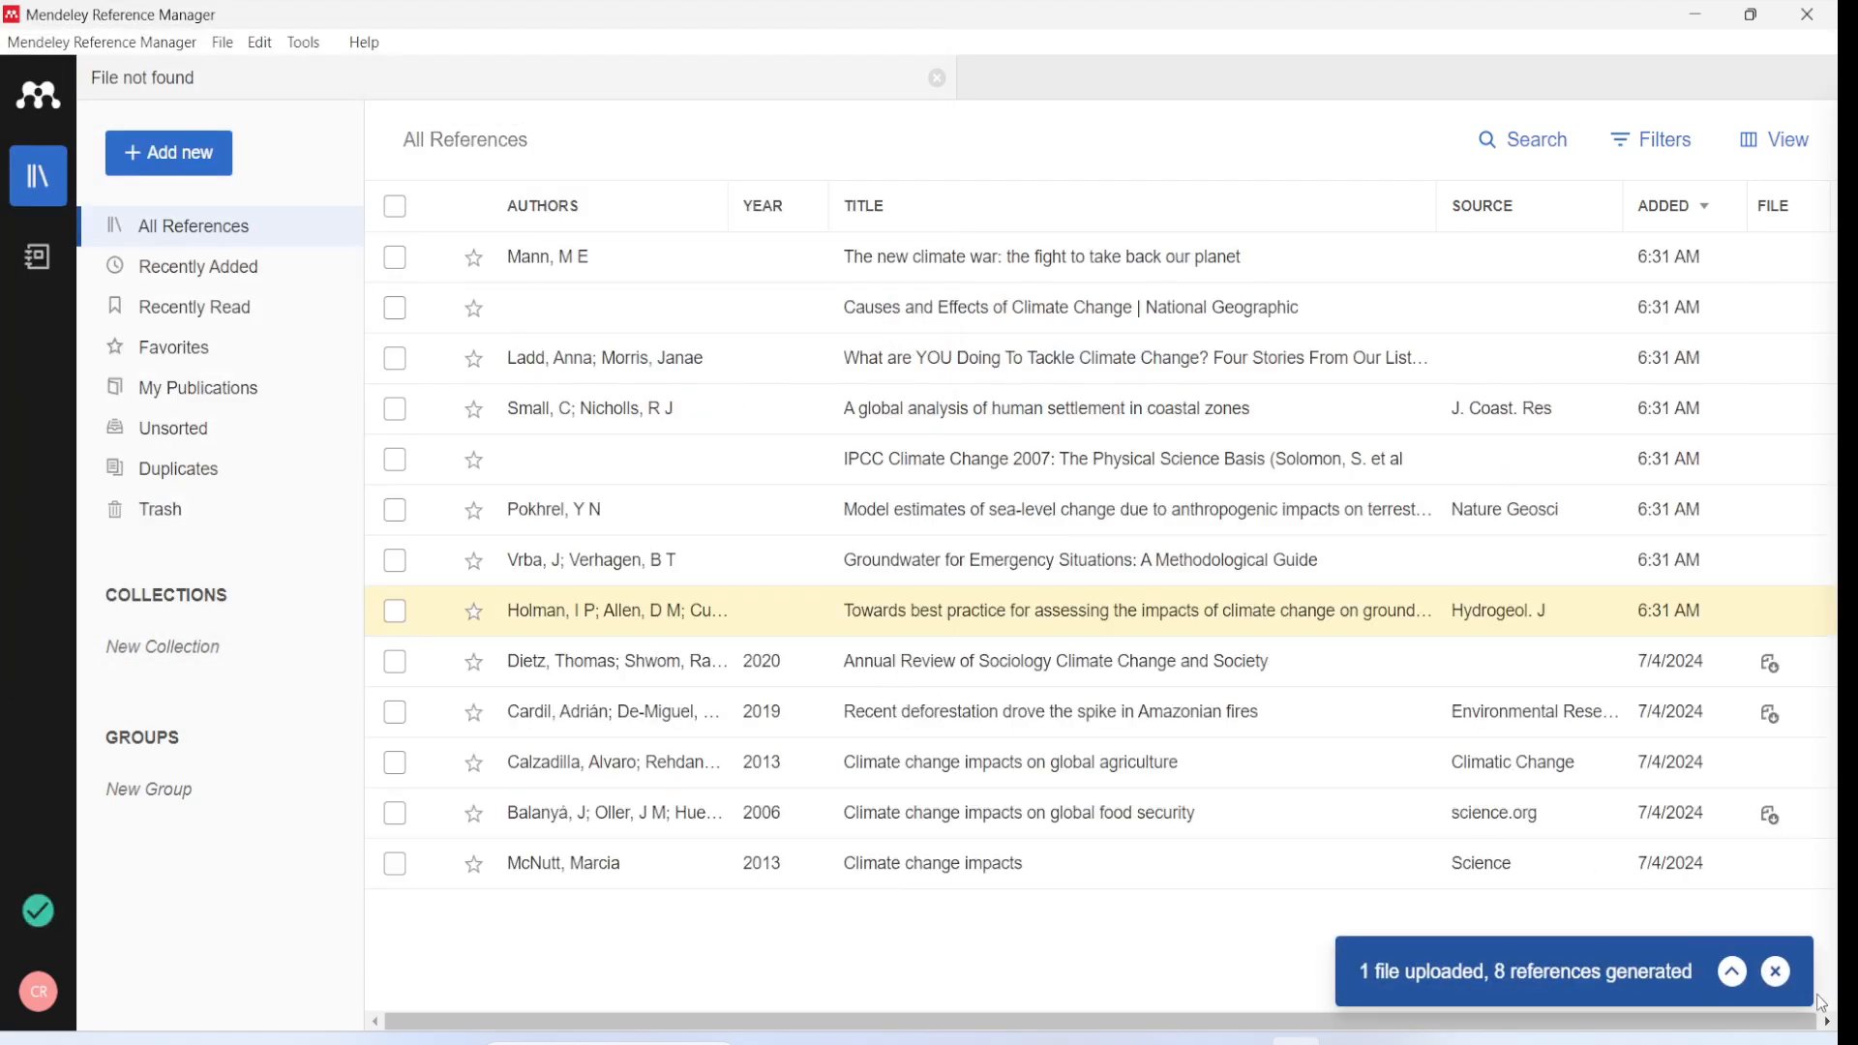
pyautogui.click(1793, 977)
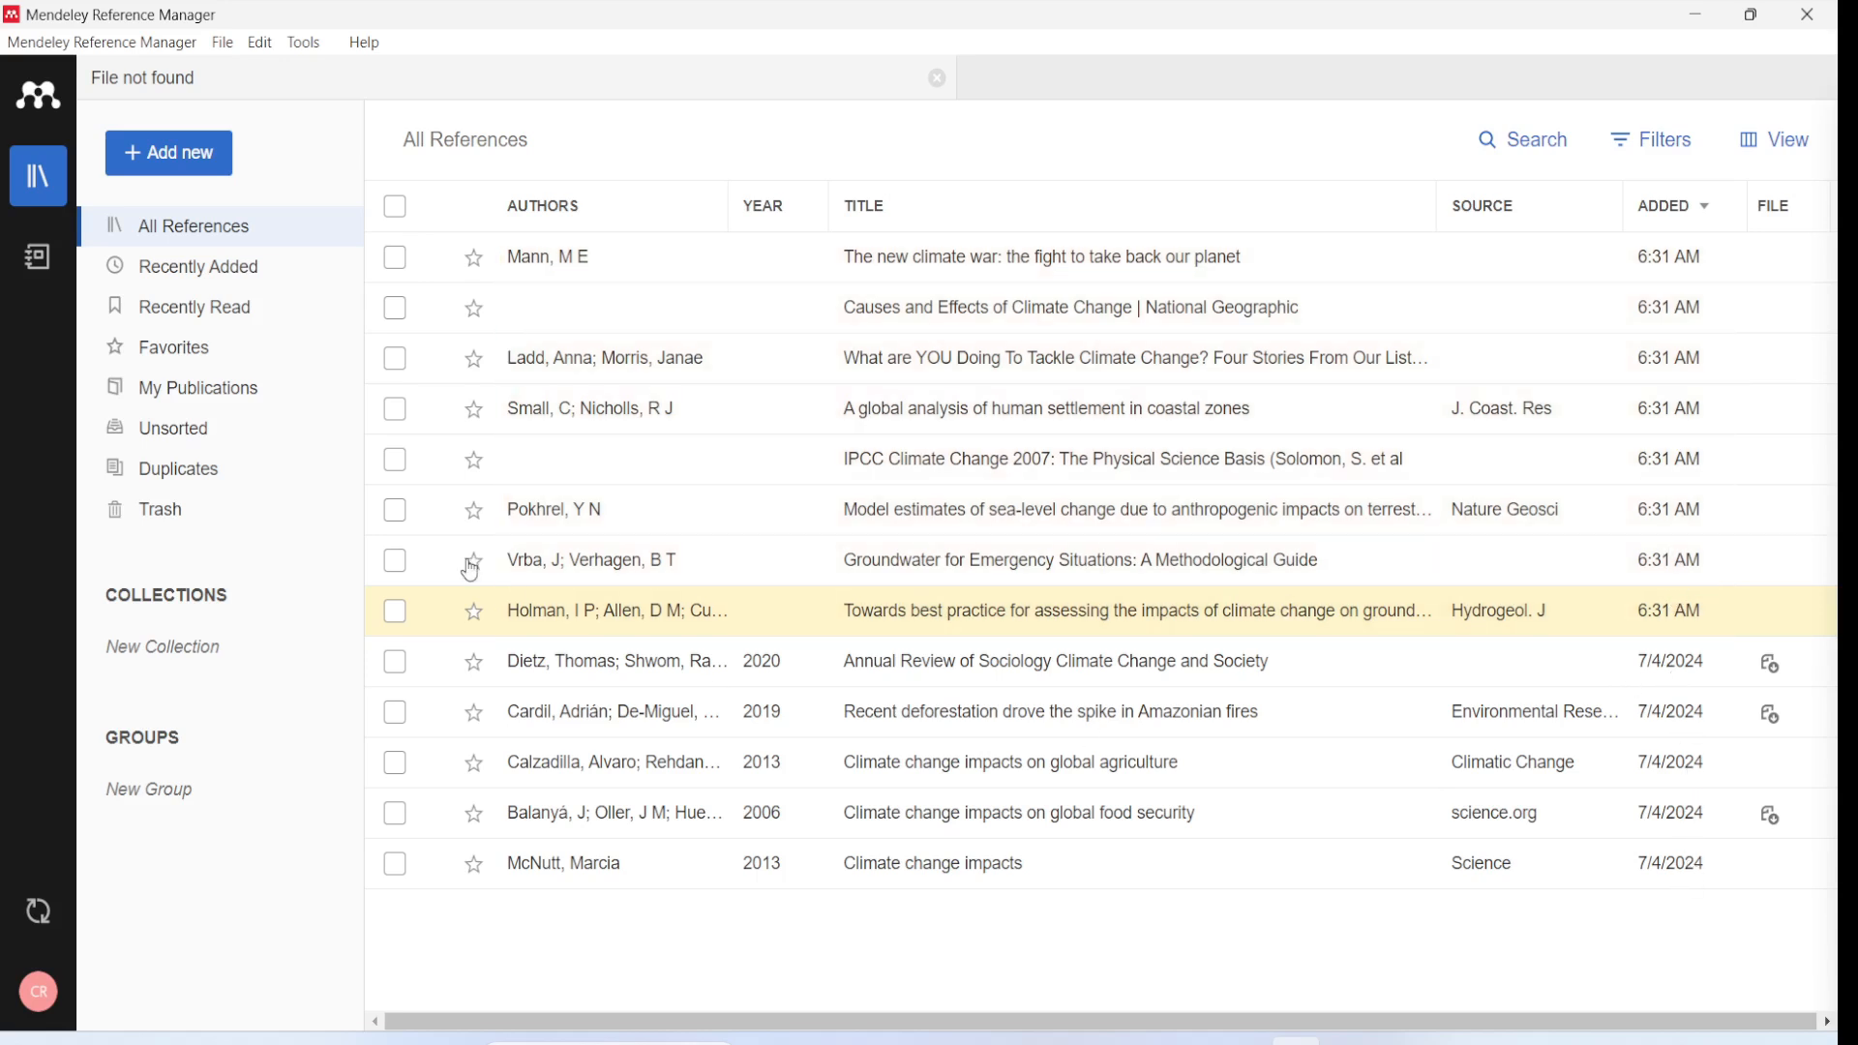
# Create a new collection named "Climate Change" in Mendeley Reference Manager.
pyautogui.click(166, 644)
pyautogui.write('Climate Change')
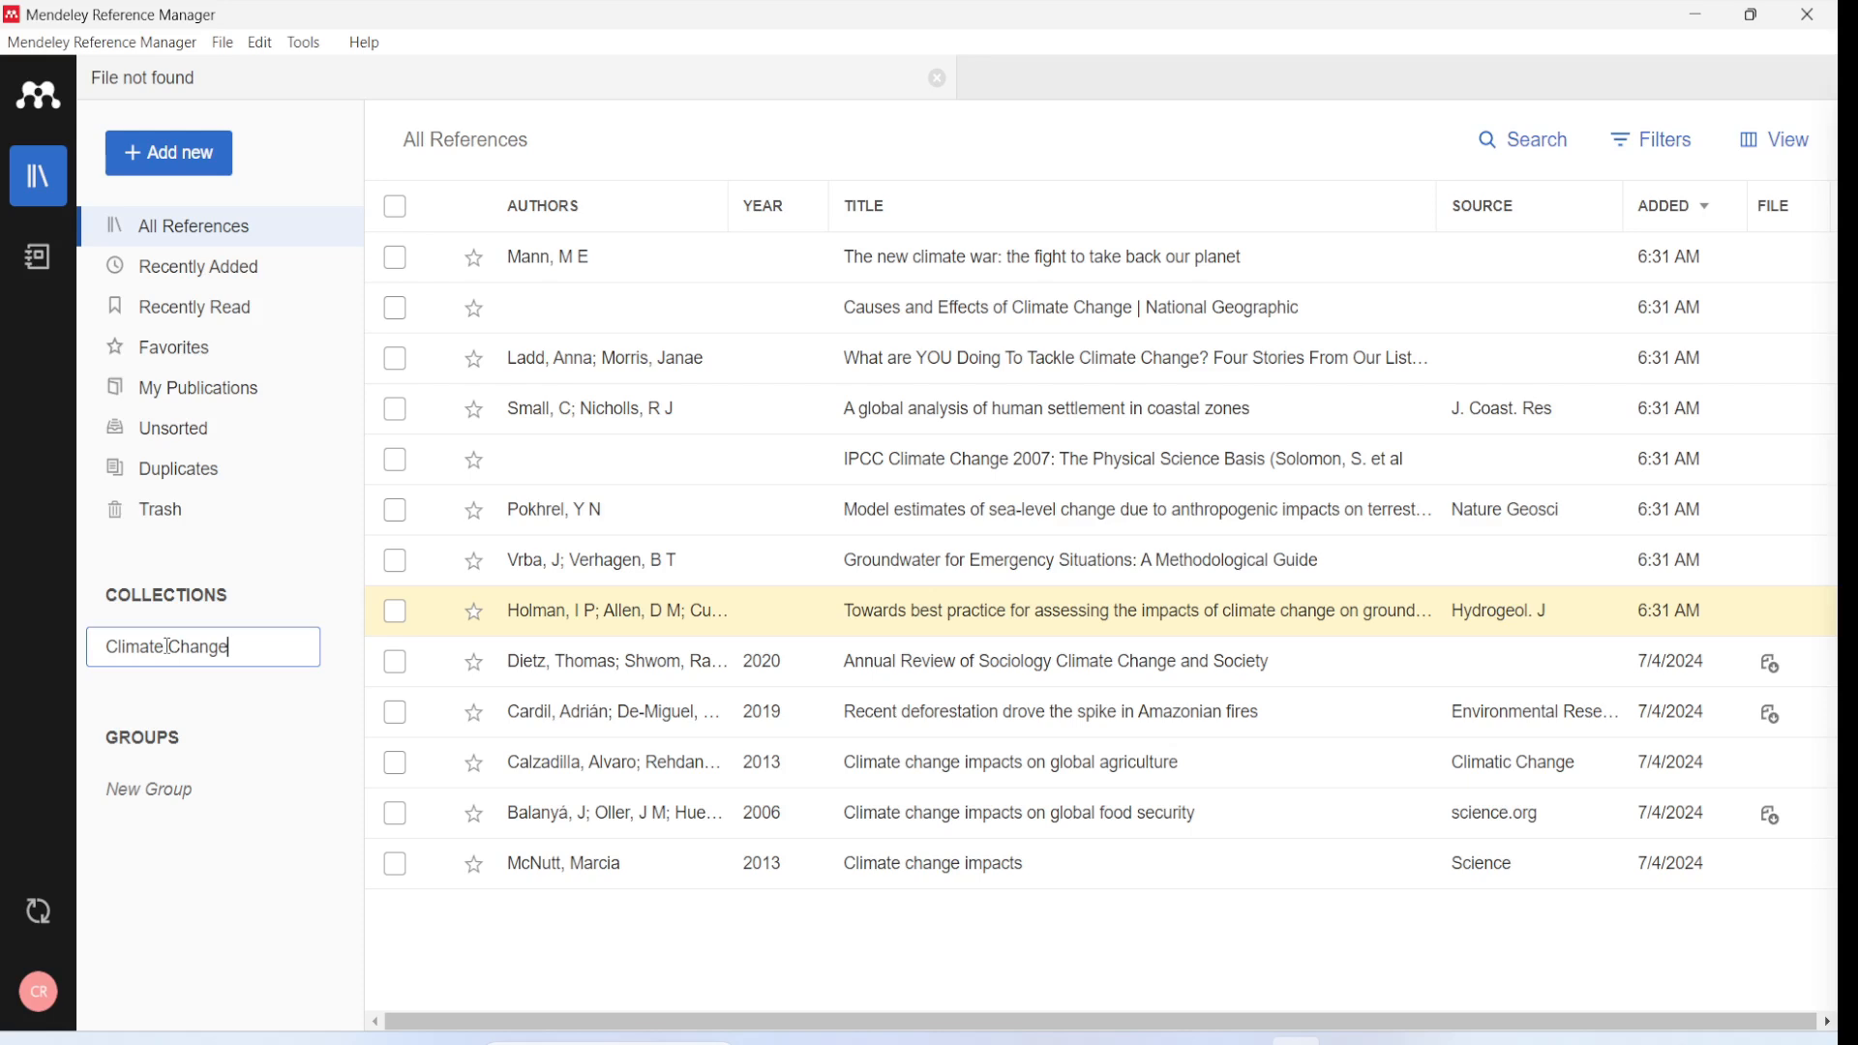
pyautogui.press('Return')
# Add the eight newly imported references to the Climate Change collection and open that collection.
pyautogui.keyDown('shift'); pyautogui.click(397, 259); pyautogui.keyUp('shift')
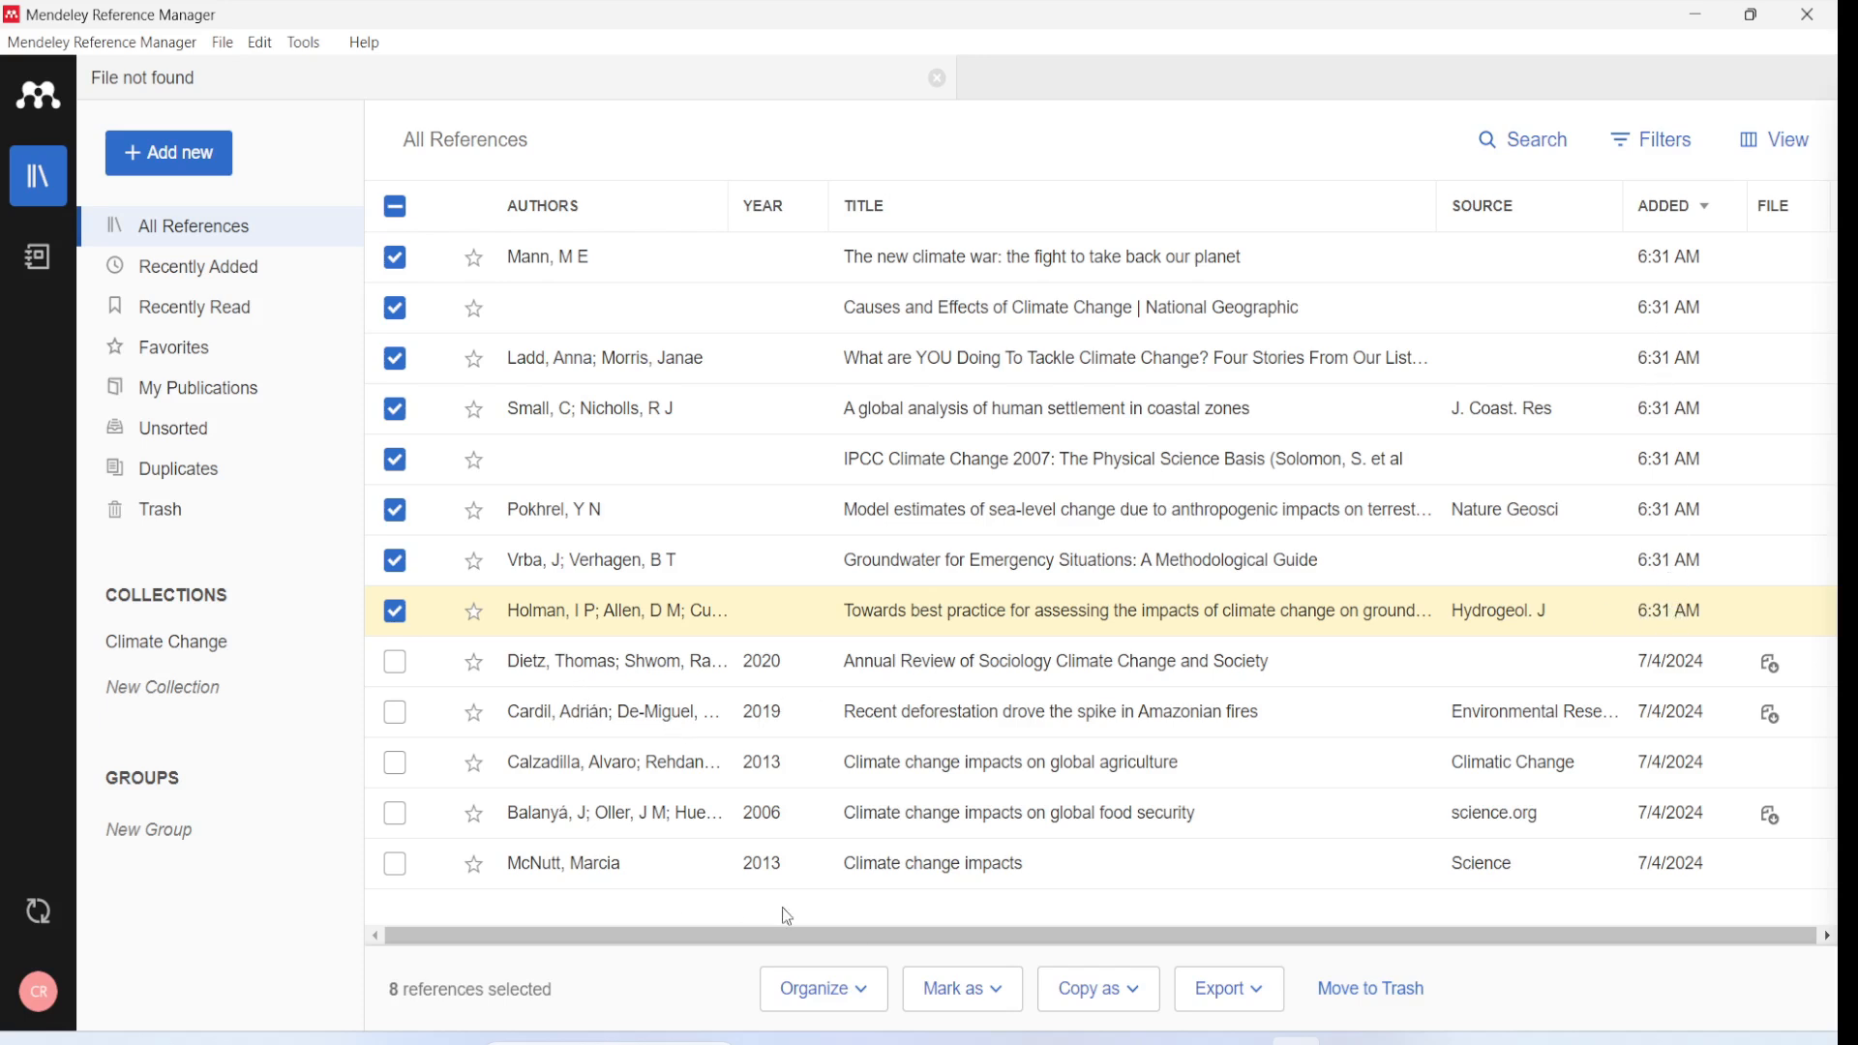
pyautogui.click(859, 997)
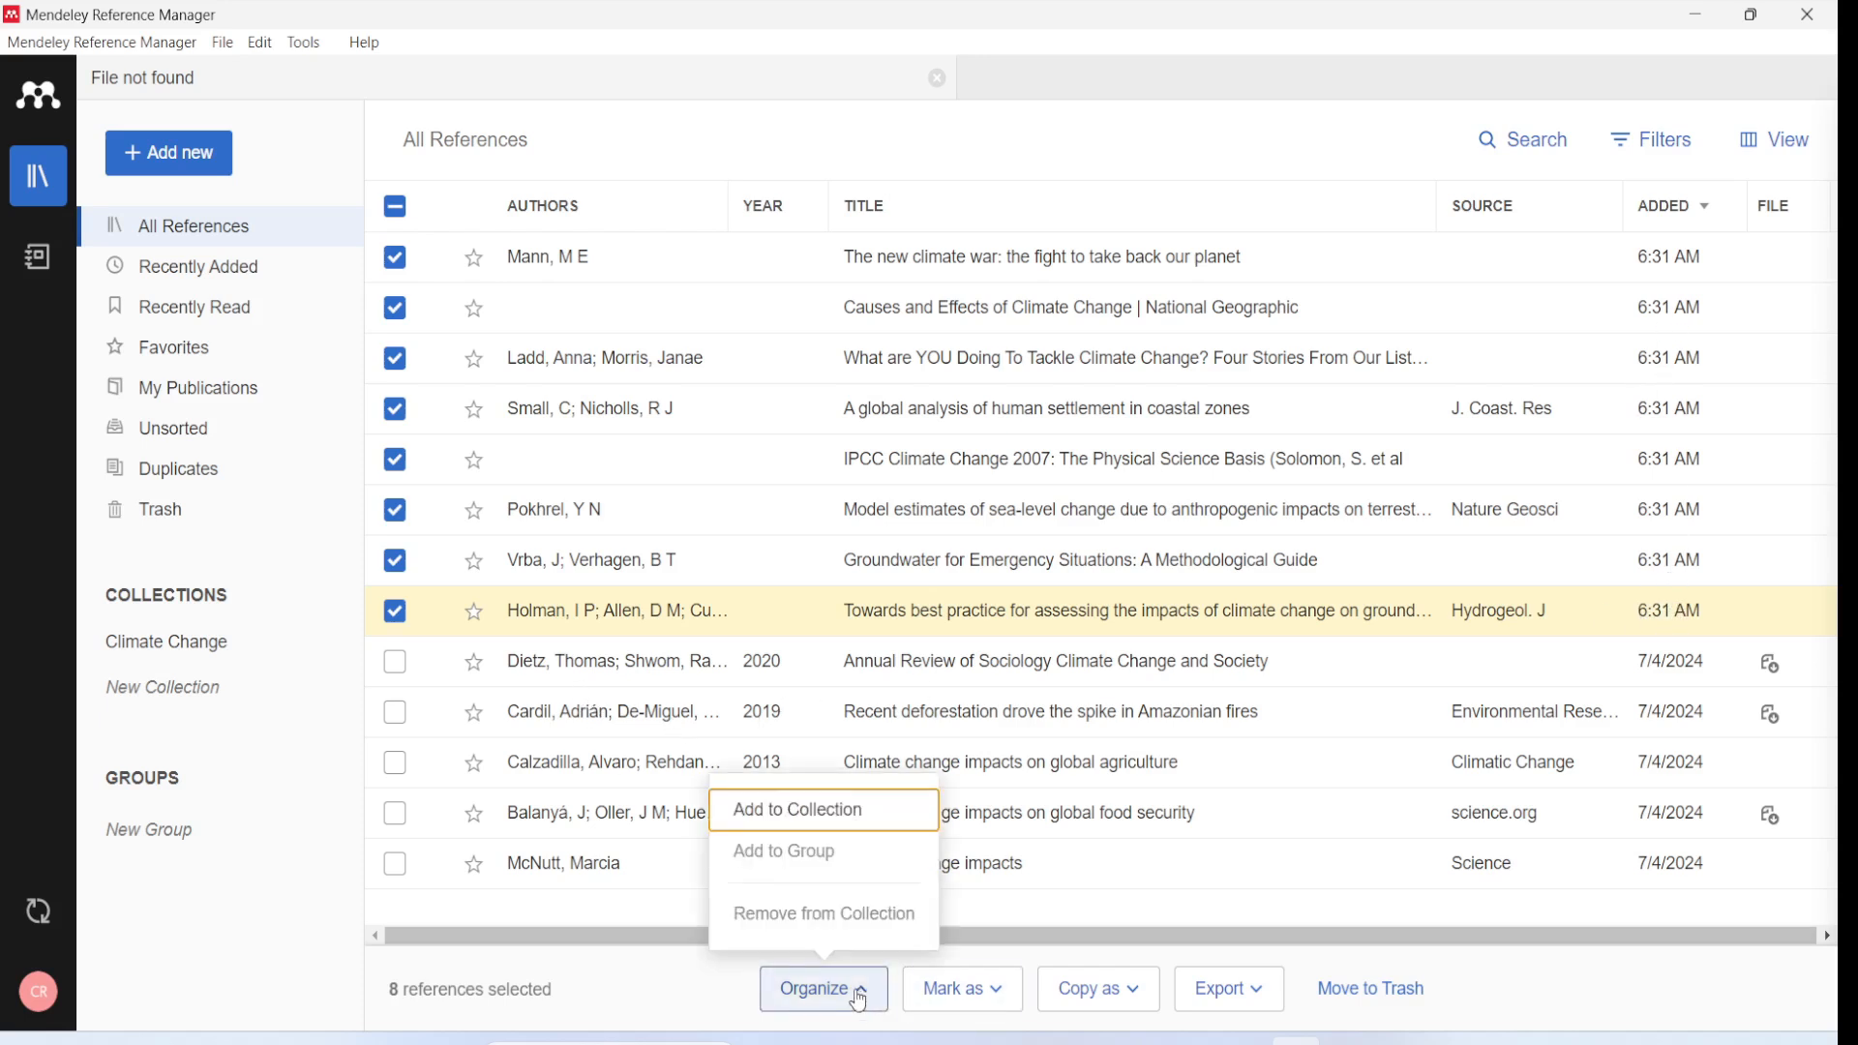
pyautogui.click(852, 811)
pyautogui.click(759, 317)
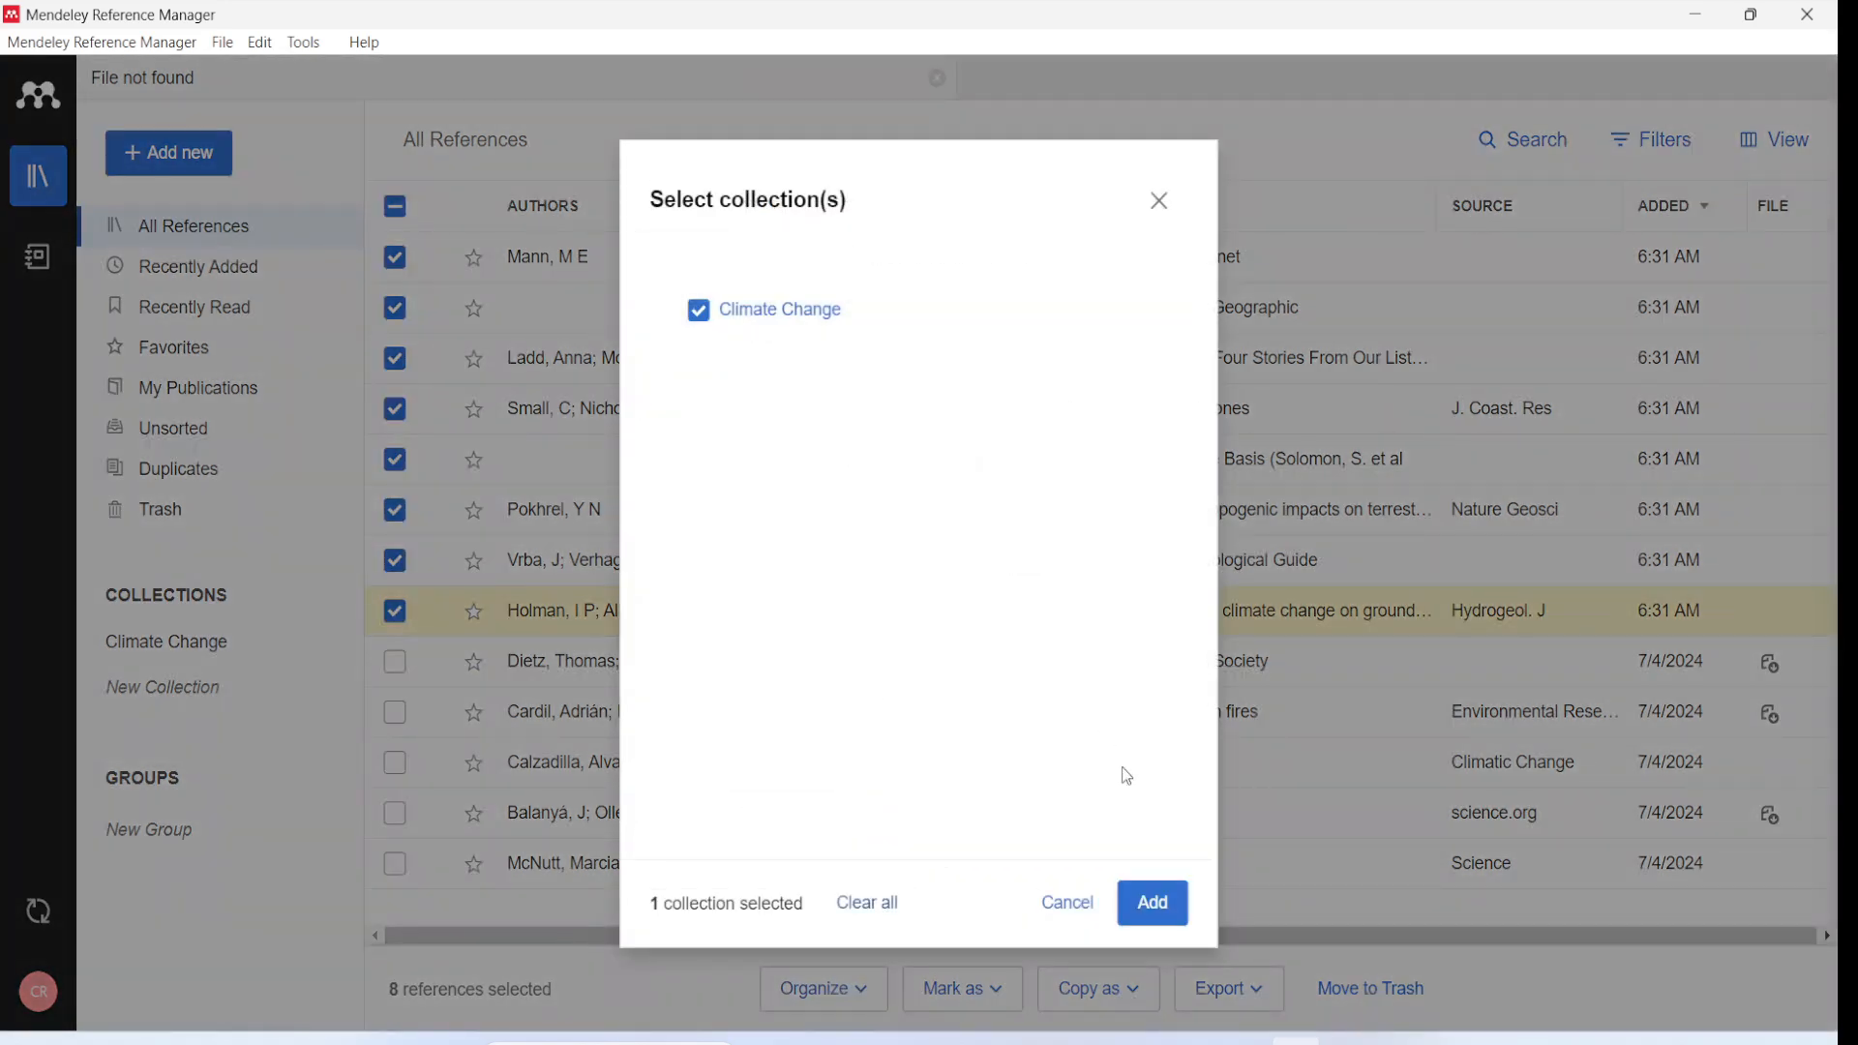
pyautogui.click(1164, 908)
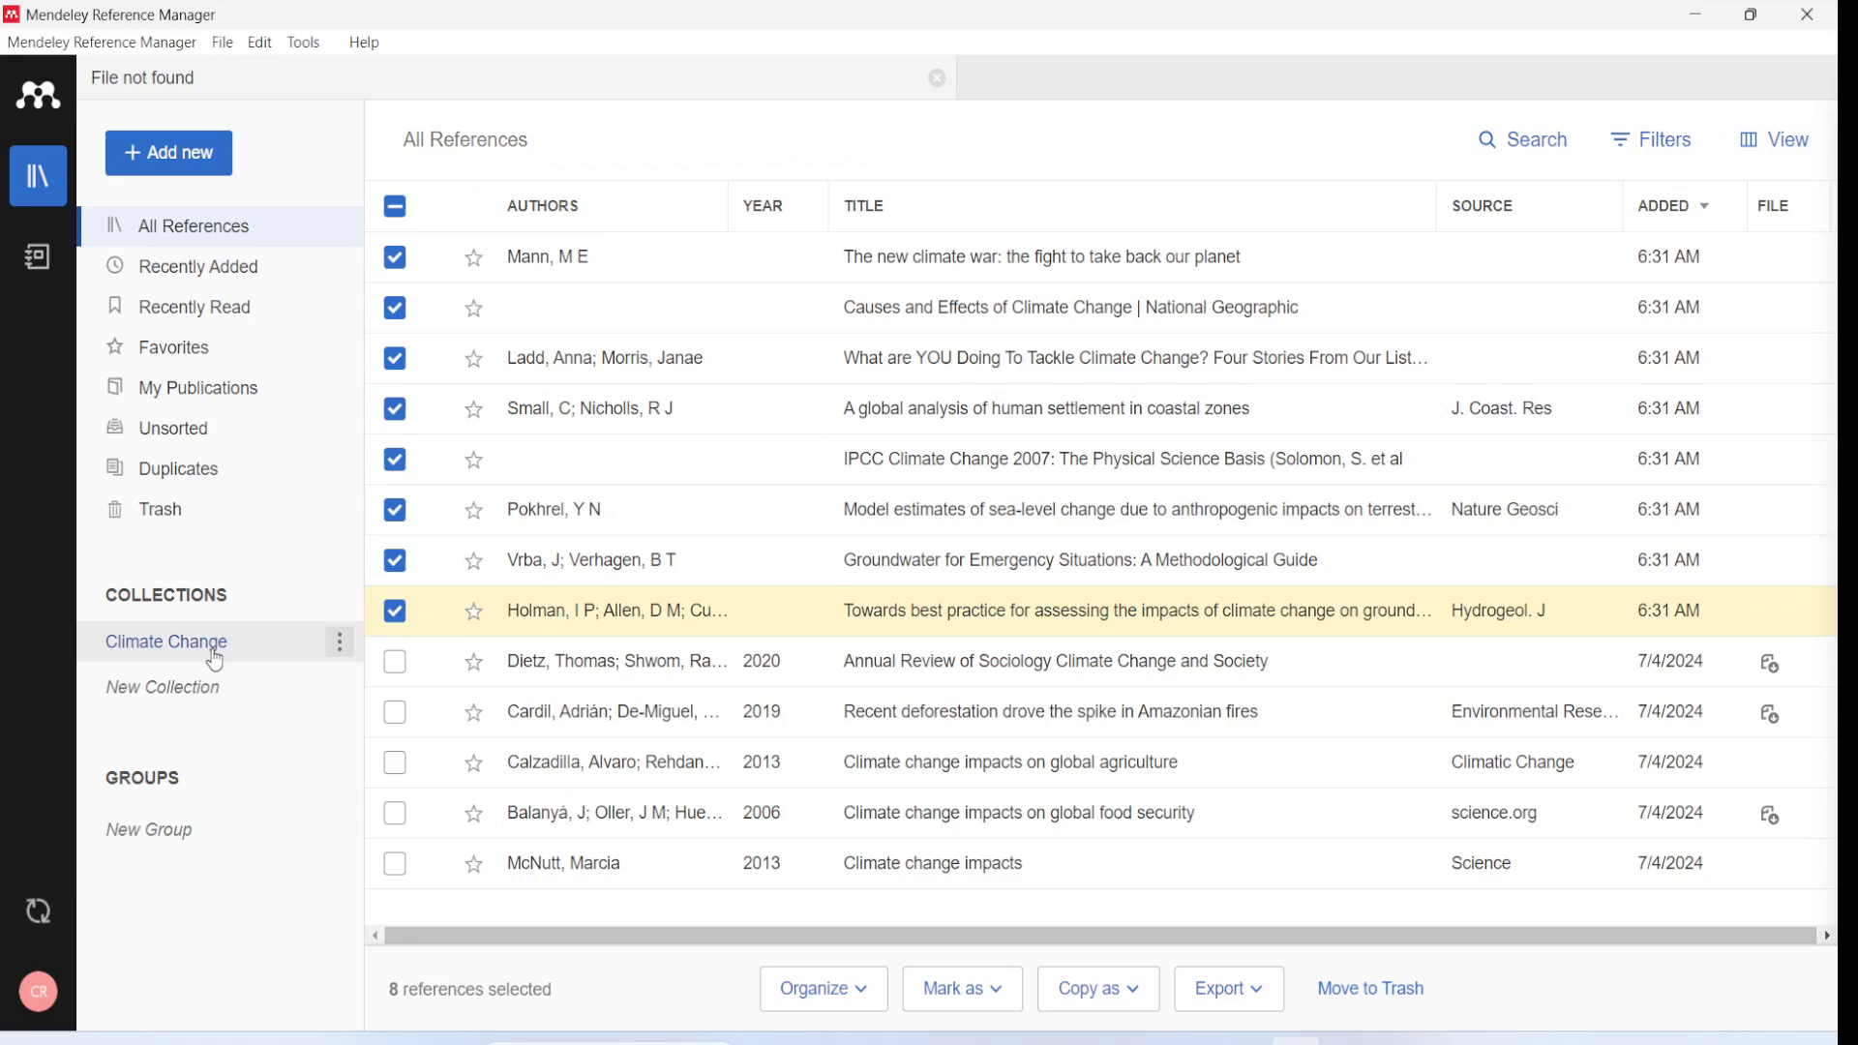
pyautogui.click(221, 646)
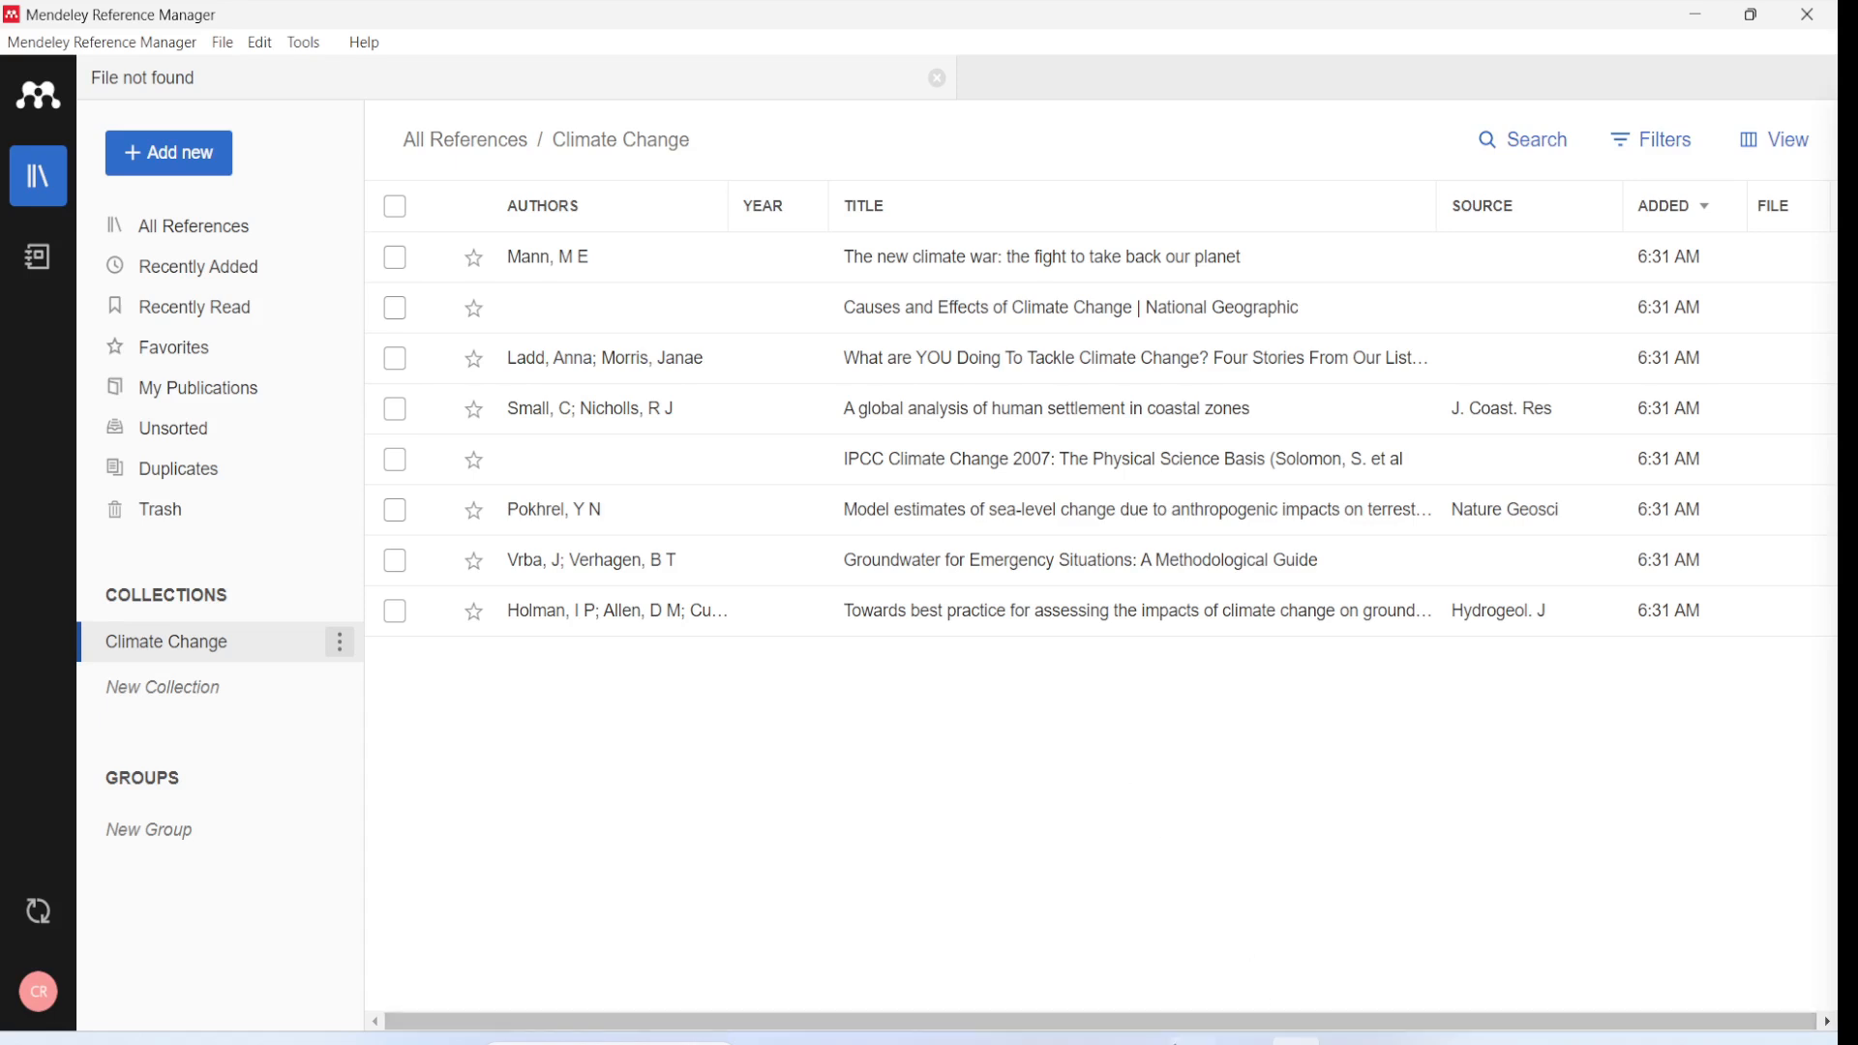
# Compare the reference list in Word with the Climate Change collections in Zotero and Mendeley Reference Manager.
pyautogui.click(1189, 1041)
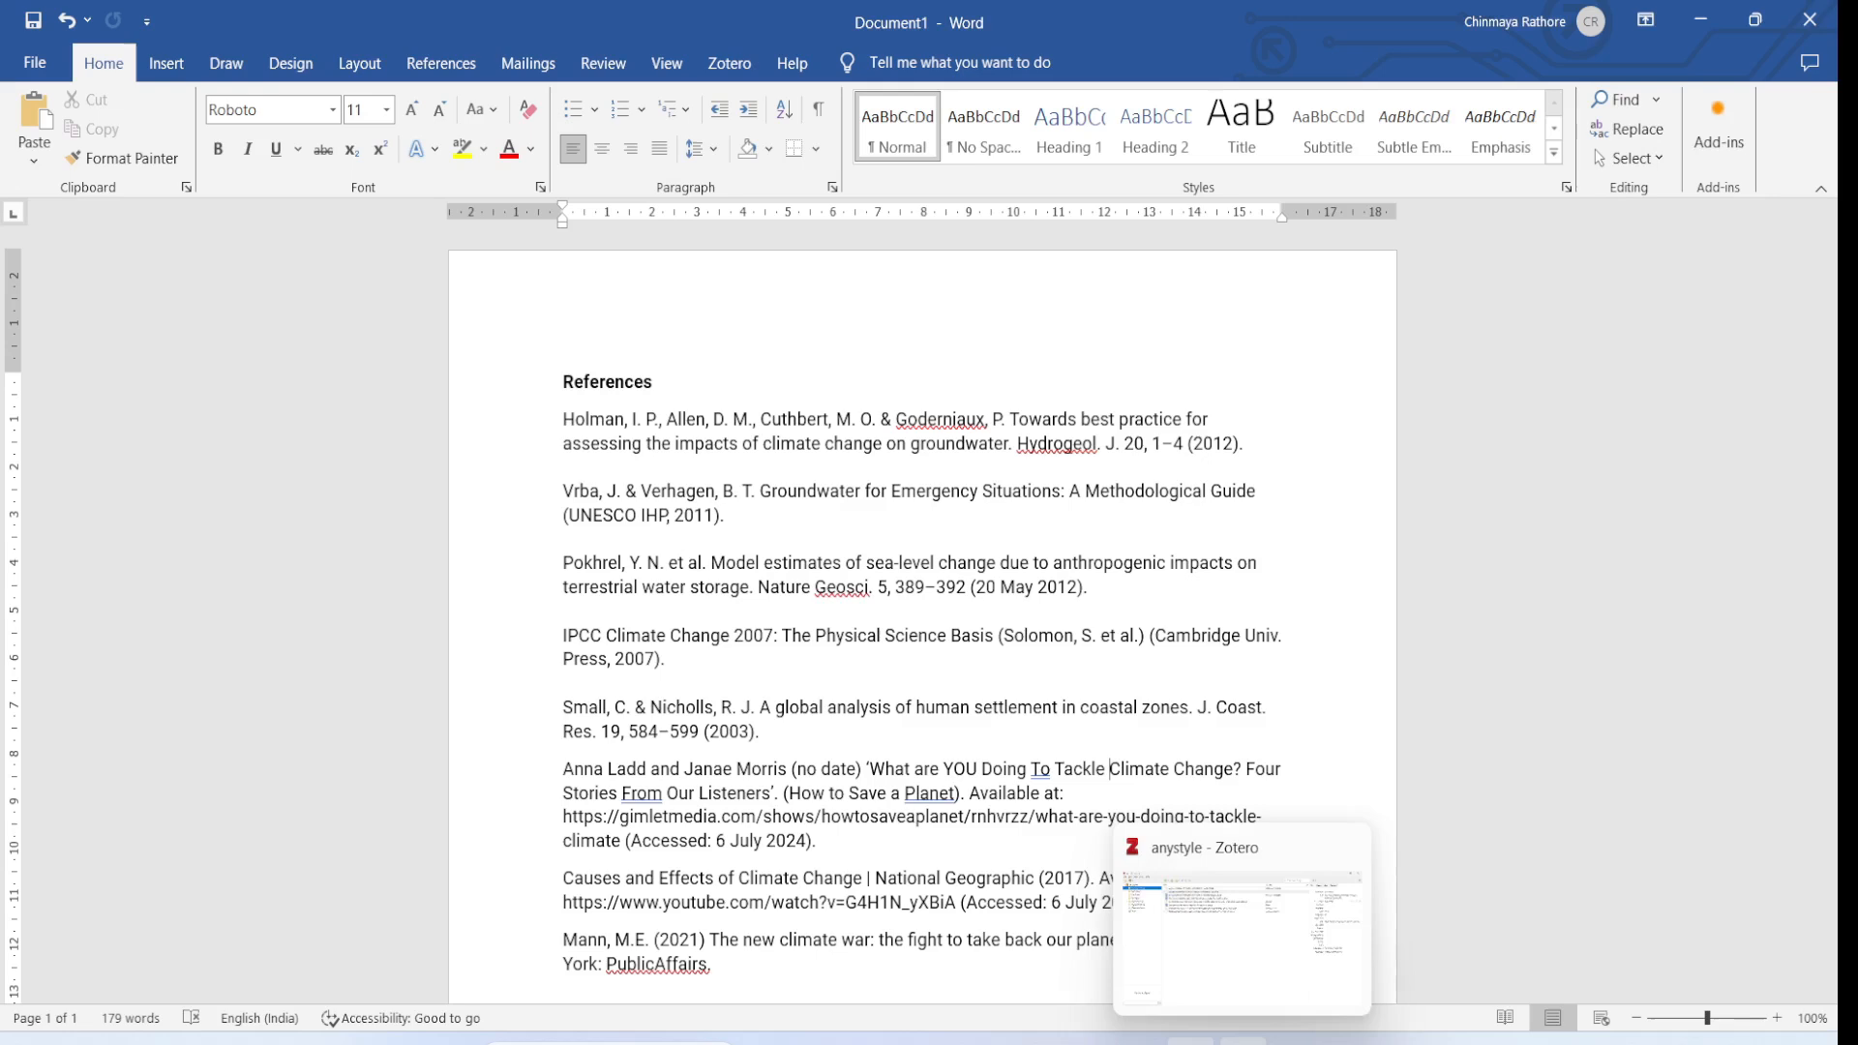
pyautogui.click(1243, 1041)
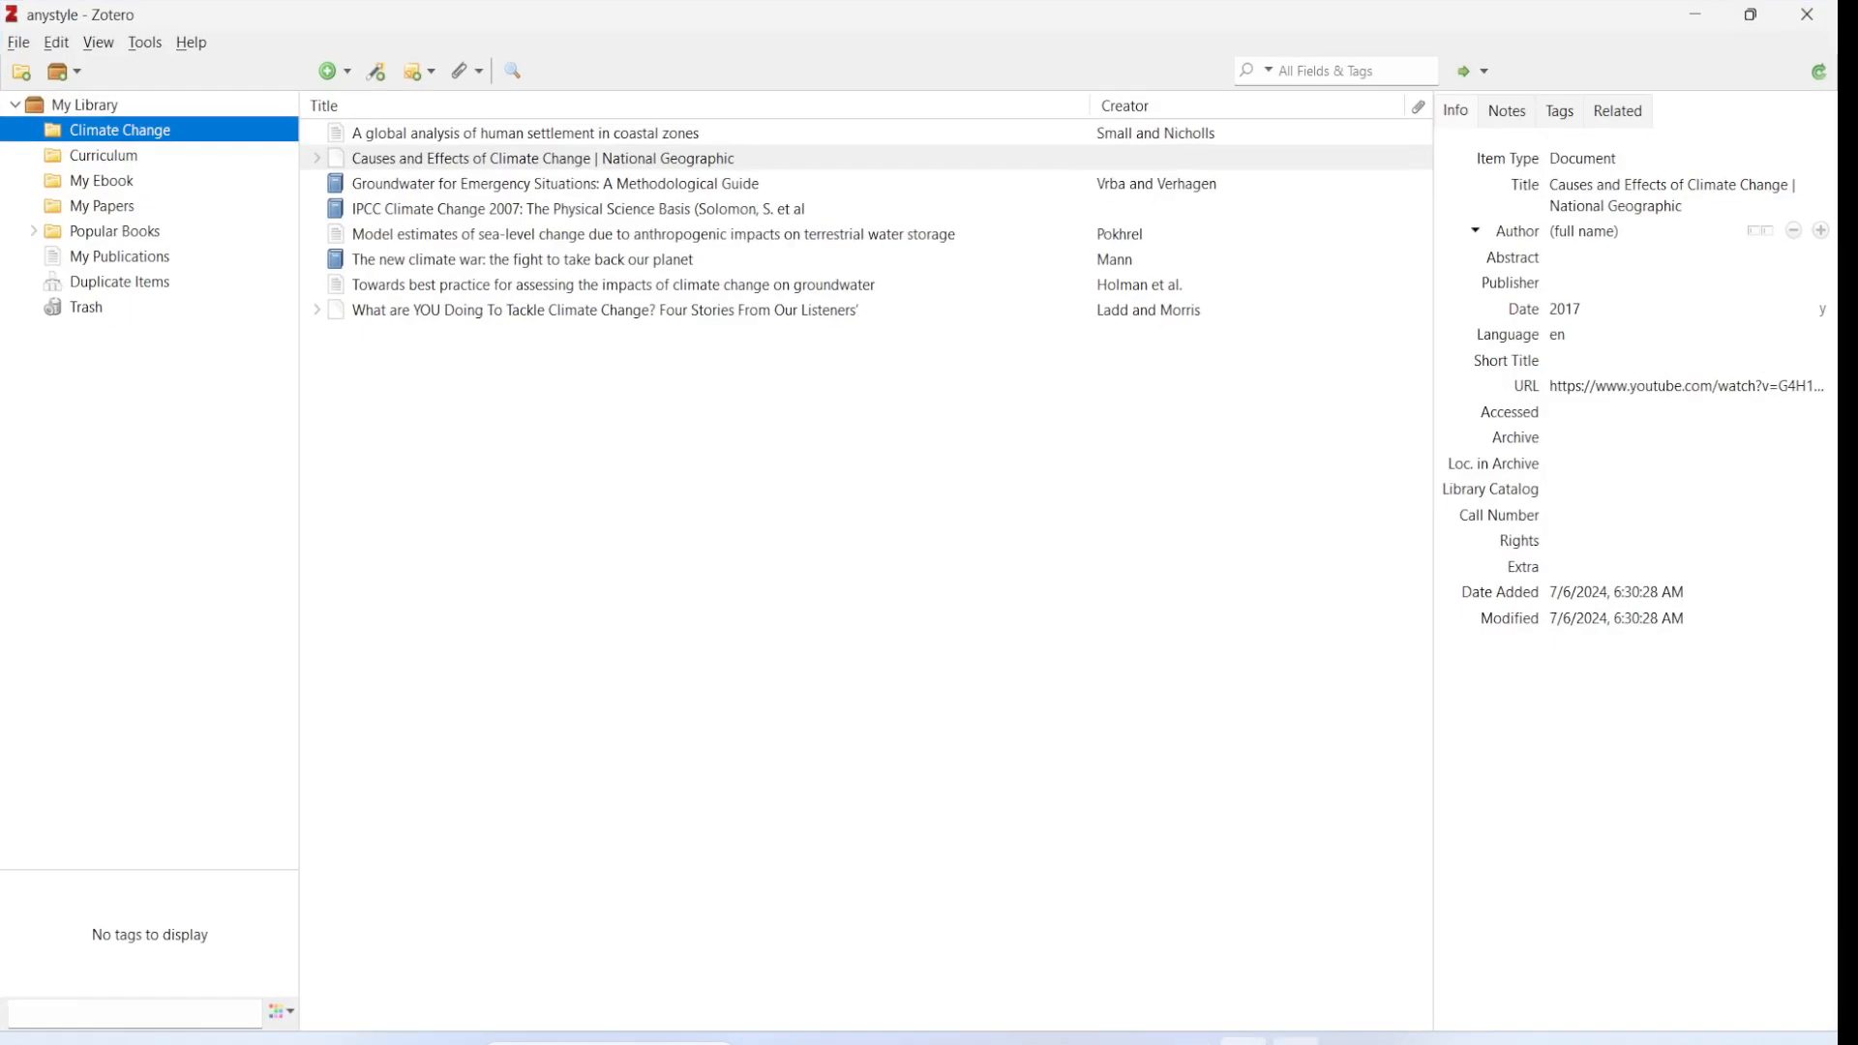
pyautogui.click(1297, 1041)
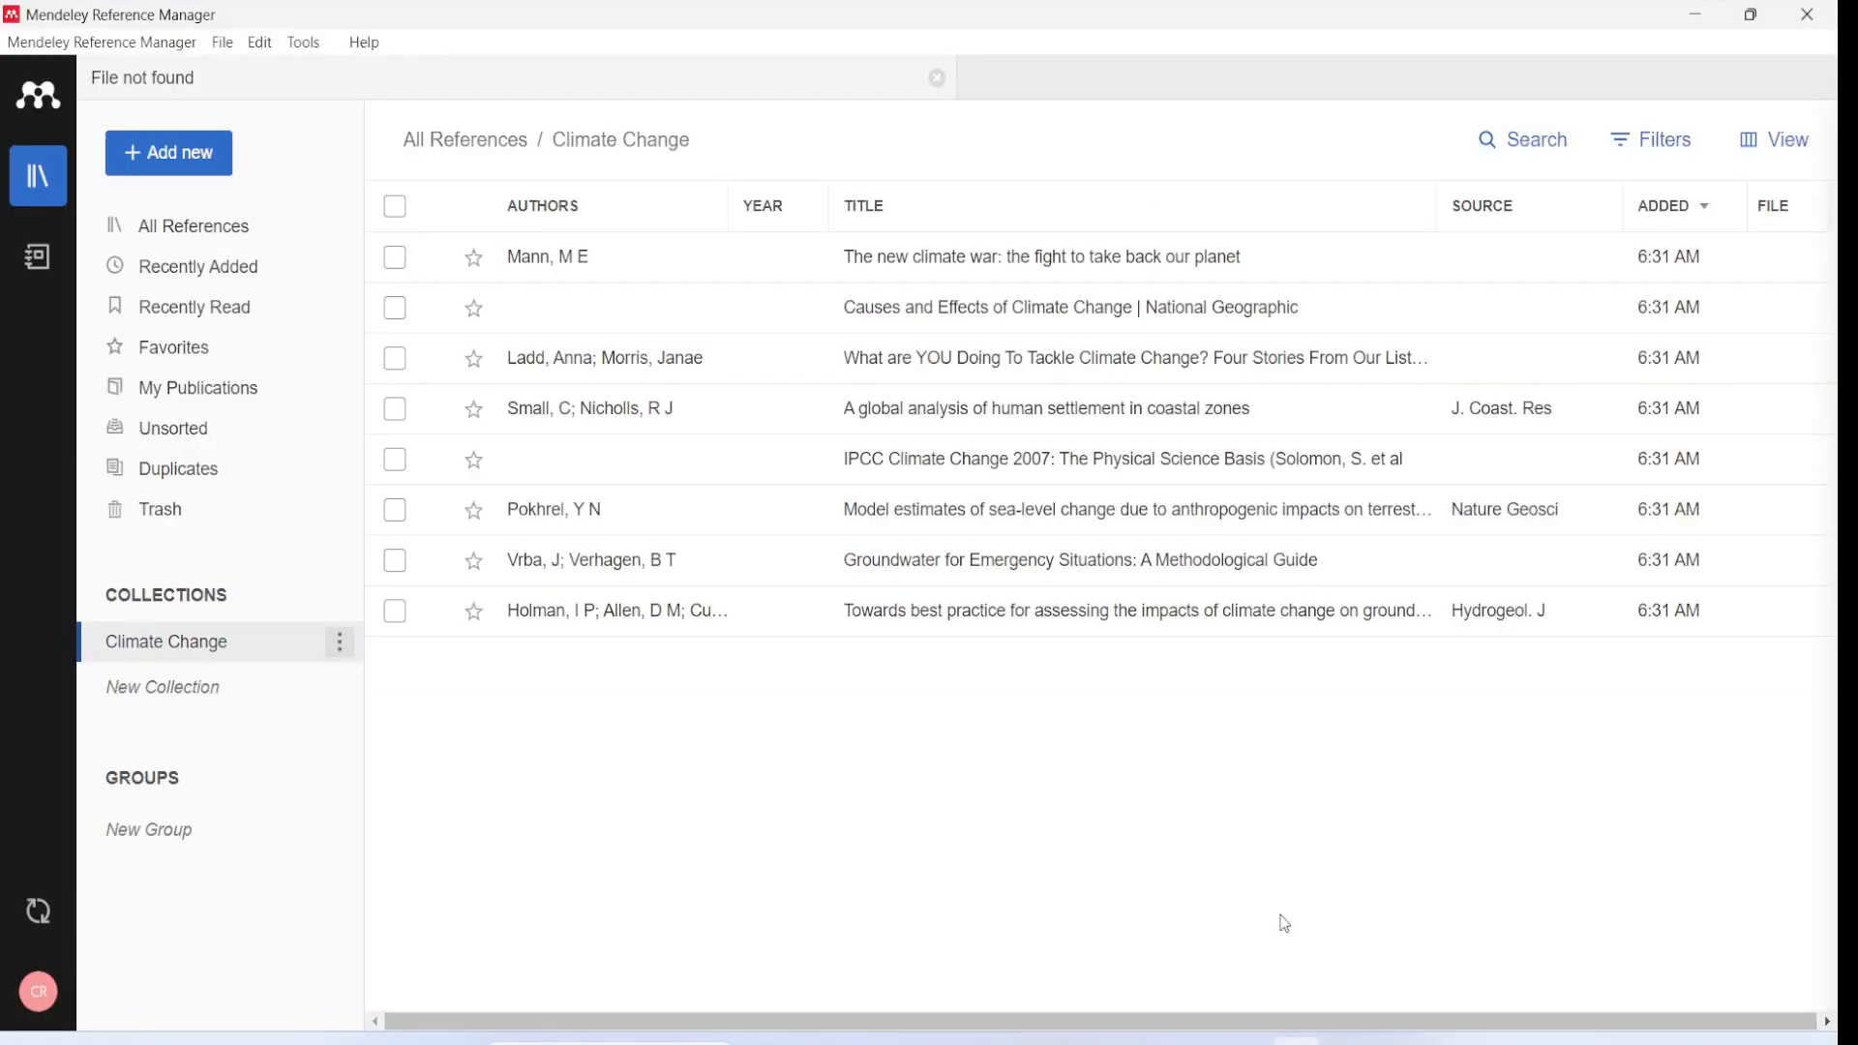